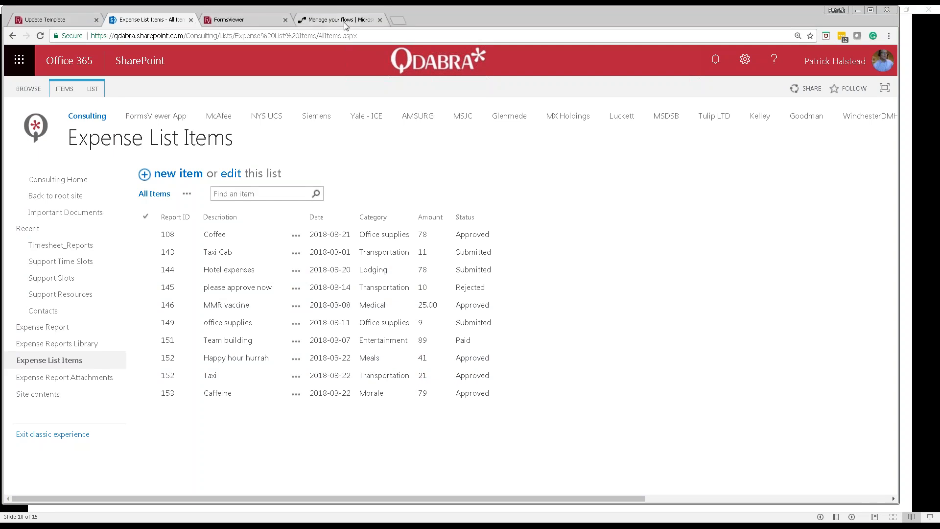
Open a new expense report from the Consulting site's Expense Reports Library in a new browser tab and narrow the browser window.
click(398, 21)
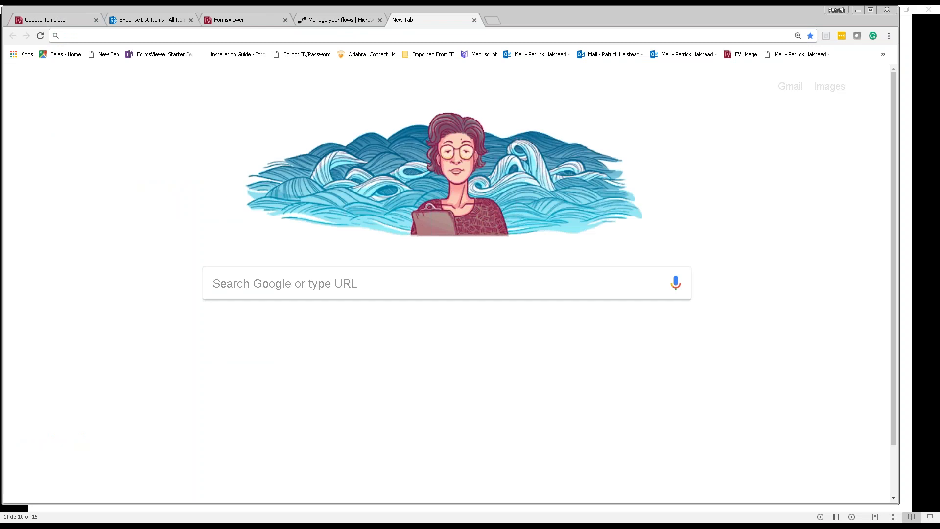
click(259, 392)
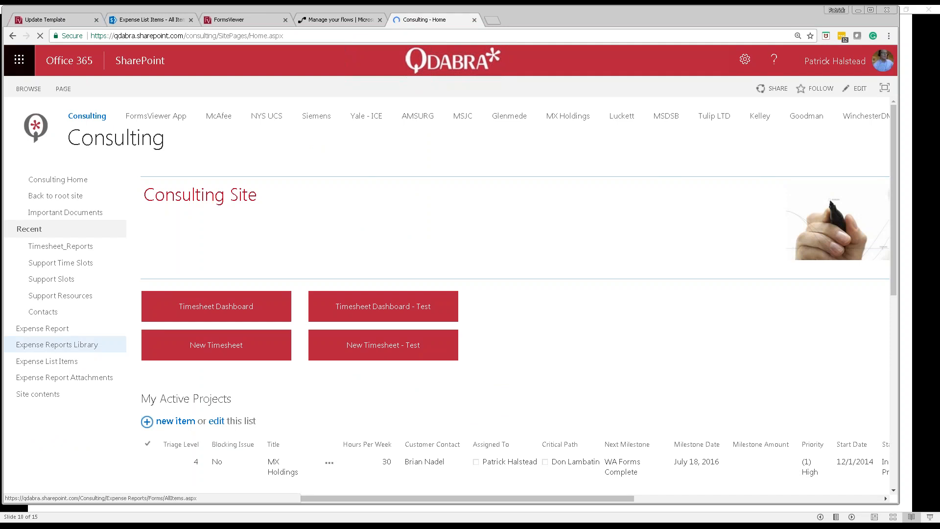
click(56, 346)
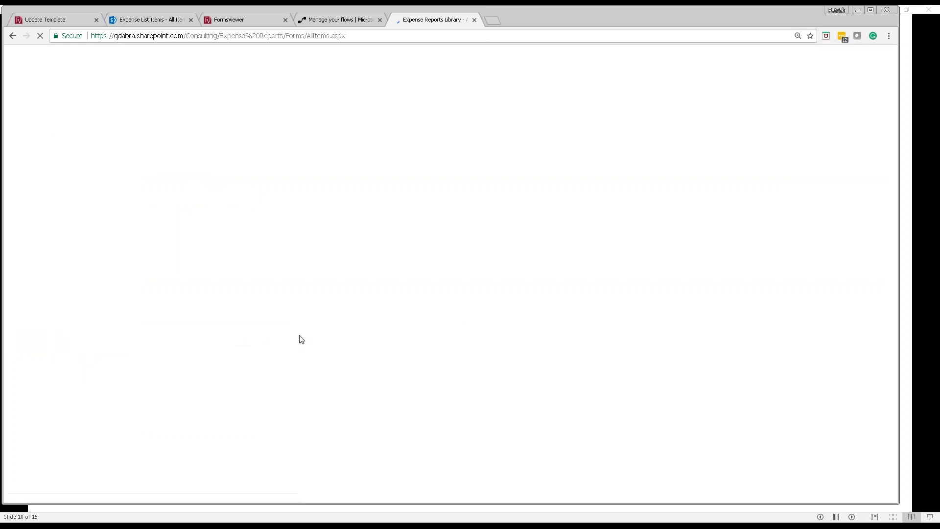
click(147, 176)
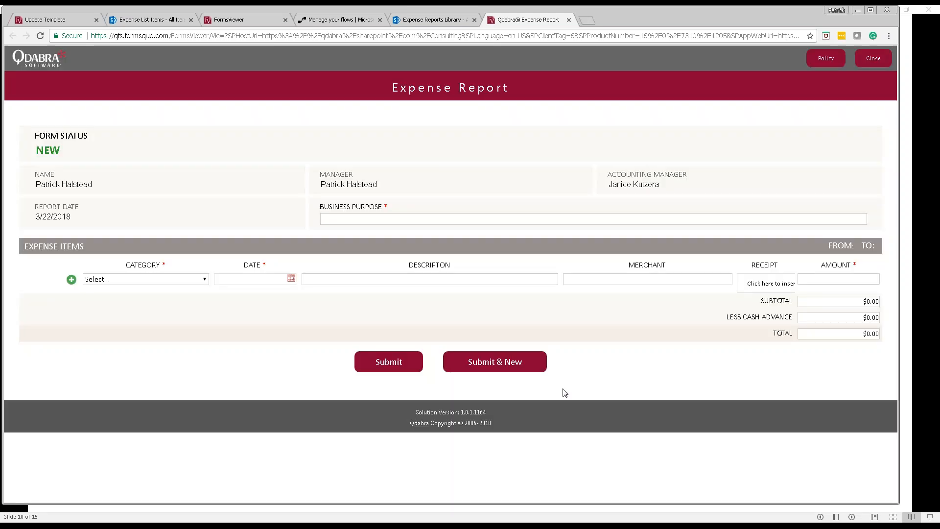
drag(898, 500, 687, 504)
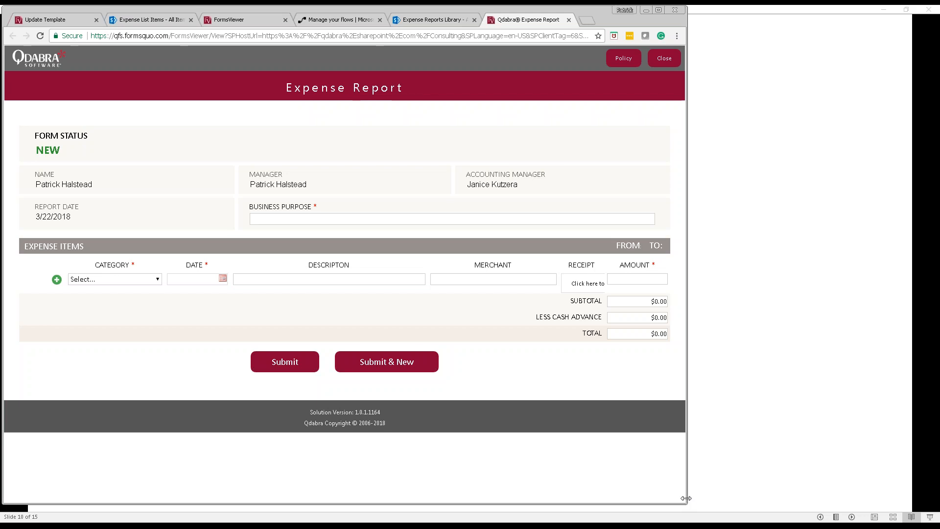
drag(689, 498, 794, 498)
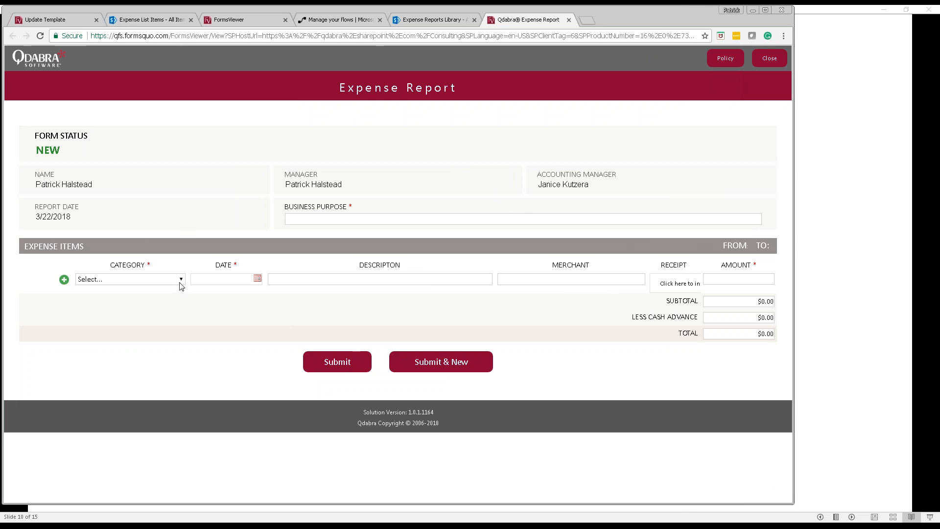
Enter "Meet with Formotus" as the business purpose and set the first expense item's category to Entertainment.
click(355, 221)
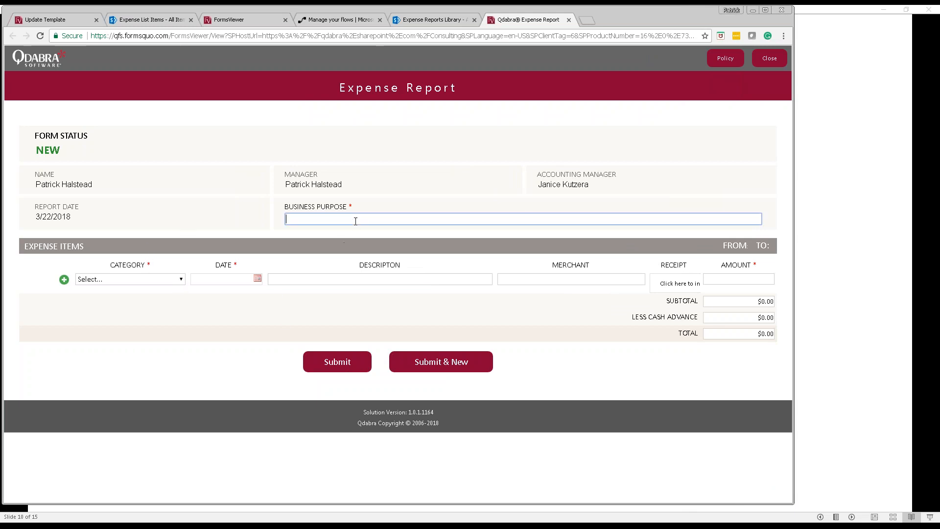
text(Meet with Formotus)
click(180, 278)
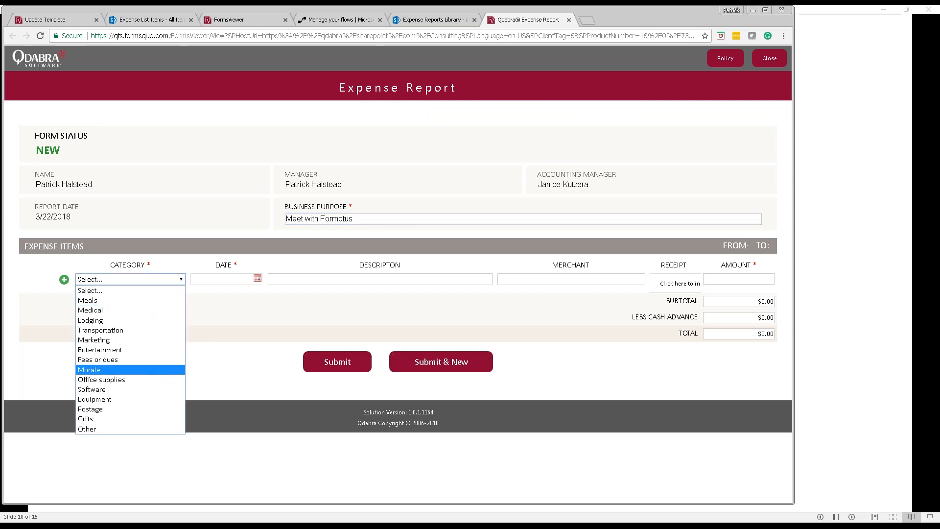
click(152, 370)
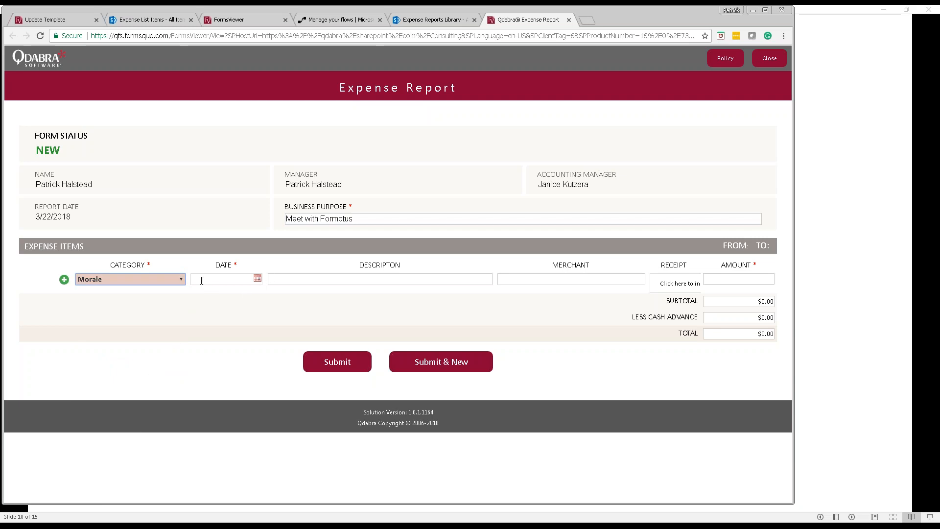
click(180, 282)
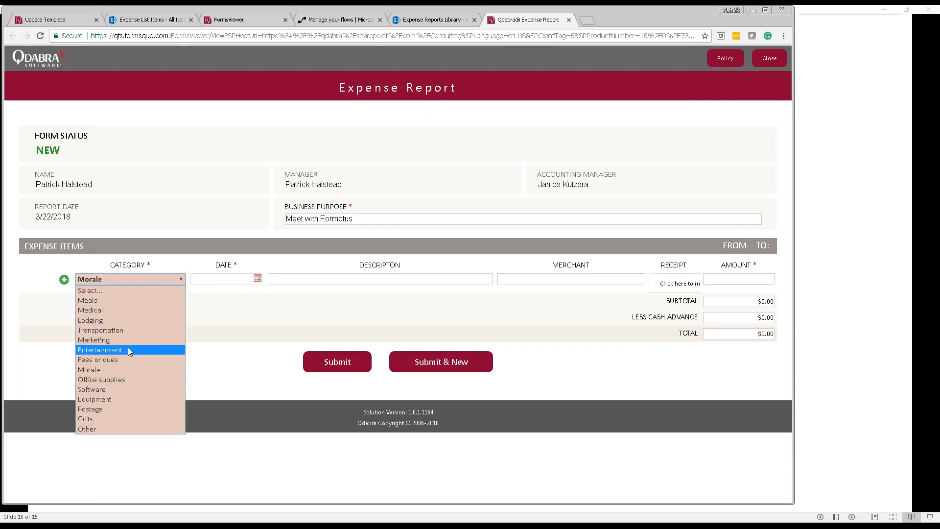
click(204, 308)
Date the Entertainment item 3/22/2018 and describe it as "Happy hour power hour".
click(257, 278)
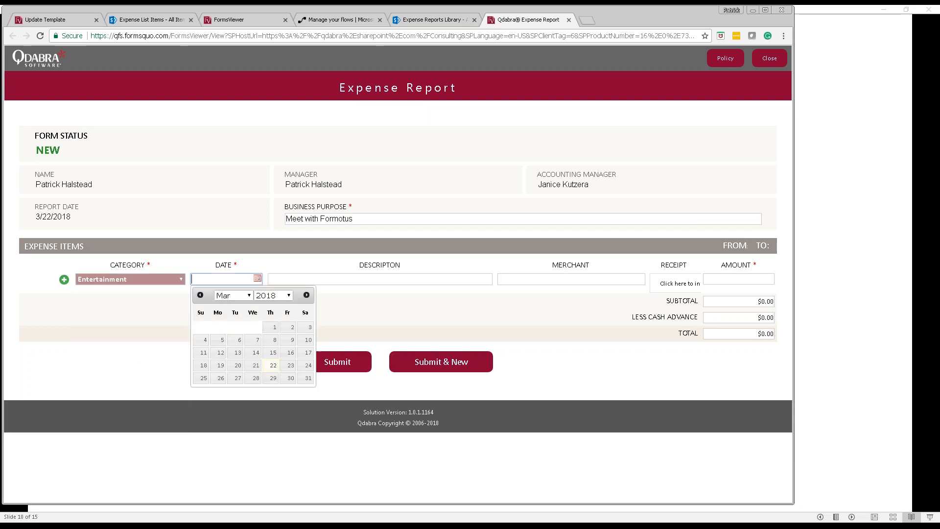
key(alt+Tab)
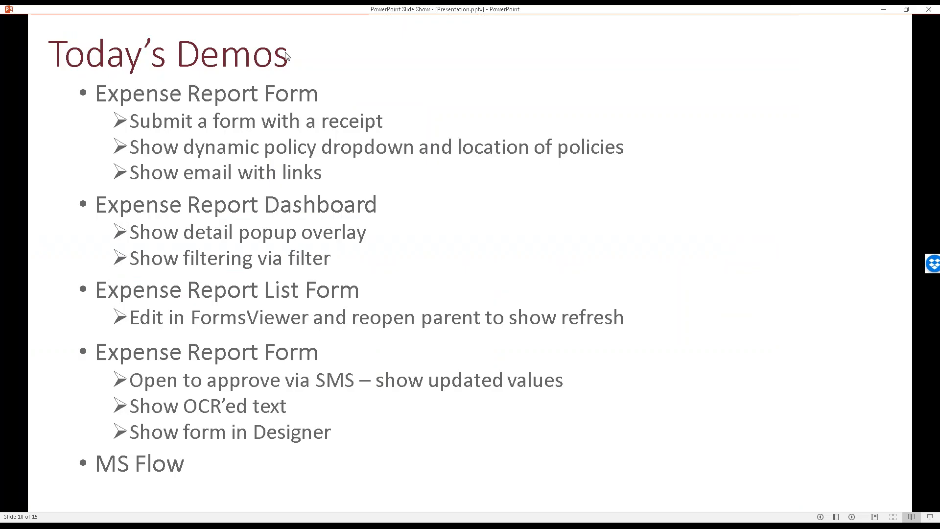
double_click(361, 11)
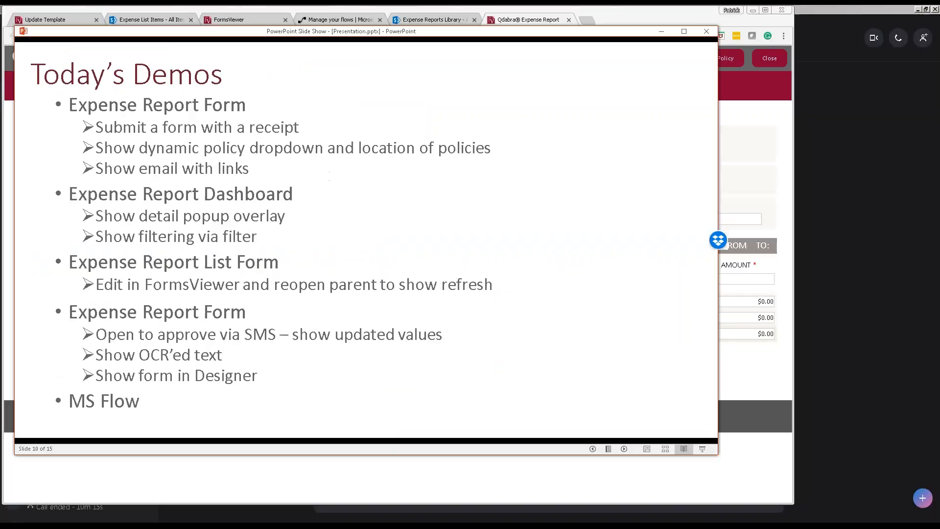
key(alt+Tab)
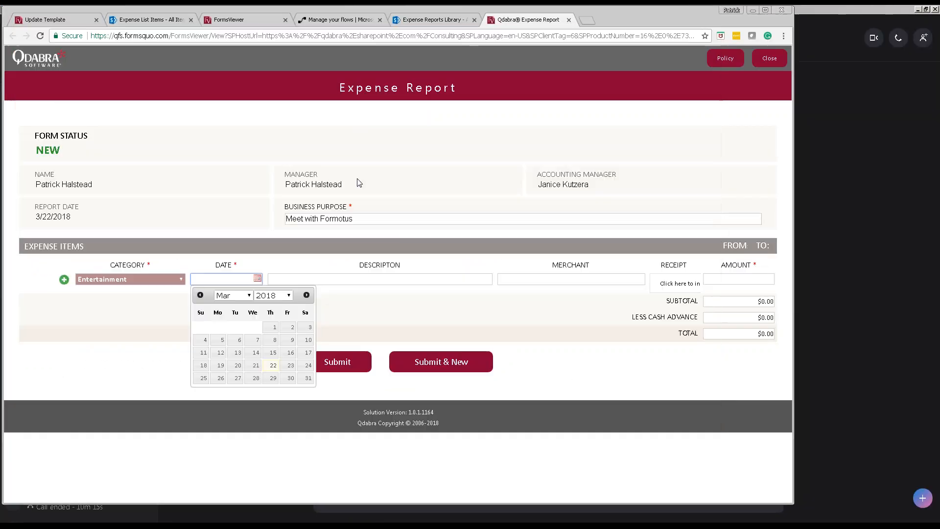
click(273, 367)
click(354, 278)
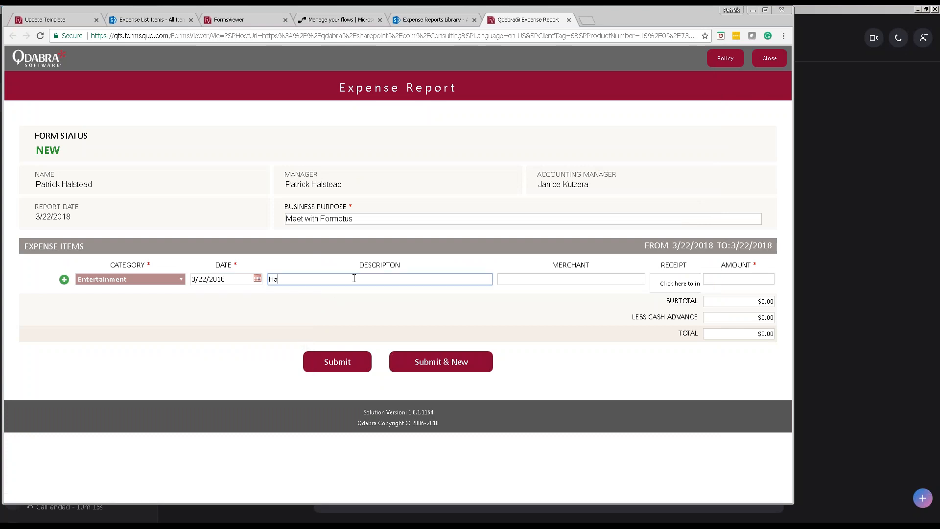
text(Happy hour power hour)
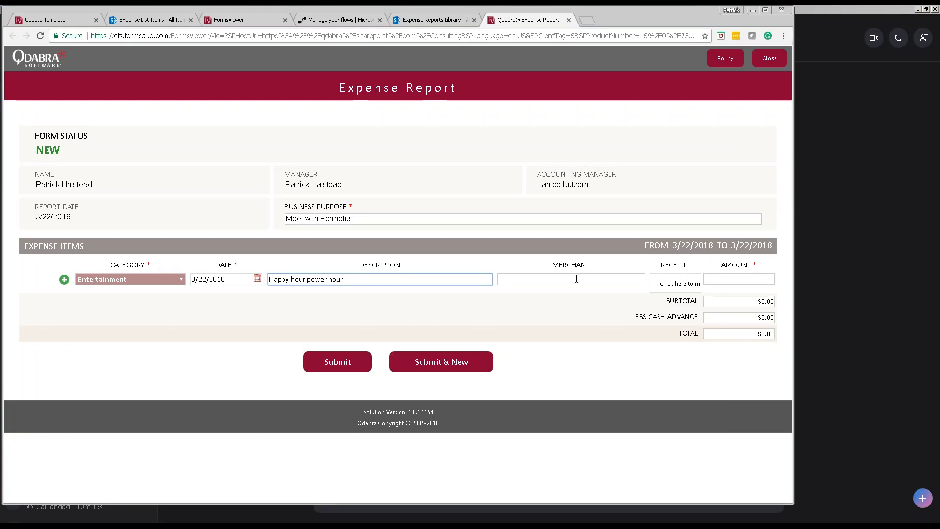
Set the Entertainment item's merchant to "Rococo Coffee" and its amount to $27.00.
click(576, 279)
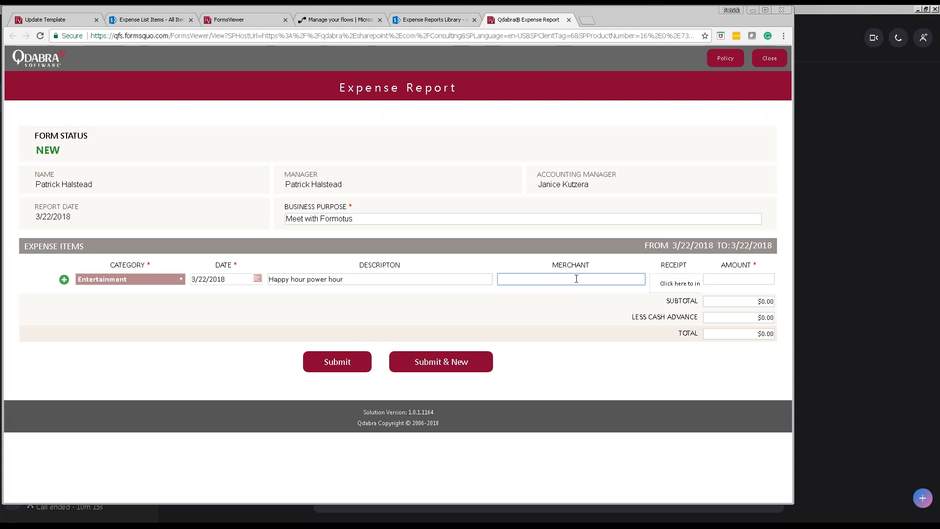
text(Rococo Coffee)
click(748, 279)
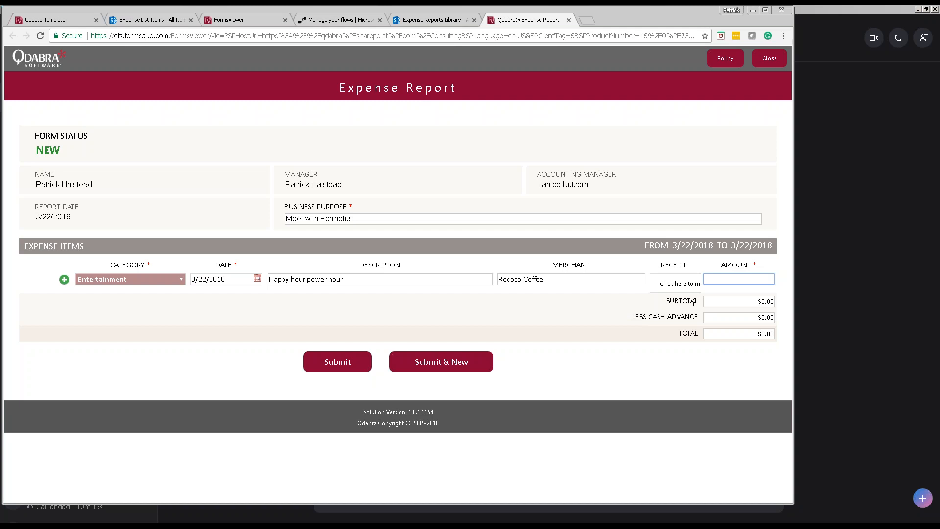
key(Tab)
Attach the desktop image "Heart Coffee 2018-03-21.png" as the Entertainment item's receipt.
click(682, 284)
click(336, 254)
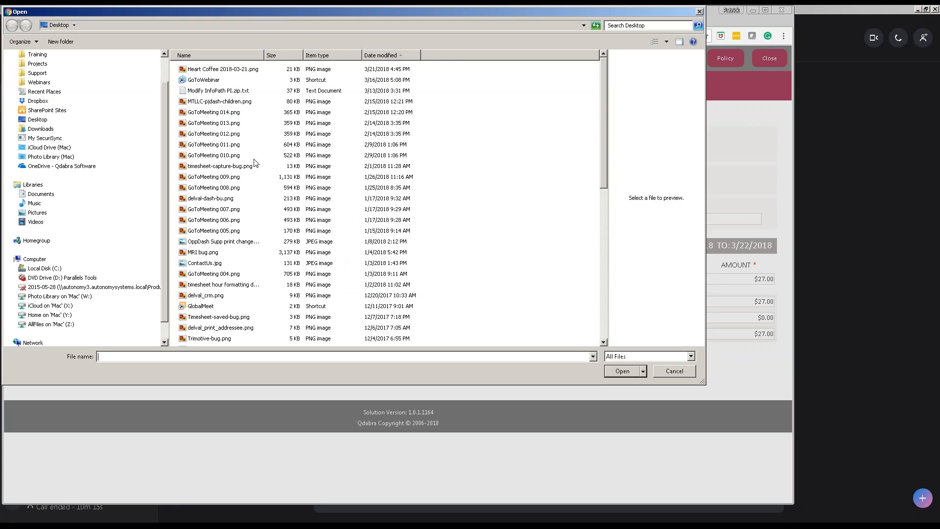
key(Escape)
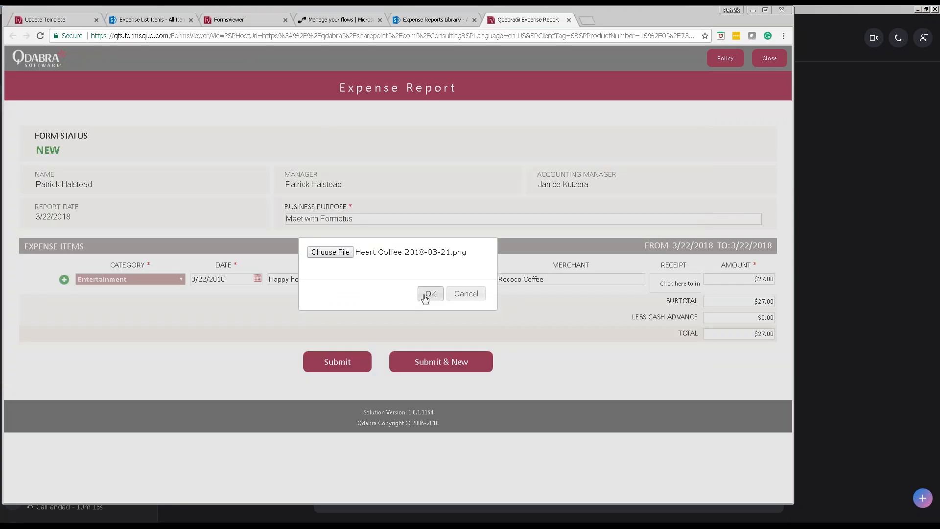
click(431, 293)
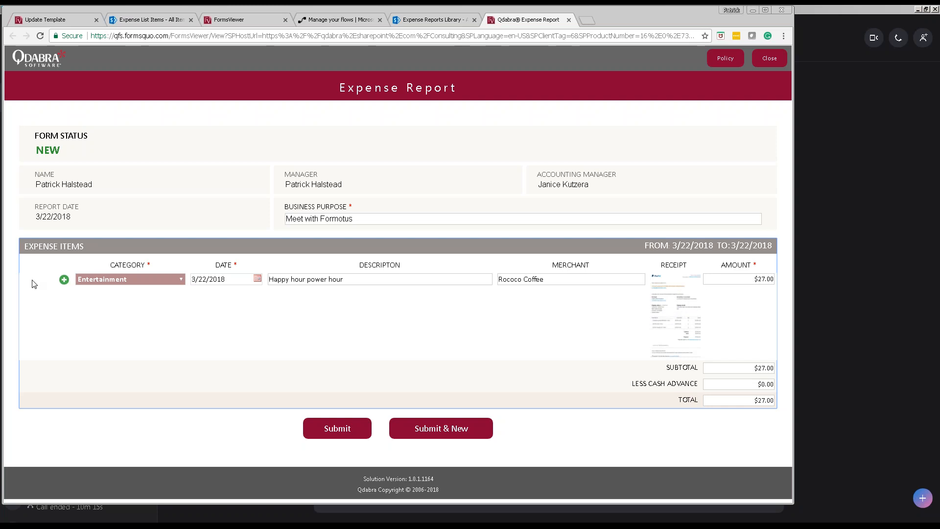
Add a second expense item with the category Transportation and the date 3/22/2018.
click(64, 279)
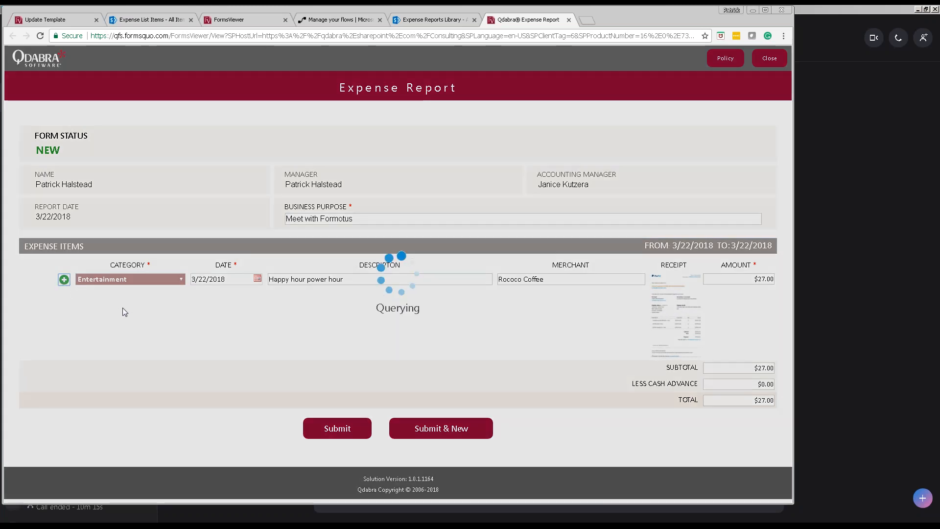
click(152, 367)
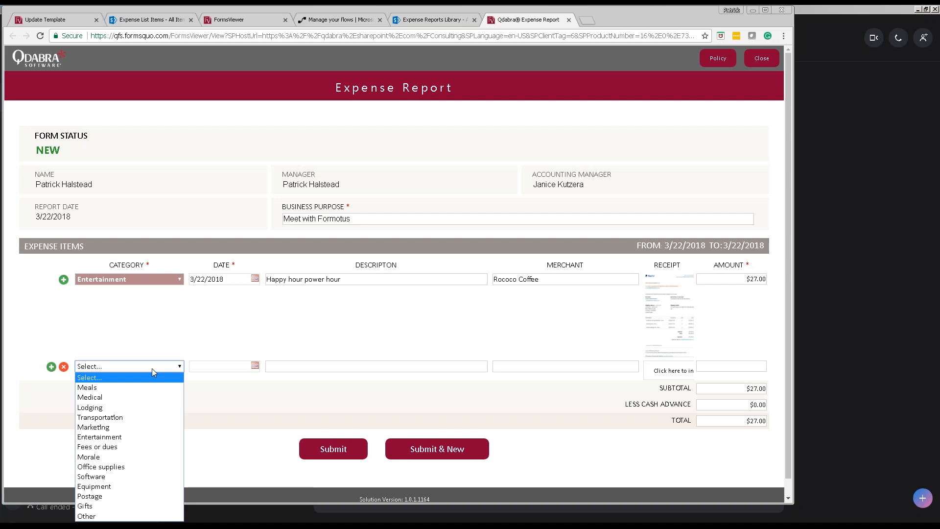
click(142, 417)
click(255, 366)
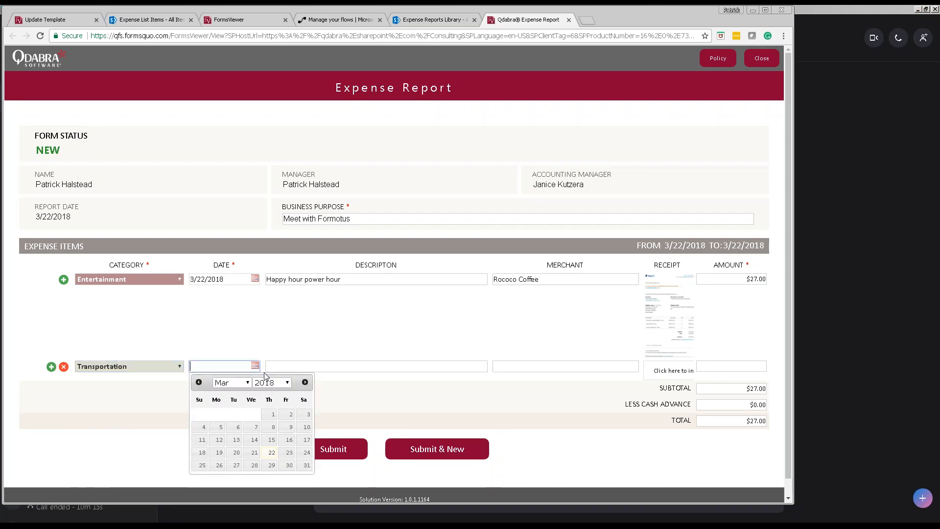
click(277, 436)
Describe the Transportation item as "Autonomous delivery of humans" with "Uber" as the merchant.
click(293, 366)
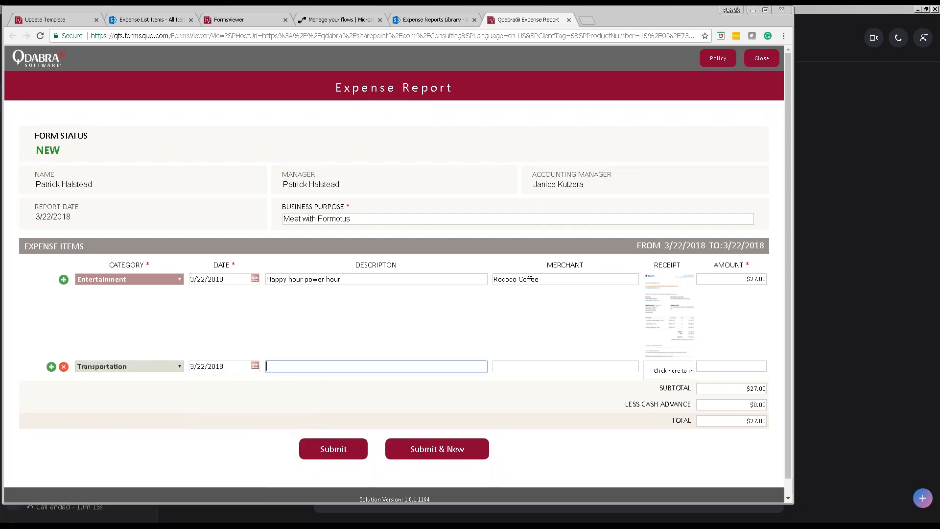
text(A)
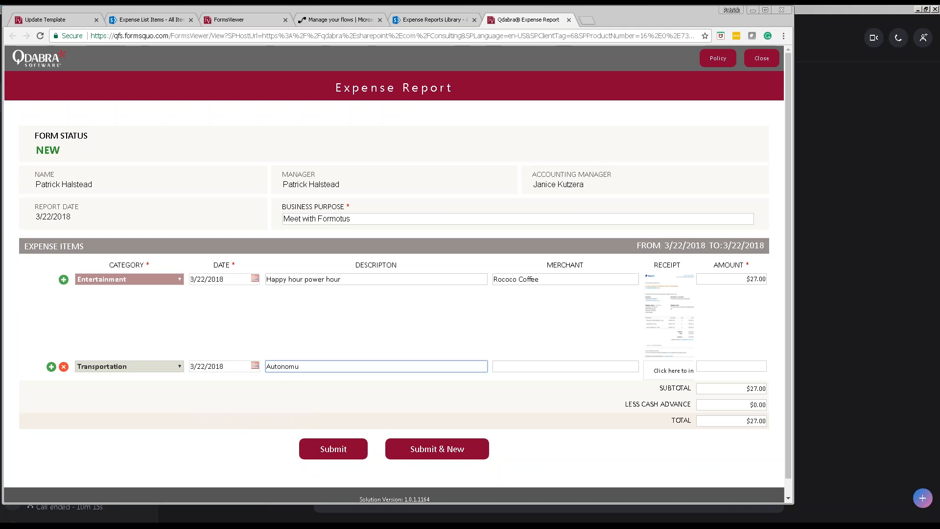
text(utonomous delivery of humans)
key(Tab)
text(Uber)
key(Tab)
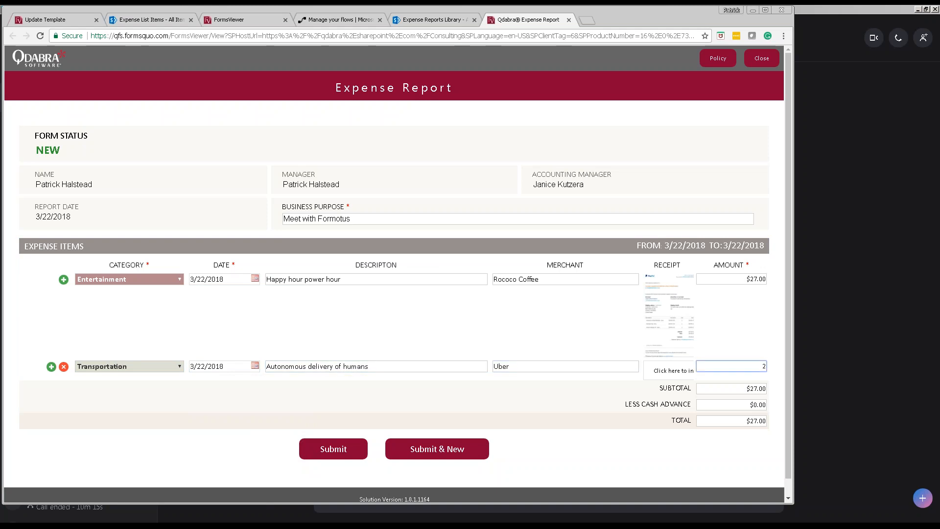
Try $76 as the Transportation item's amount and replace it with $74.
text(76)
key(Tab)
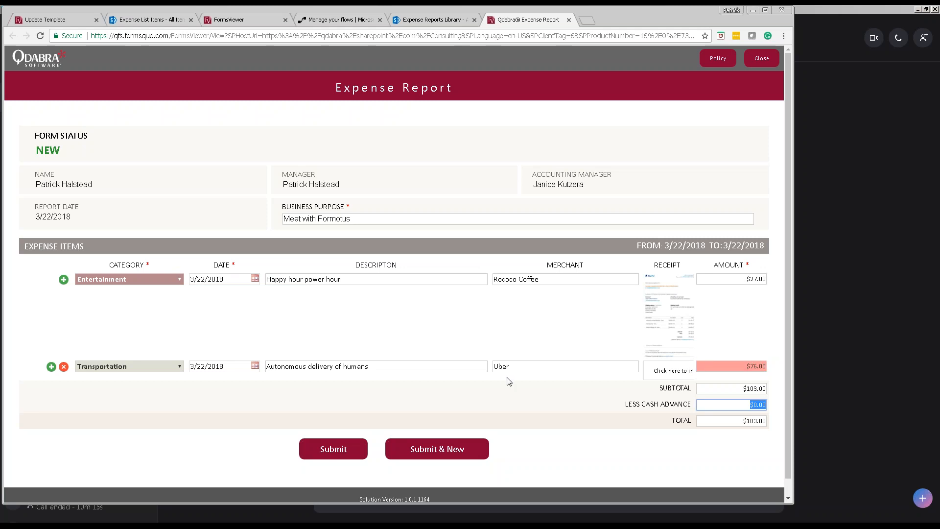
click(749, 366)
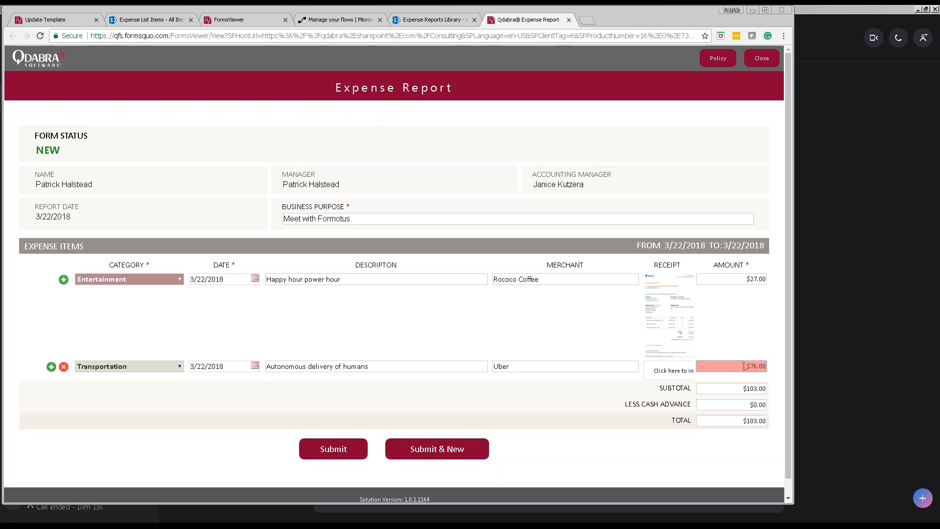
text(74)
key(Tab)
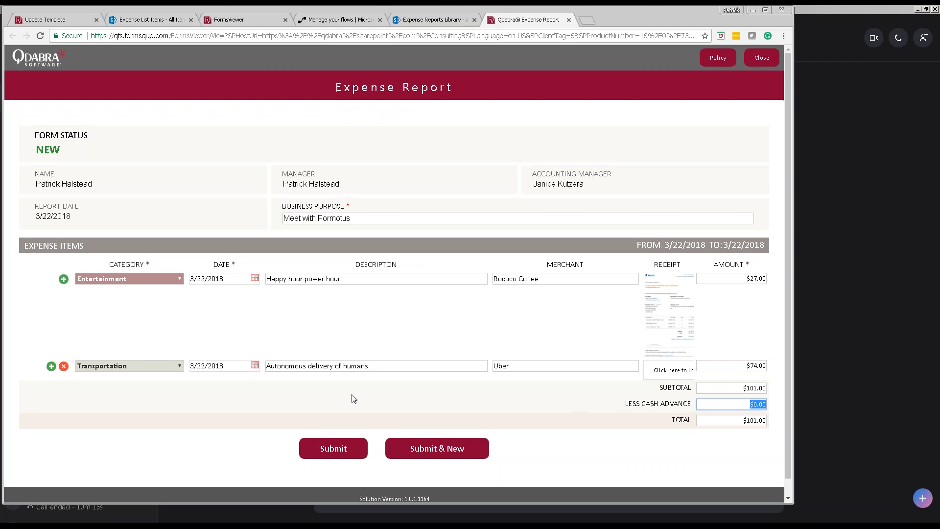
Show the reimbursement policy in Japanese and return to the expense report.
scroll(354, 398, down, 1)
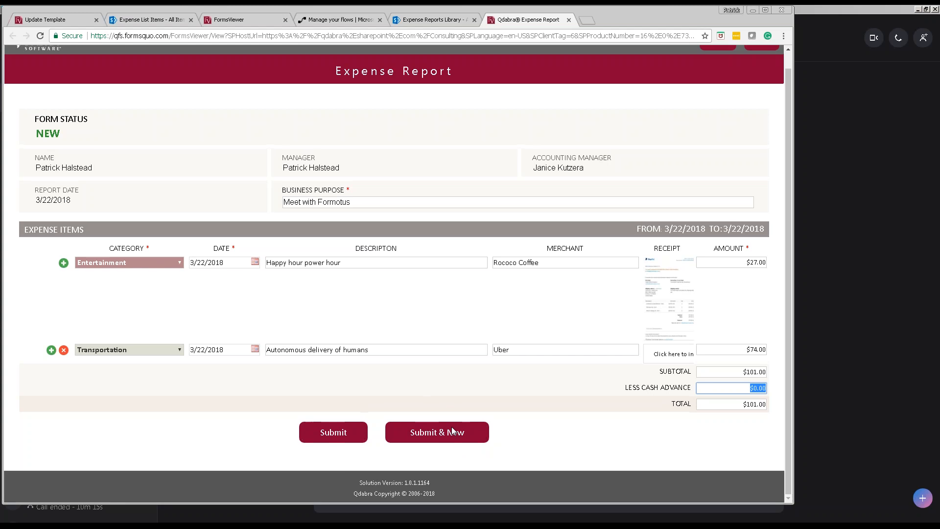
scroll(453, 430, up, 1)
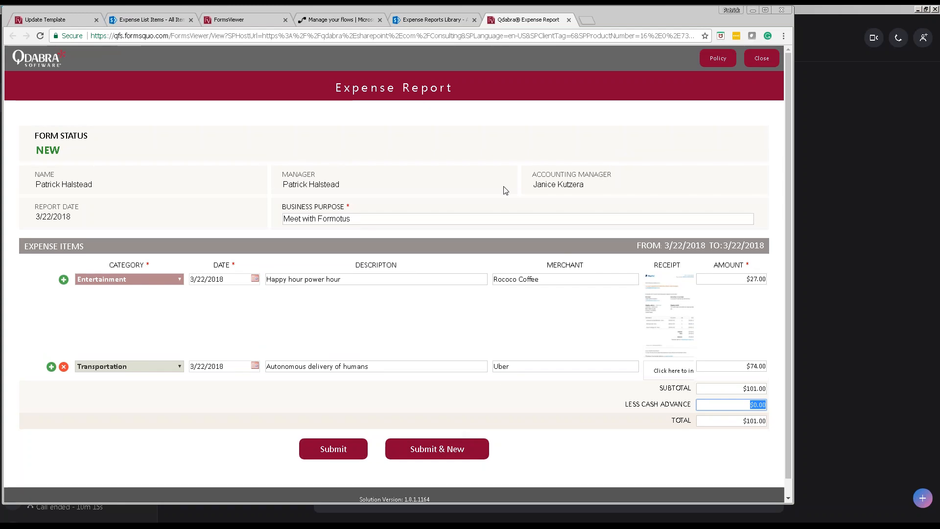
click(717, 63)
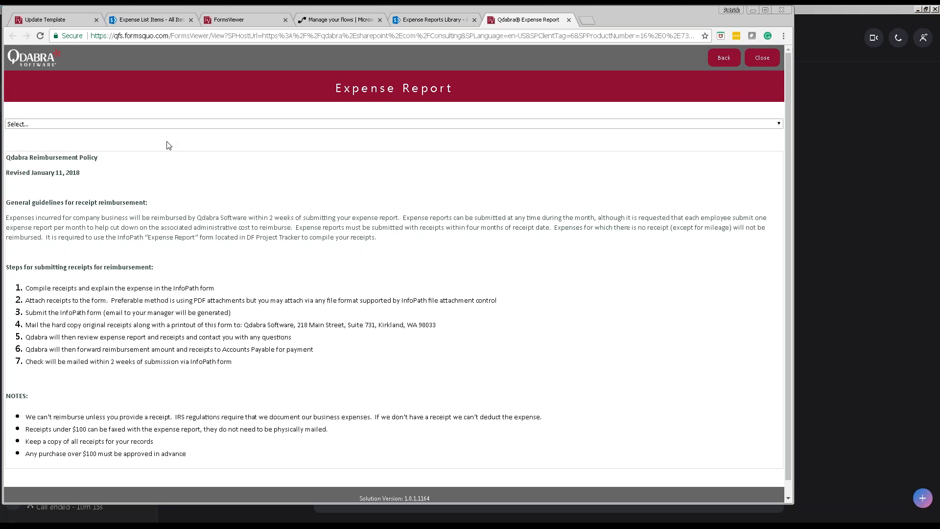
scroll(141, 426, down, 1)
scroll(142, 426, up, 1)
click(182, 36)
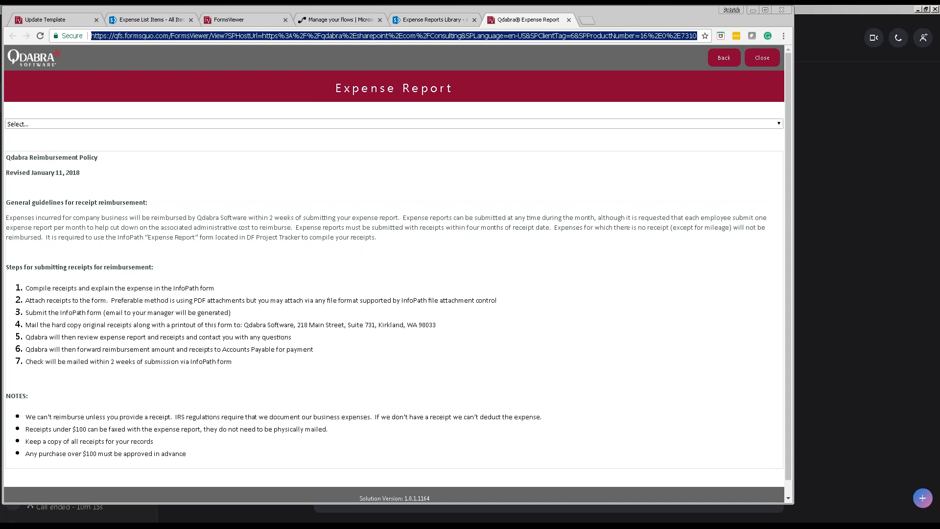
click(153, 125)
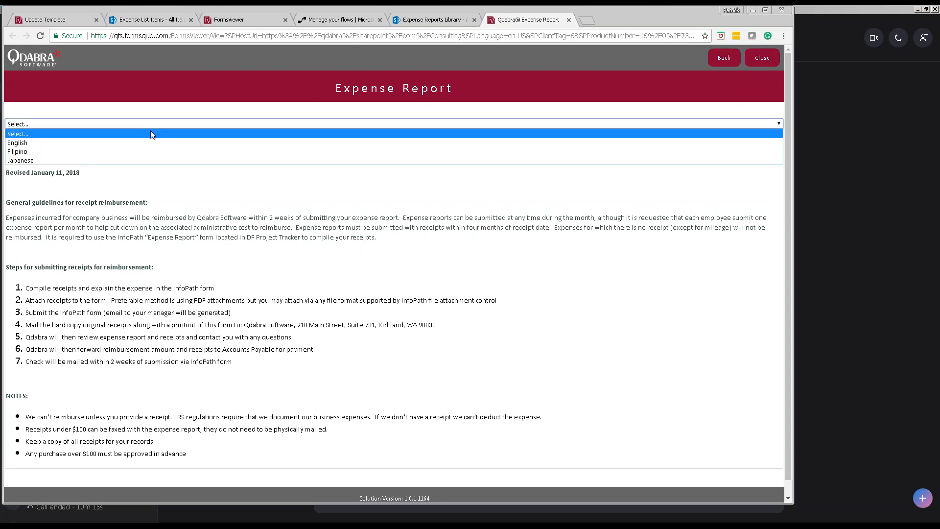
click(130, 159)
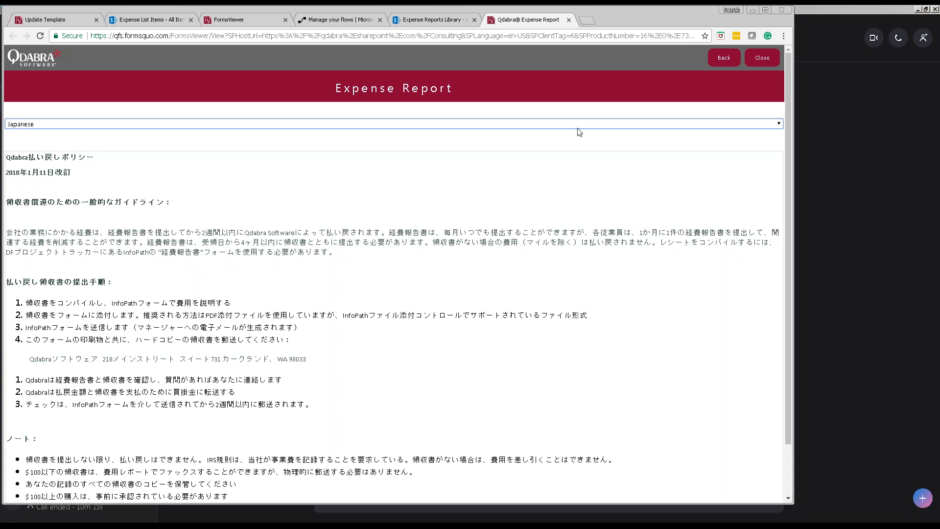
click(734, 62)
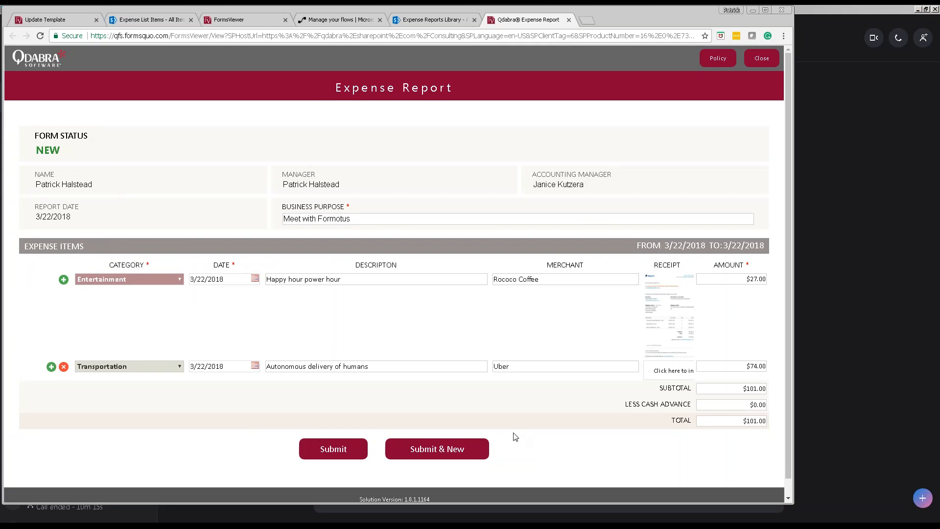
Submit the expense report and refresh the Expense List Items list in SharePoint.
click(336, 454)
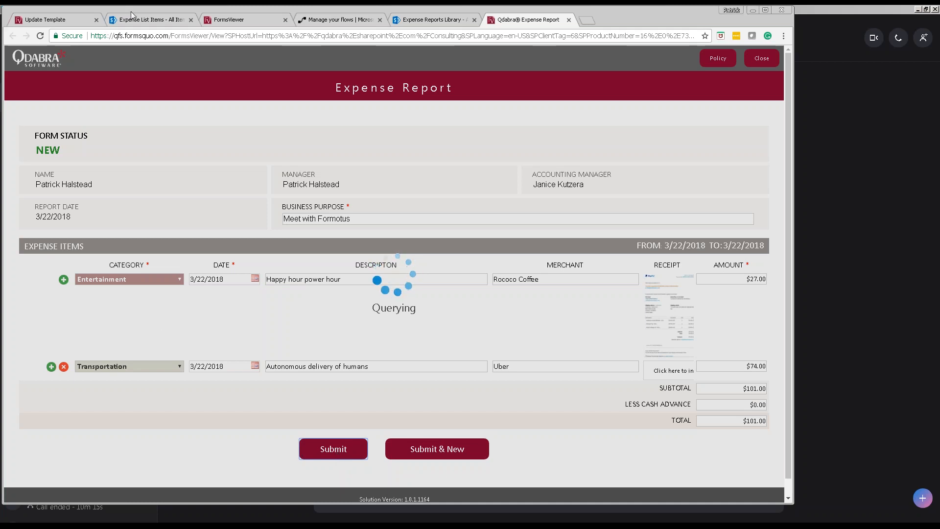
click(148, 23)
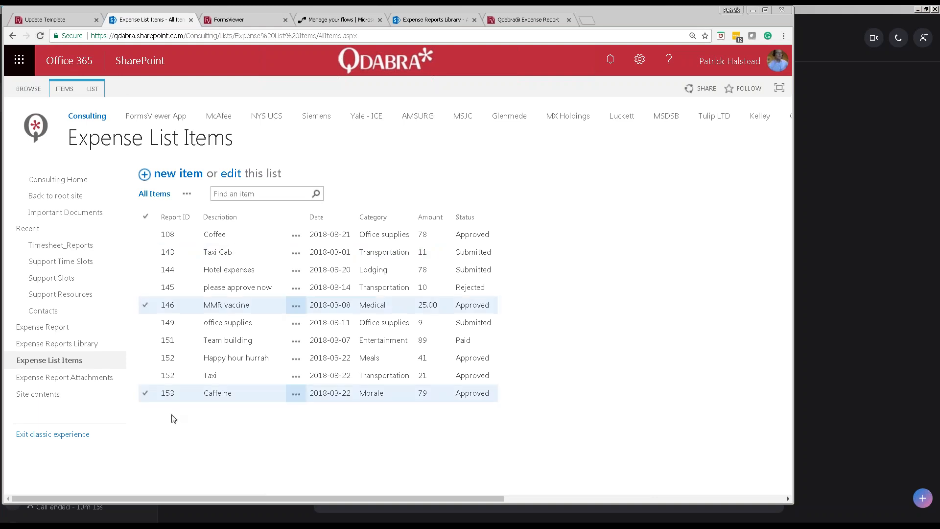
click(40, 35)
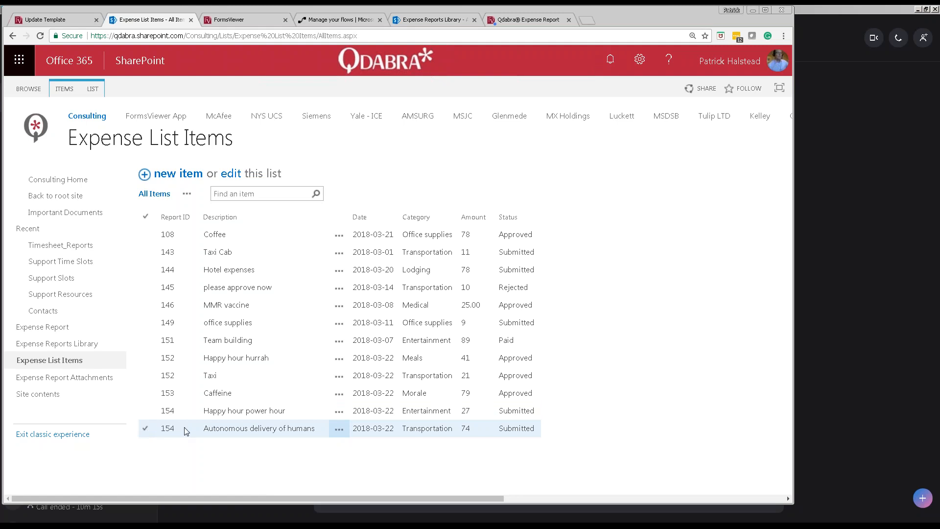
Set the amount of the "Autonomous delivery of humans" list item to 77, submit it and return to the list.
click(230, 429)
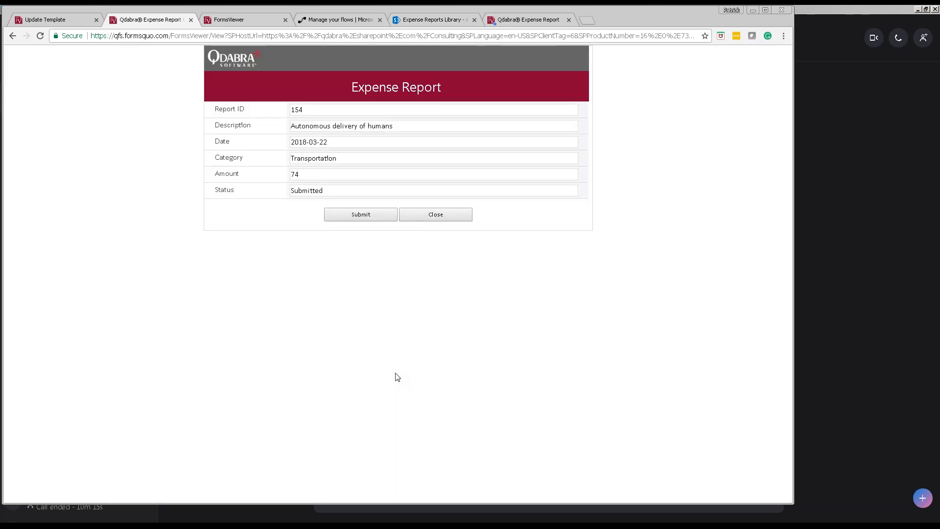
click(331, 178)
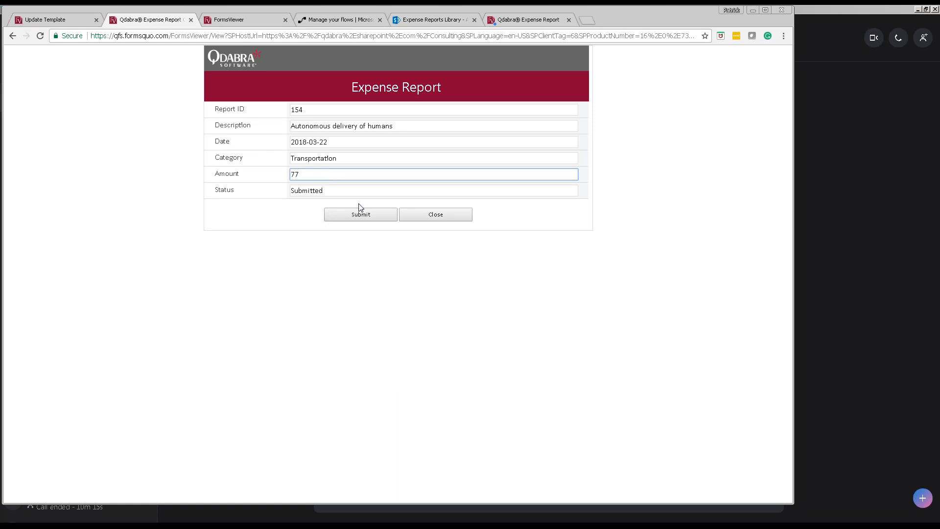
click(372, 217)
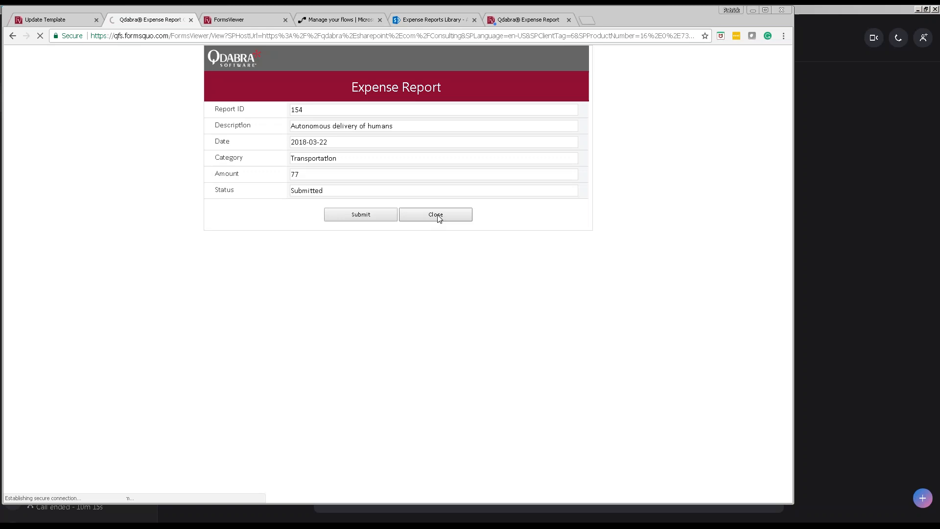
click(439, 219)
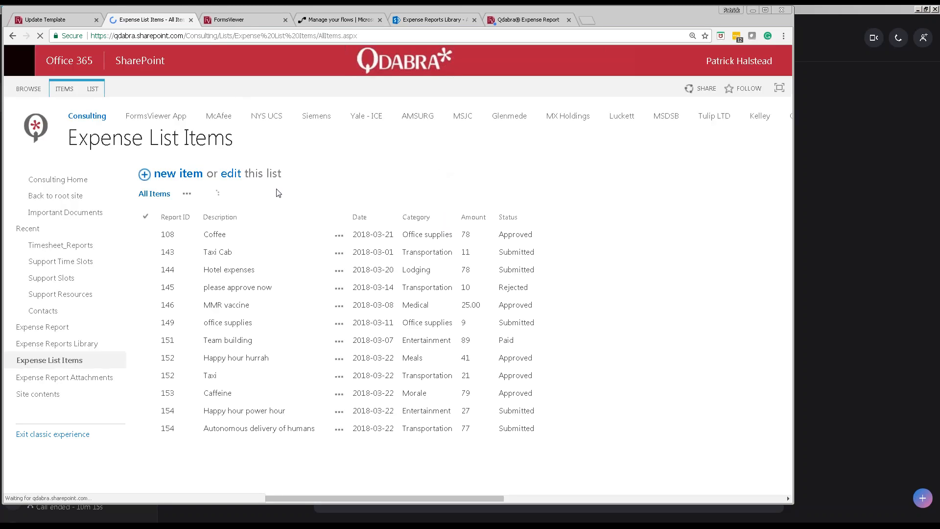
click(441, 430)
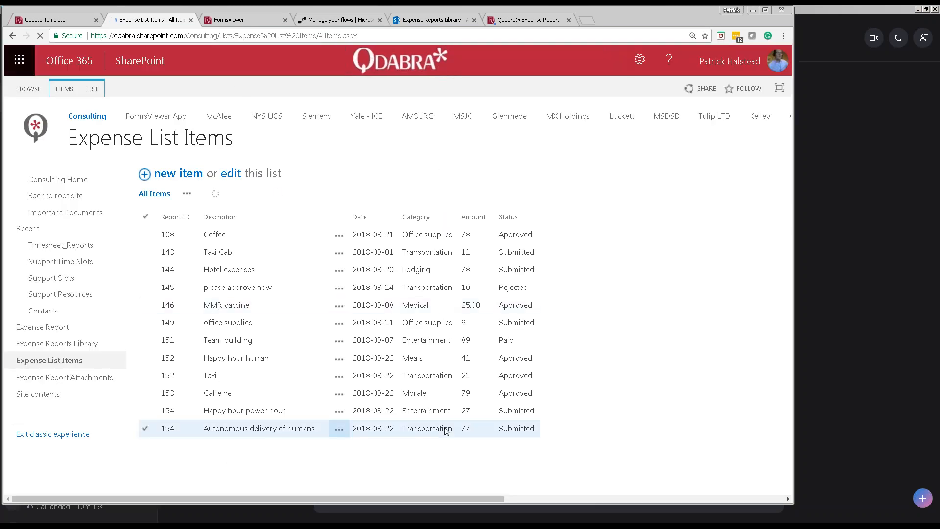
click(75, 378)
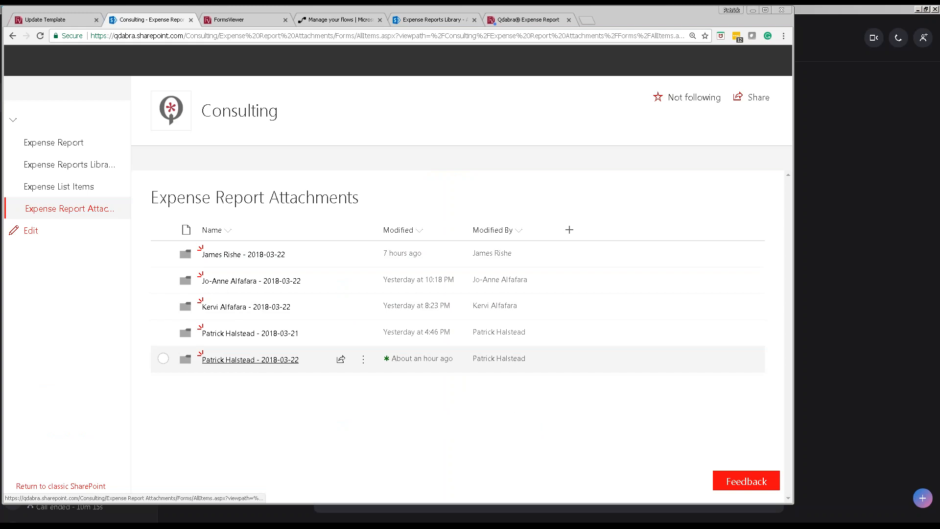
click(254, 360)
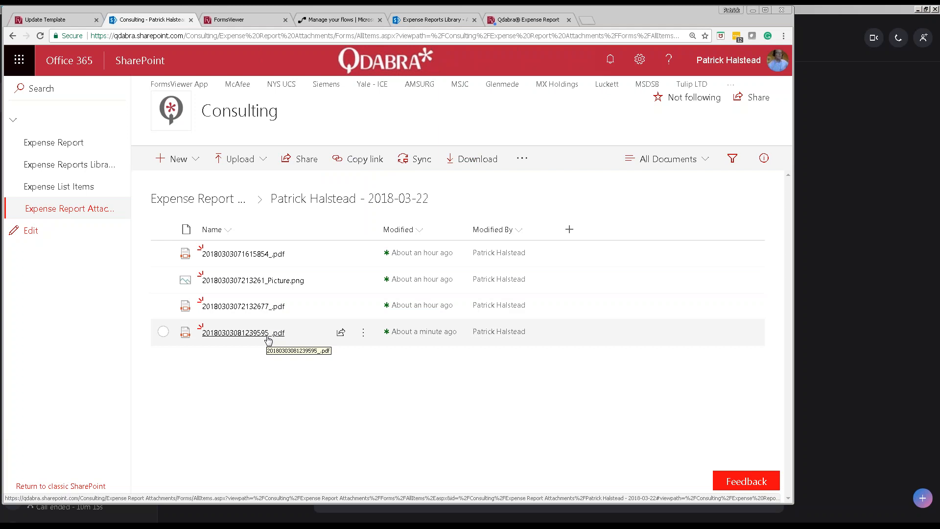
click(267, 337)
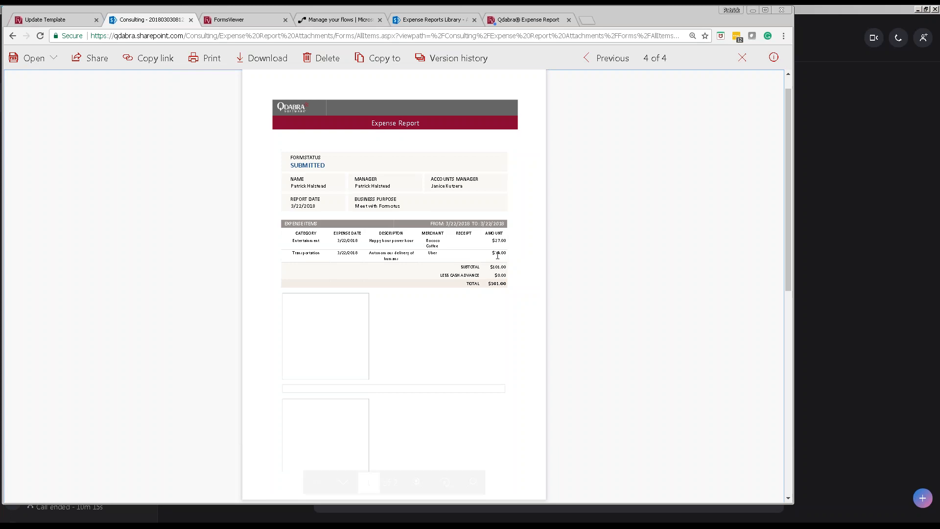
scroll(497, 256, down, 2)
scroll(456, 308, up, 3)
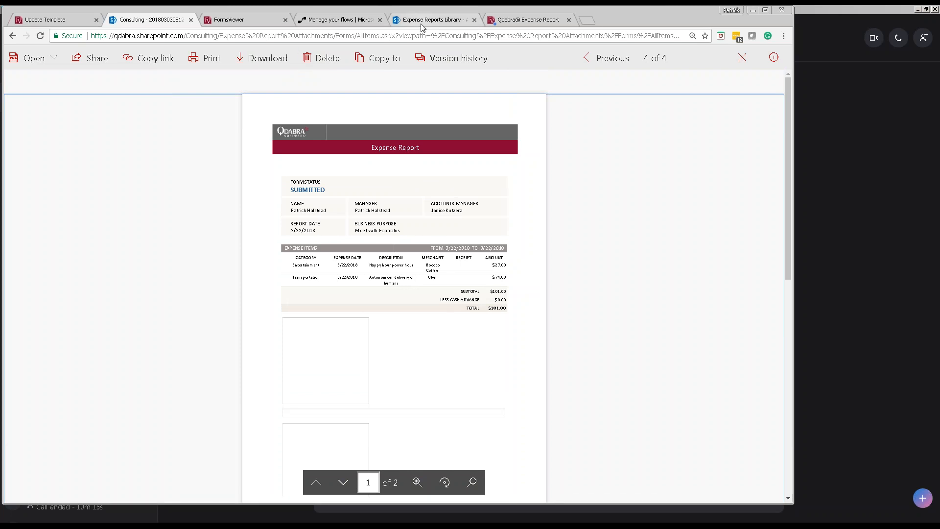
Return to the submitted expense report, dismiss its message and read through the Entertainment item's receipt text.
click(513, 19)
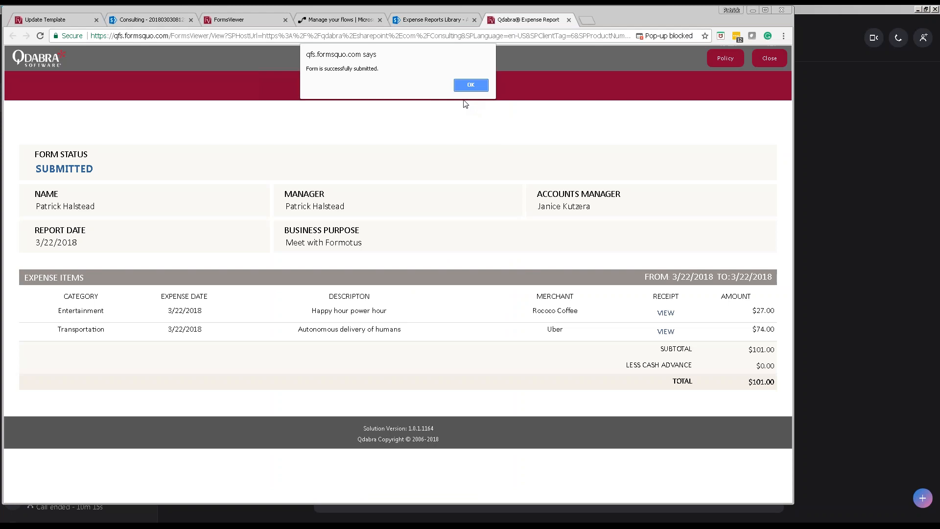
click(472, 86)
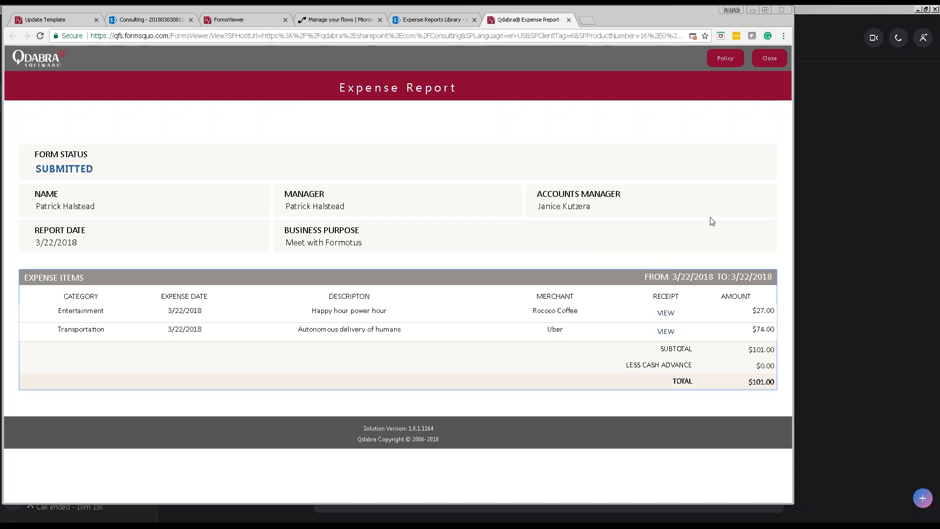
click(667, 313)
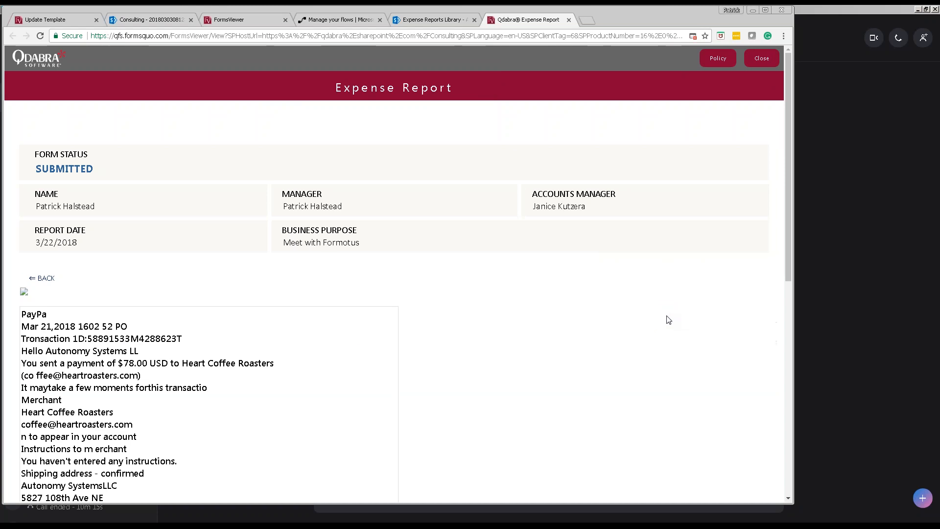
scroll(219, 338, down, 3)
scroll(220, 338, down, 3)
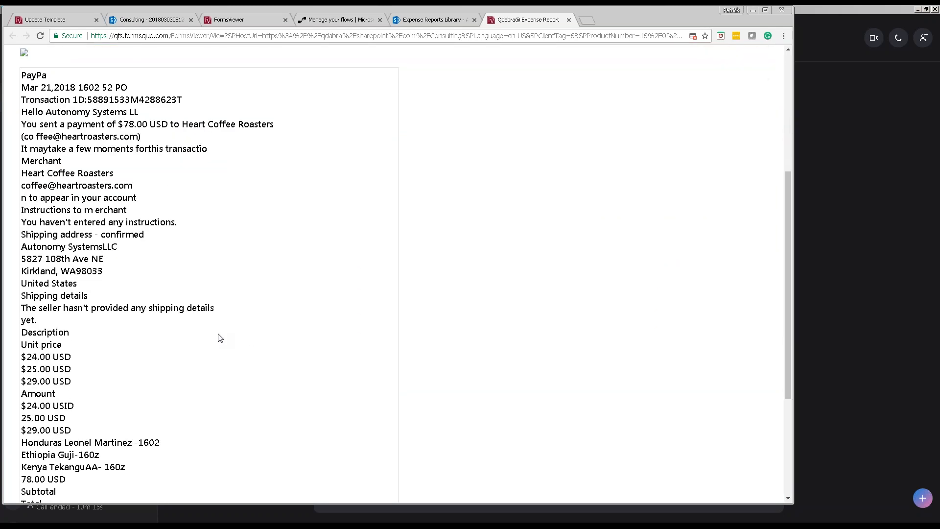
scroll(188, 194, down, 3)
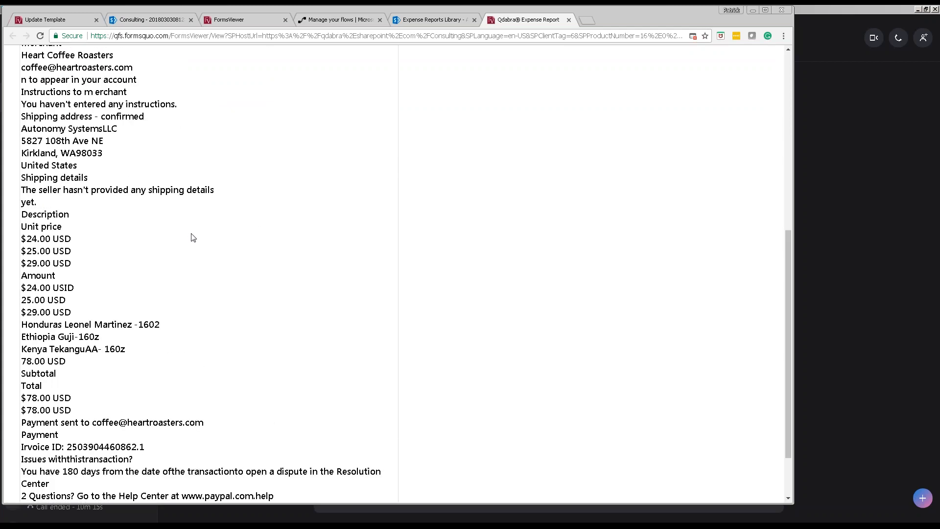
scroll(194, 238, up, 5)
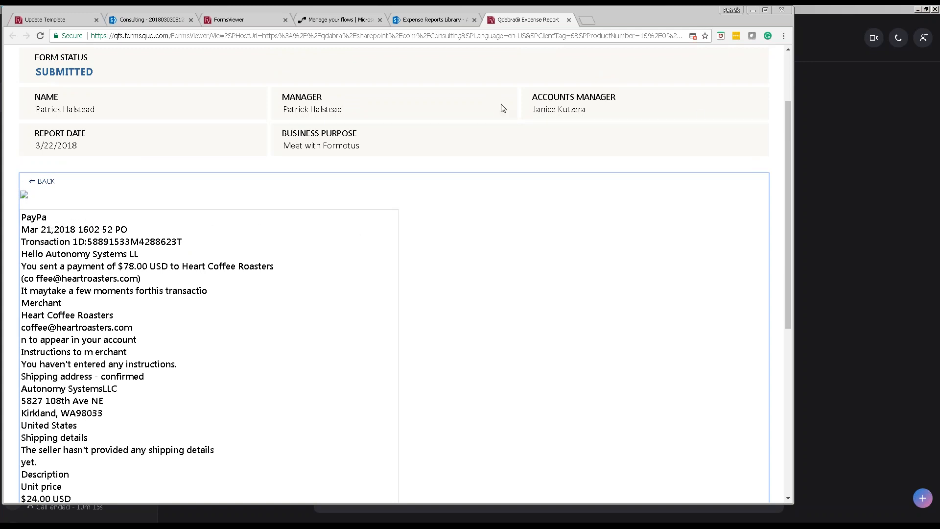
Open "Heart Coffee 2018-03-21.png" from the desktop in Windows Photo Viewer, enlarge it and examine the receipt details.
key(alt+Tab)
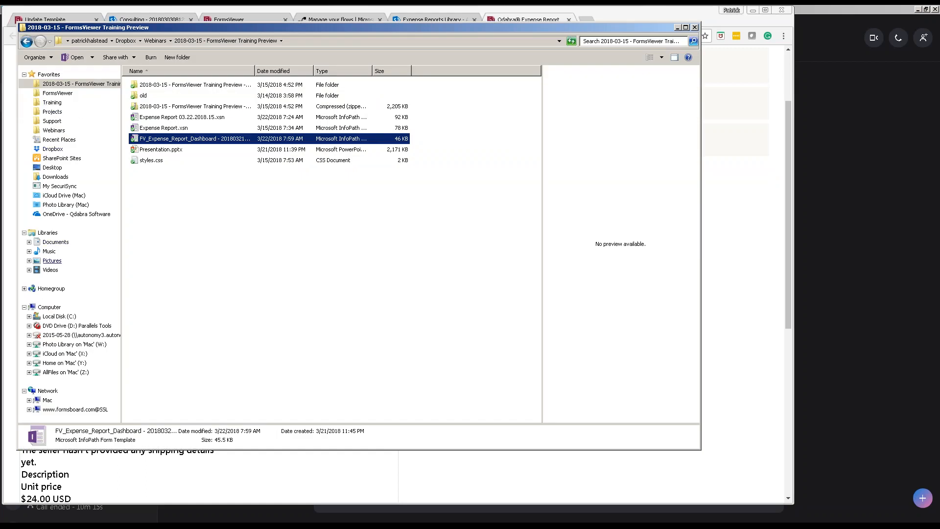
click(55, 168)
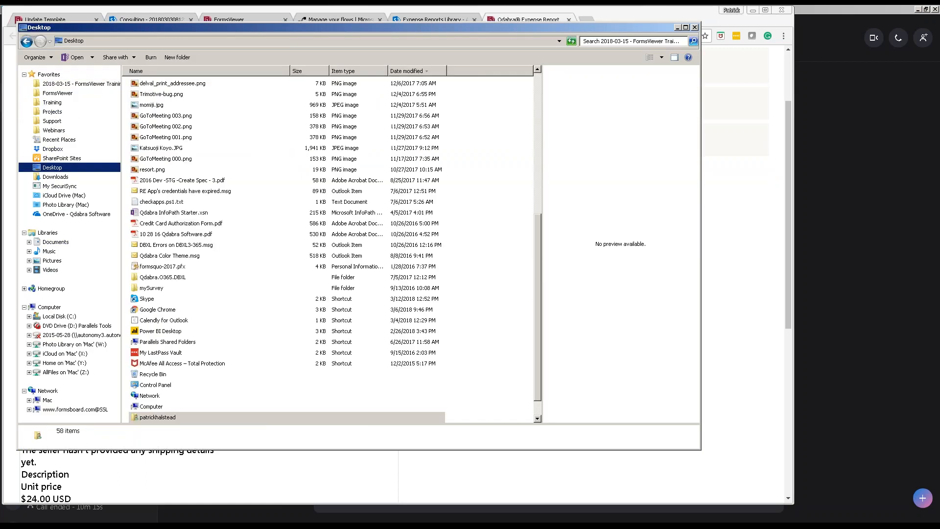
click(363, 94)
key(Home)
double_click(198, 85)
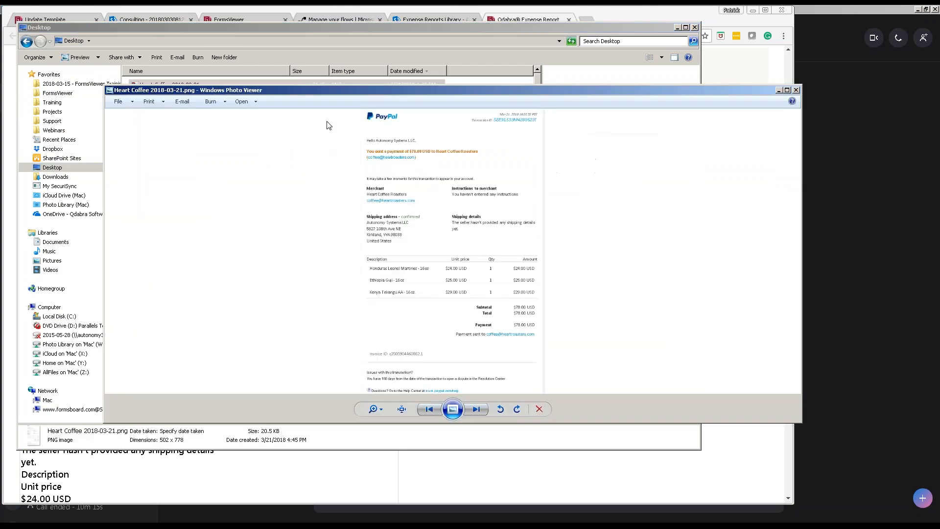
click(380, 414)
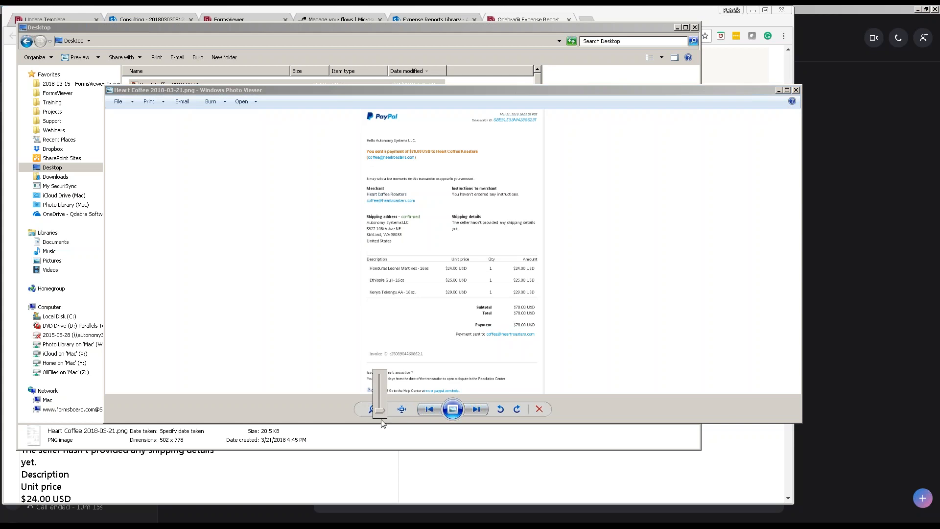
drag(382, 410, 383, 377)
double_click(353, 91)
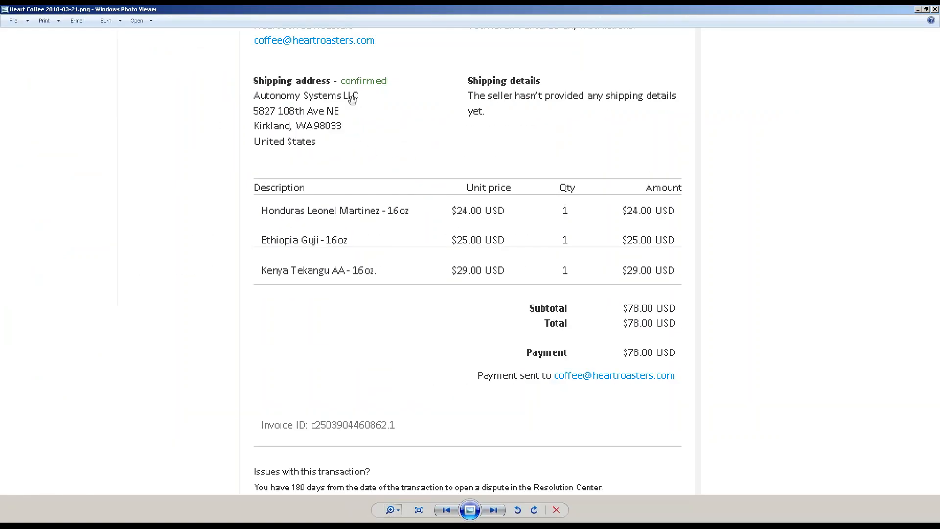
drag(656, 142, 568, 521)
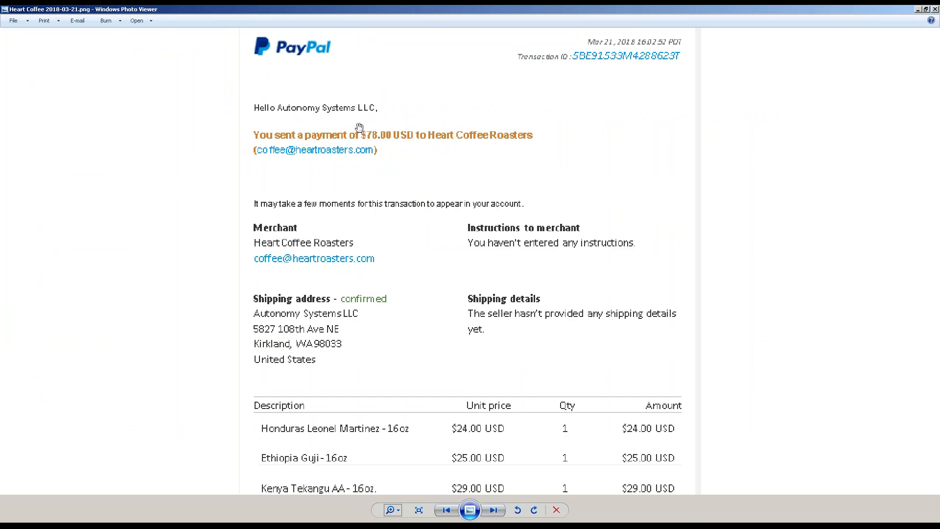
drag(347, 345, 345, 157)
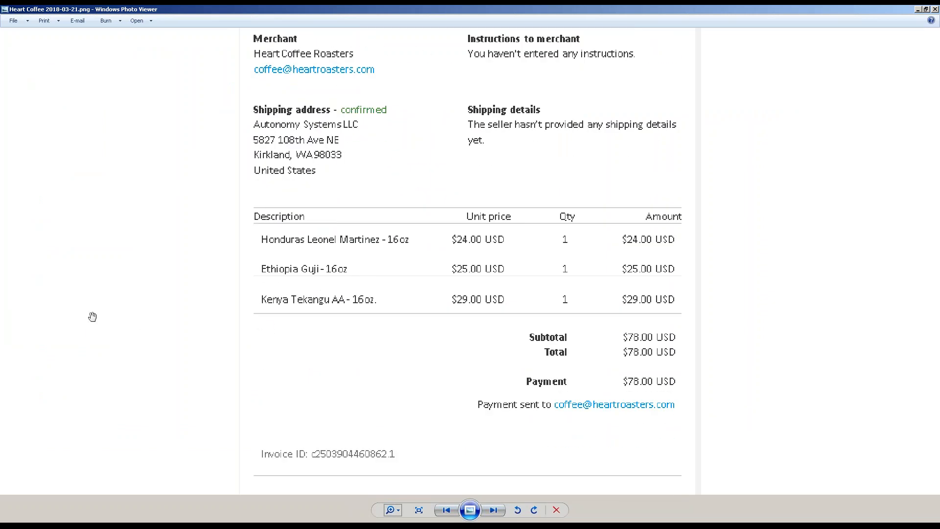
Switch back to the submitted expense report in Chrome and check the recognised receipt text from the shipping details down.
key(alt+Tab)
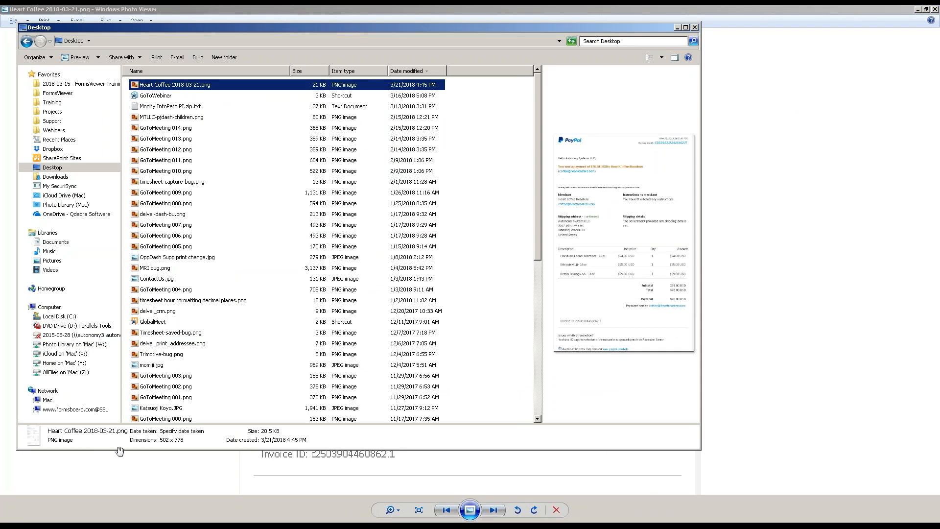
key(alt+Tab)
drag(85, 400, 99, 481)
scroll(105, 482, down, 4)
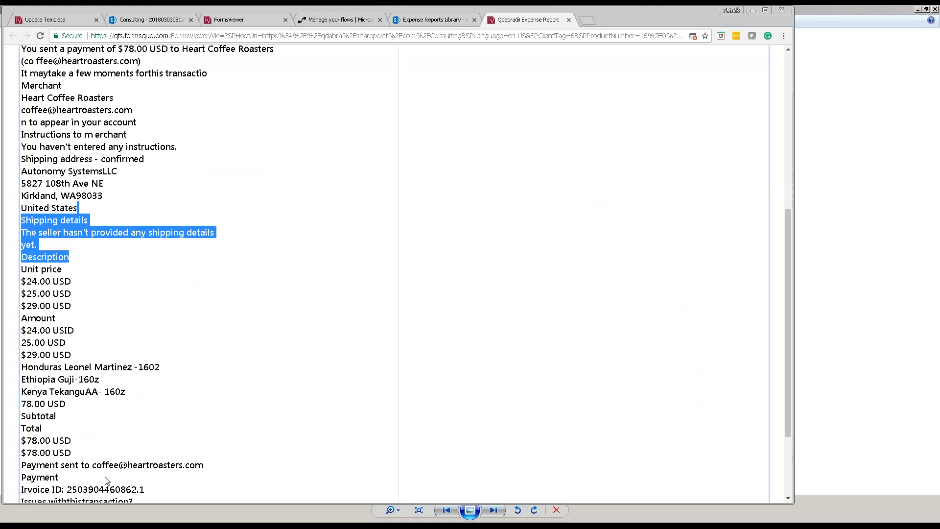
scroll(106, 481, down, 2)
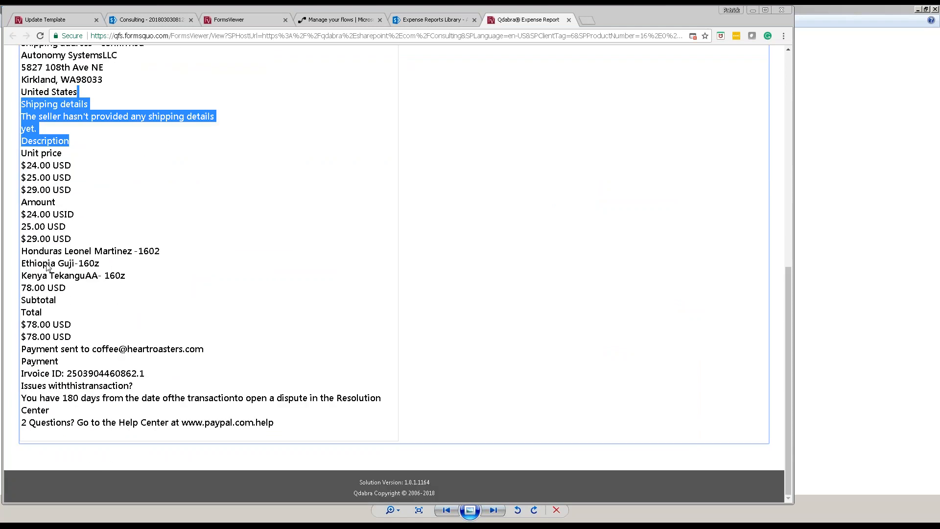
Check the recognised receipt text's coffee line items and total amounts, then close the submitted expense report.
click(33, 254)
drag(26, 255, 158, 314)
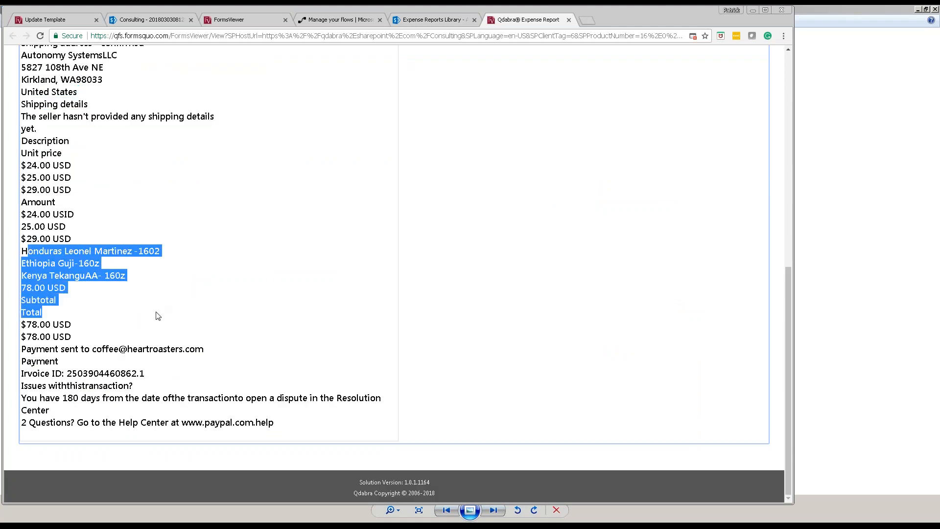
click(127, 279)
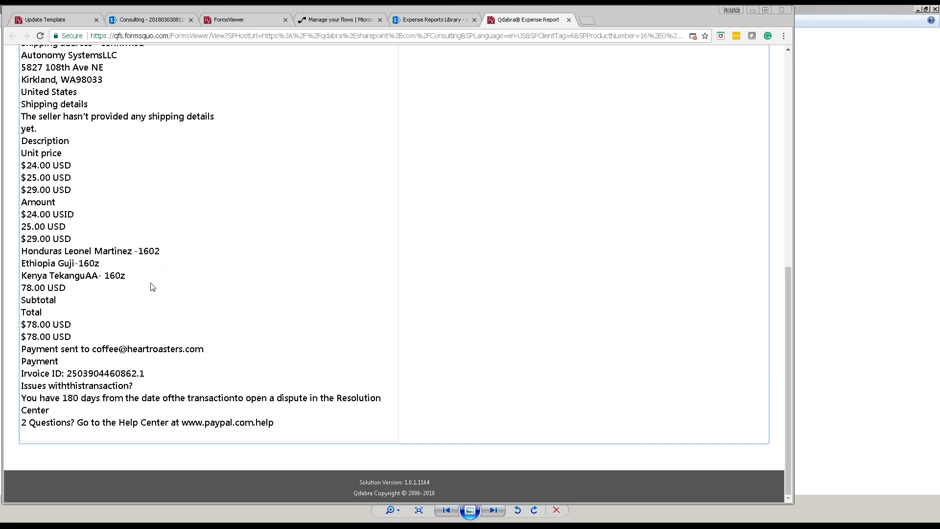
drag(74, 339, 27, 331)
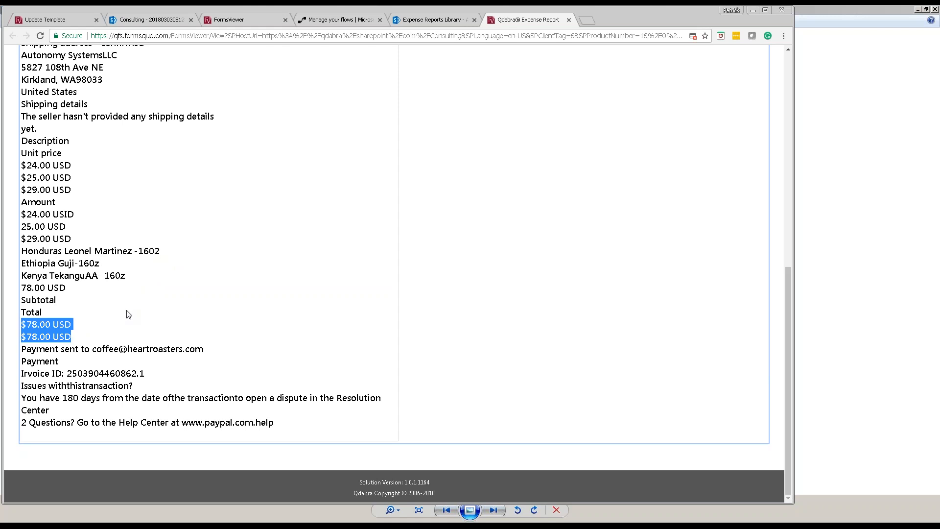
scroll(129, 314, up, 6)
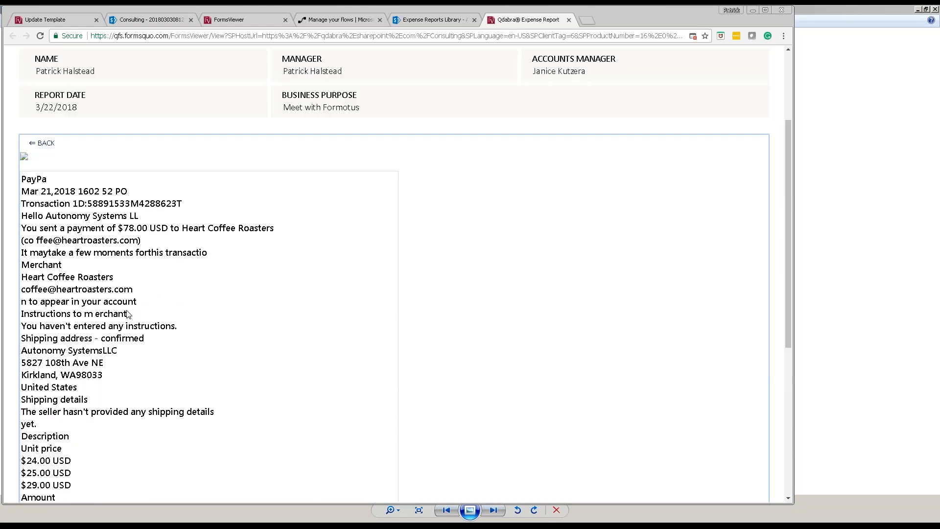
scroll(230, 302, up, 3)
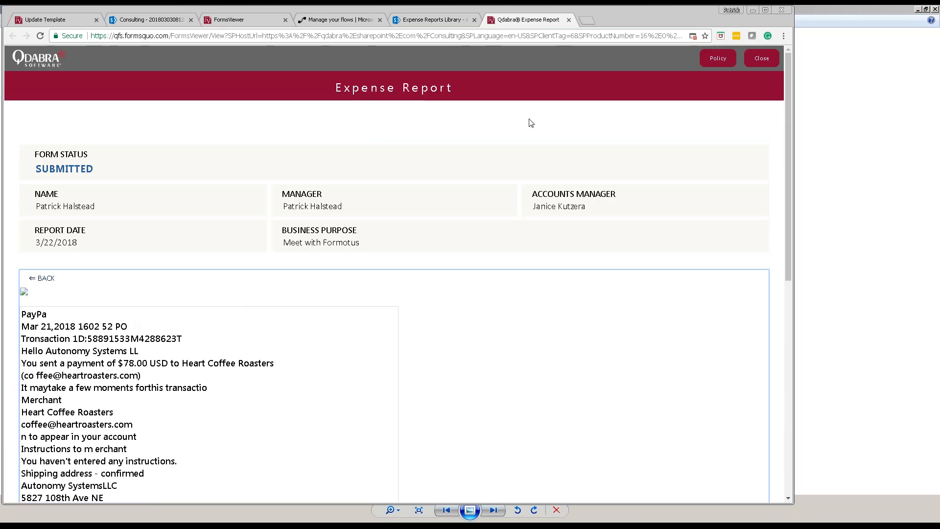
click(760, 54)
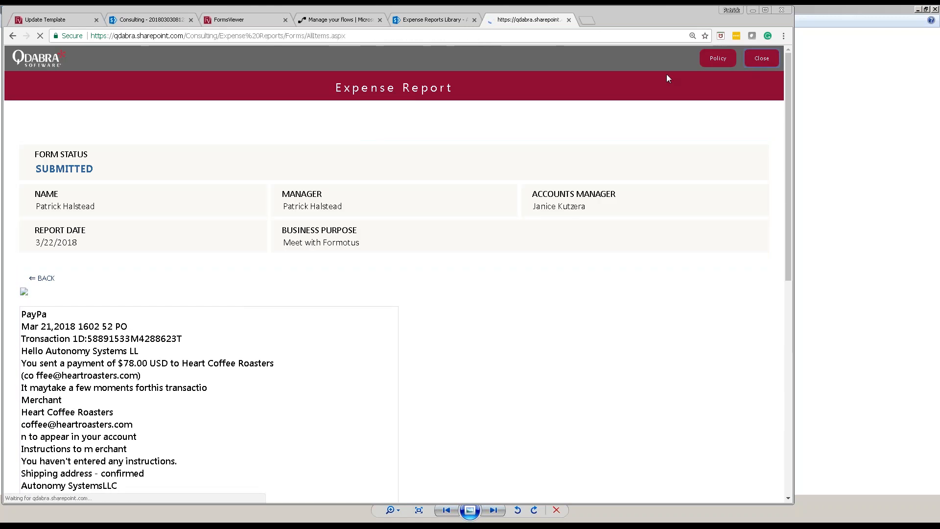
Switch to Outlook, open the newest expense report approval email in an enlarged window and follow its Approve via Text link.
key(alt+Tab)
double_click(209, 133)
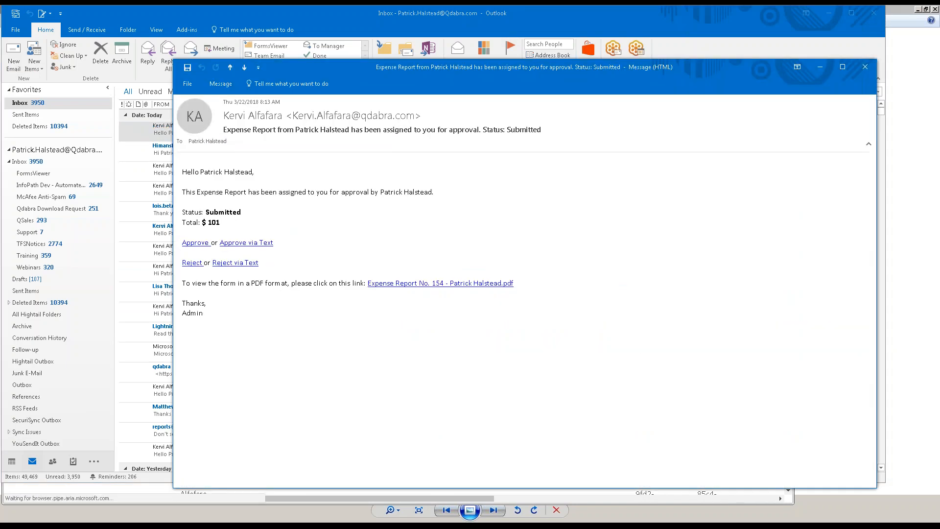
drag(368, 68, 208, 26)
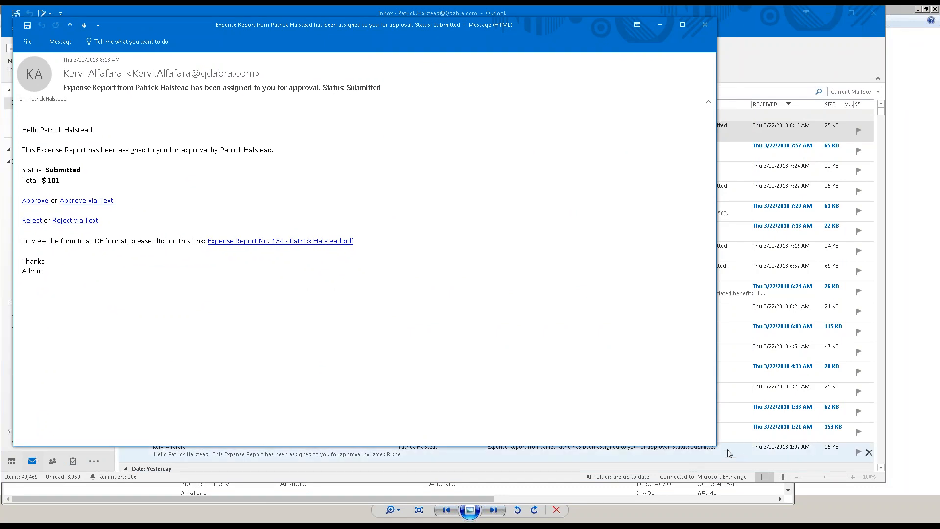
drag(716, 446, 877, 480)
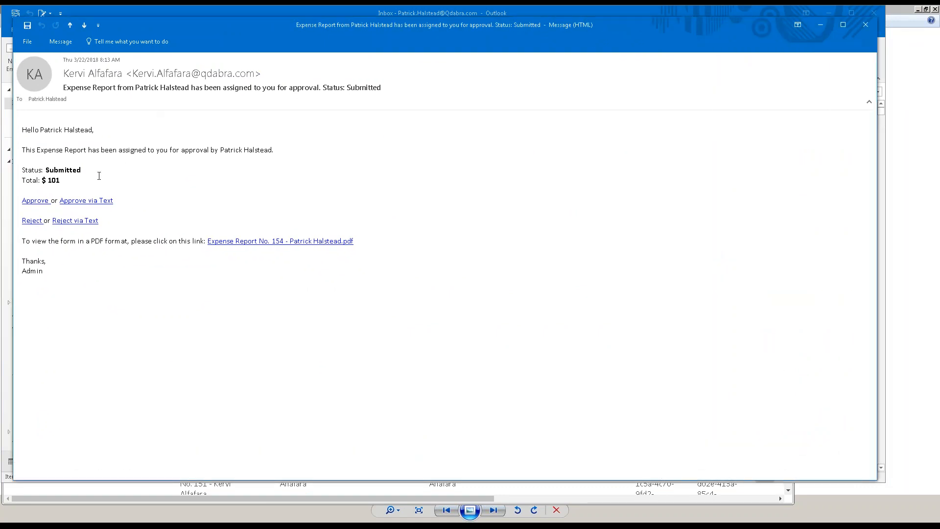
drag(67, 181, 31, 181)
click(93, 201)
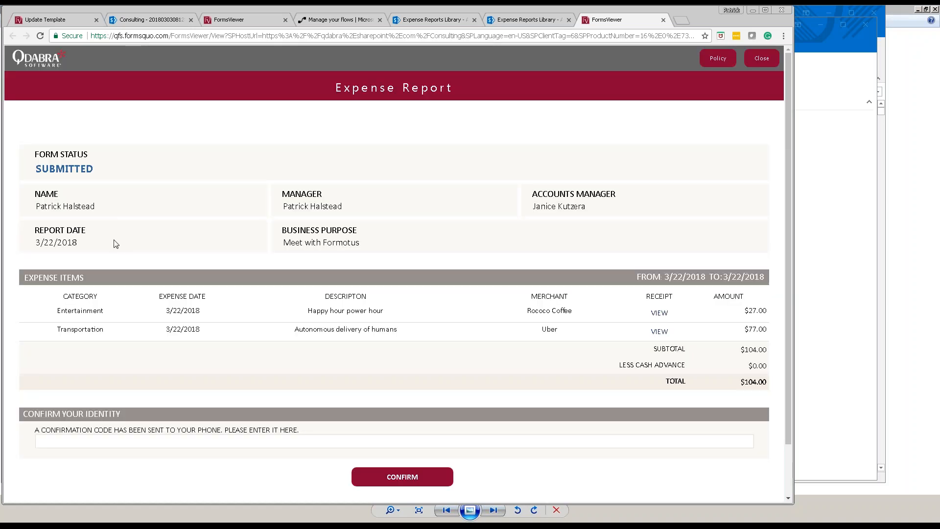
Review the $77.00 Transportation amount and the receipt views of the Transportation and Entertainment items, then return to the expense items.
click(179, 441)
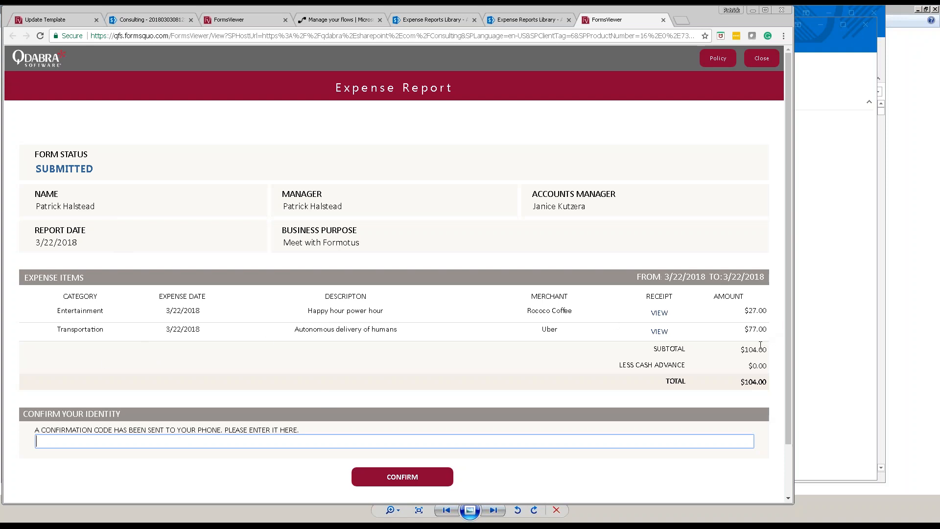
drag(743, 329, 771, 336)
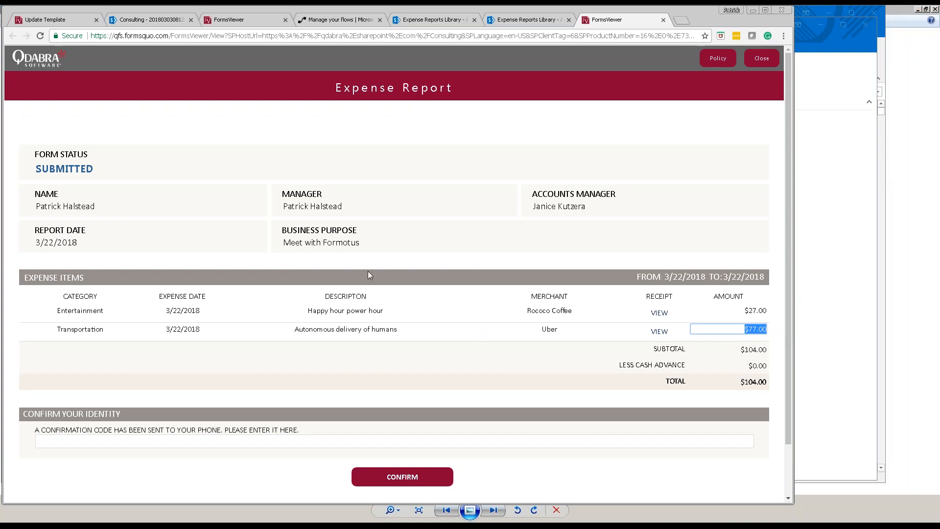
click(659, 332)
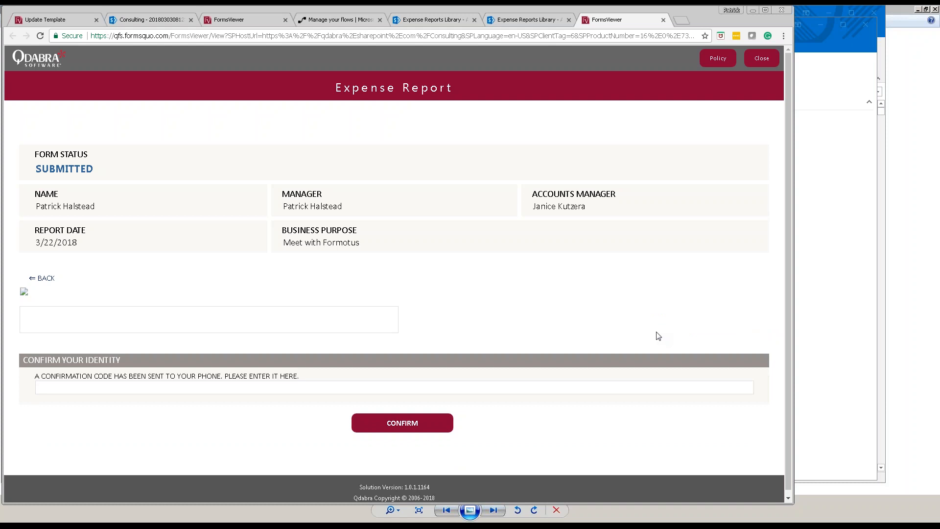
click(42, 278)
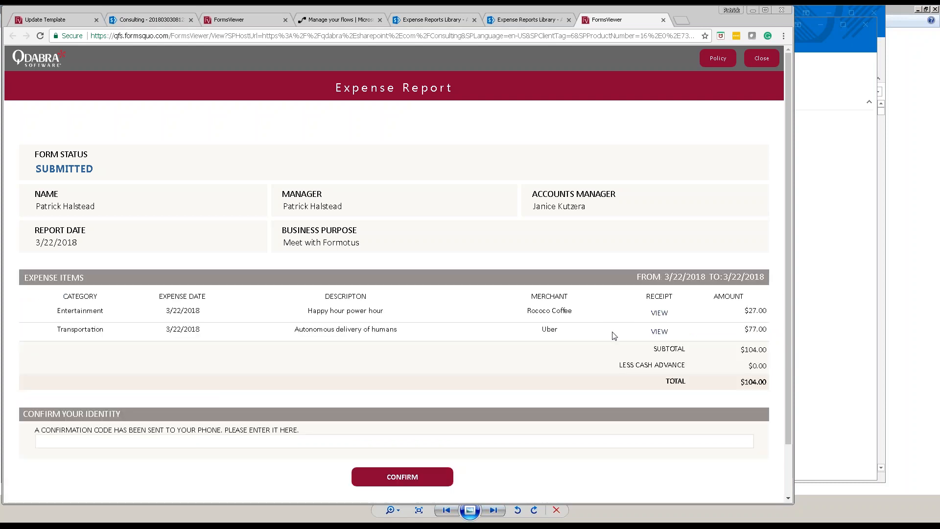
click(659, 313)
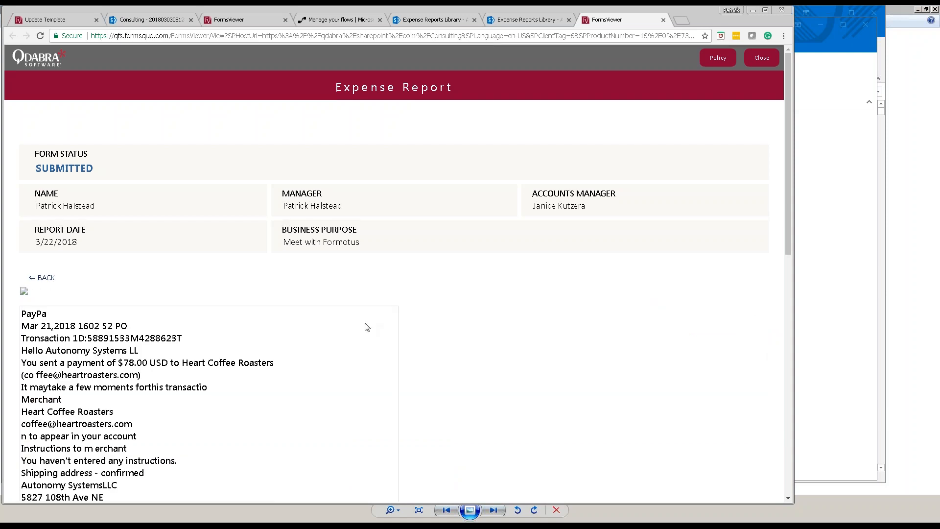
scroll(367, 327, down, 9)
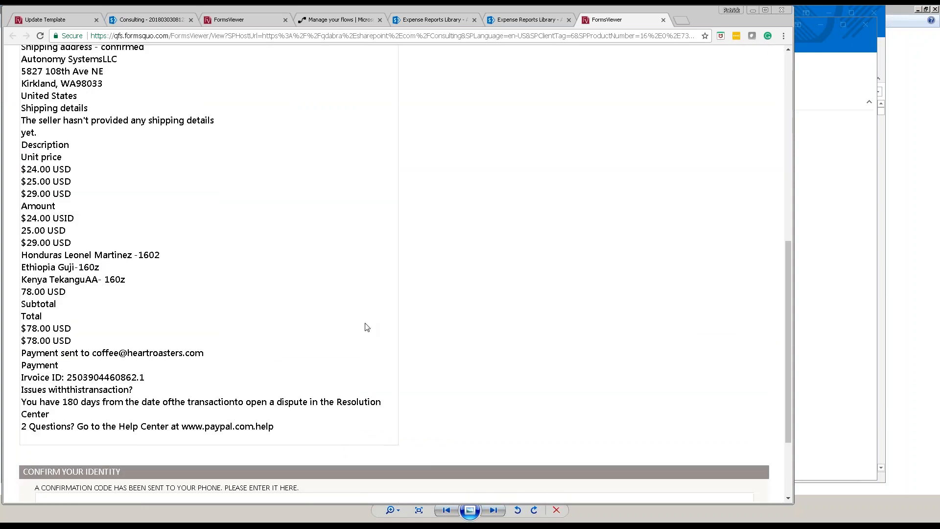
scroll(366, 325, up, 9)
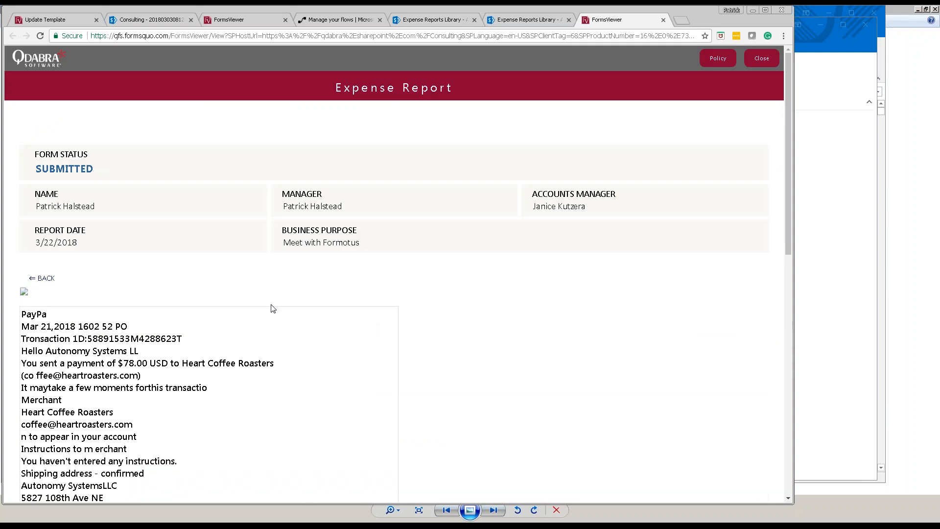
click(42, 280)
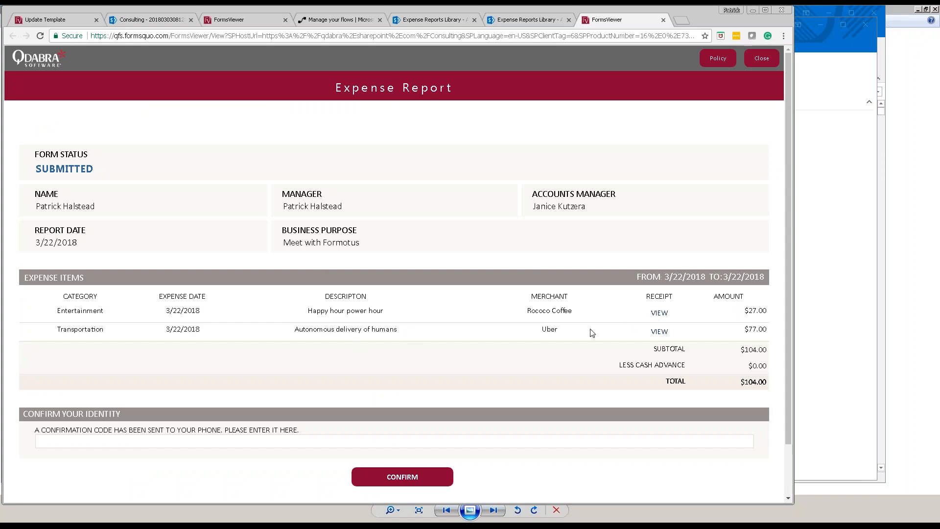
Approve the expense report by entering the confirmation code sent to the phone, correcting the code and confirming it.
click(165, 439)
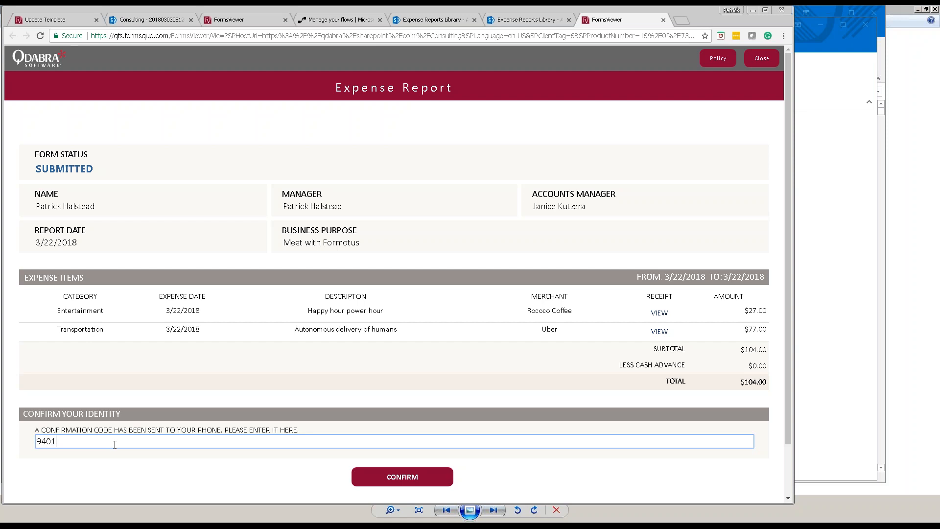
click(416, 472)
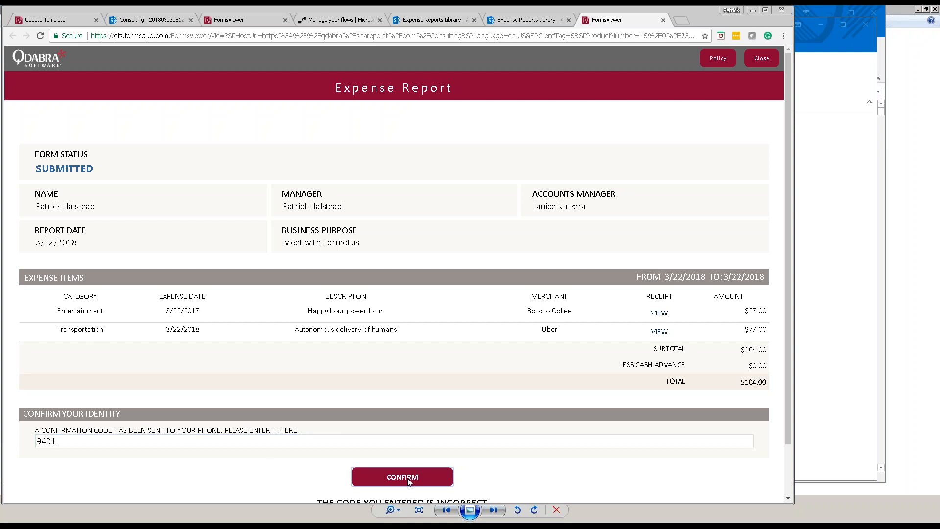
scroll(412, 475, down, 2)
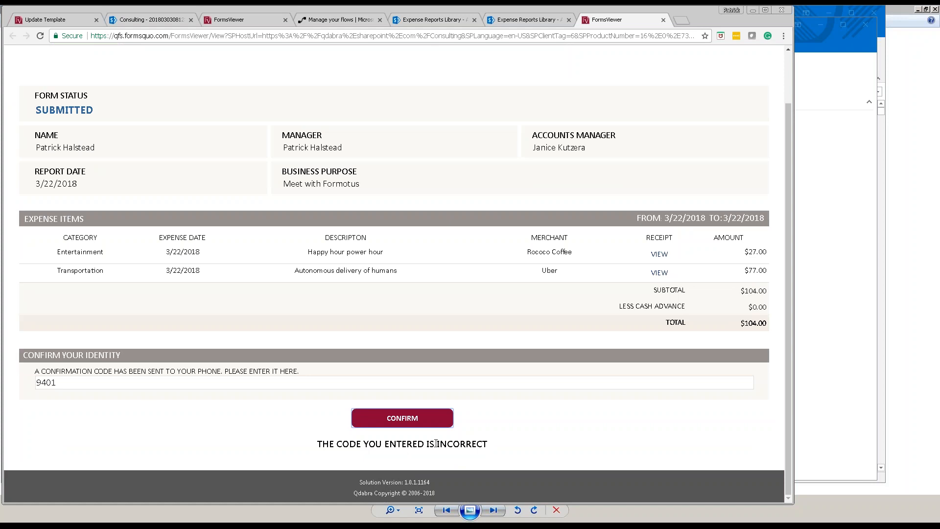
click(147, 382)
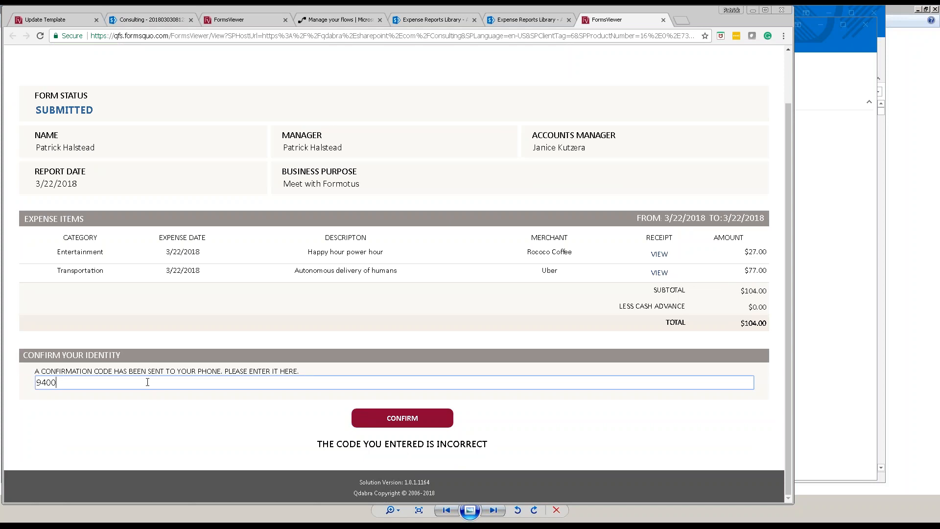
click(413, 417)
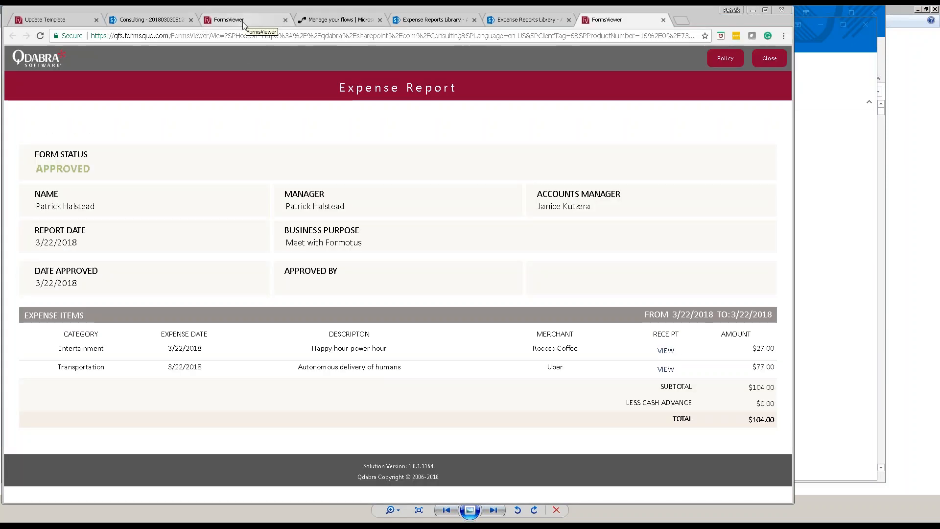
Close the old FormsViewer page that is still loading and open the Expense Report Dashboard form from the Internal template group.
click(237, 22)
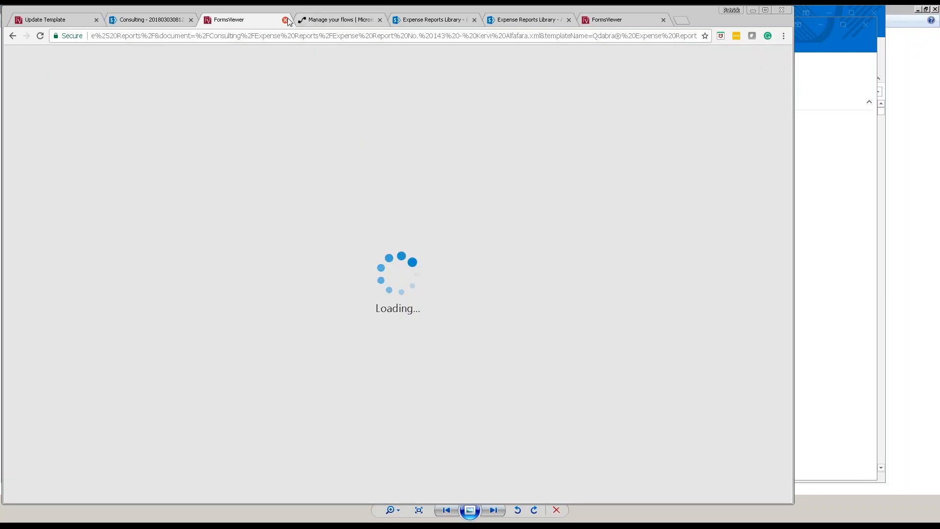
click(286, 20)
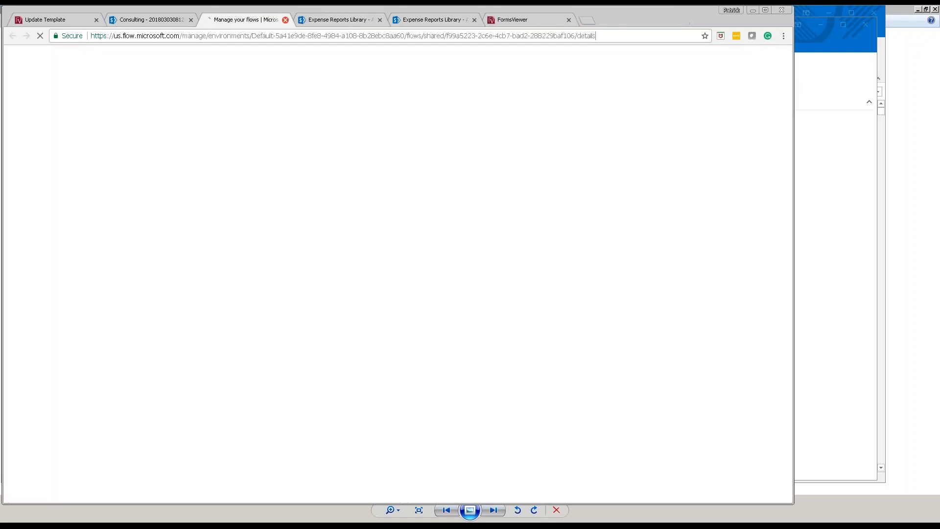
click(55, 20)
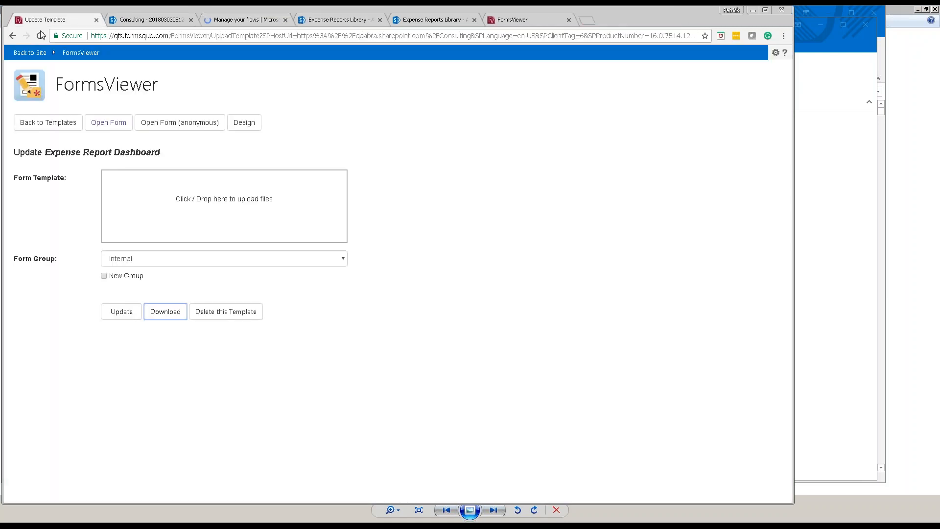
click(48, 122)
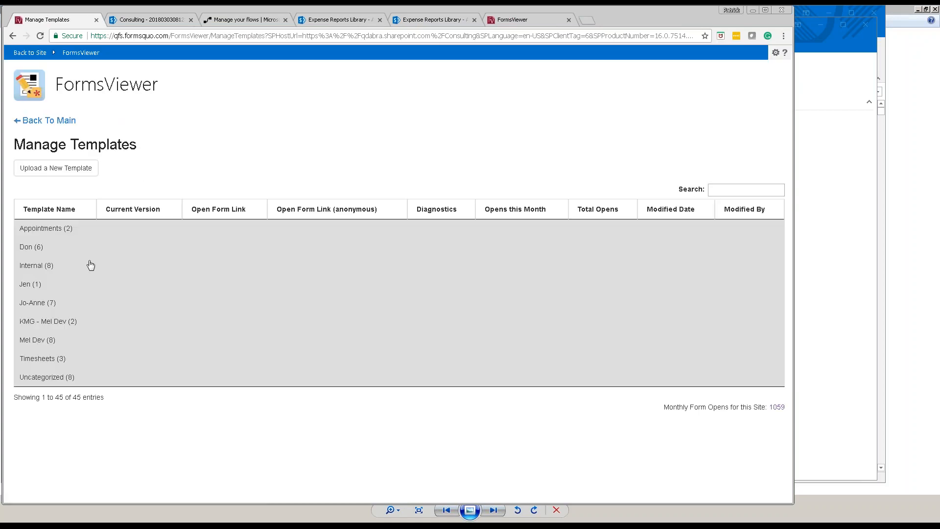
click(32, 266)
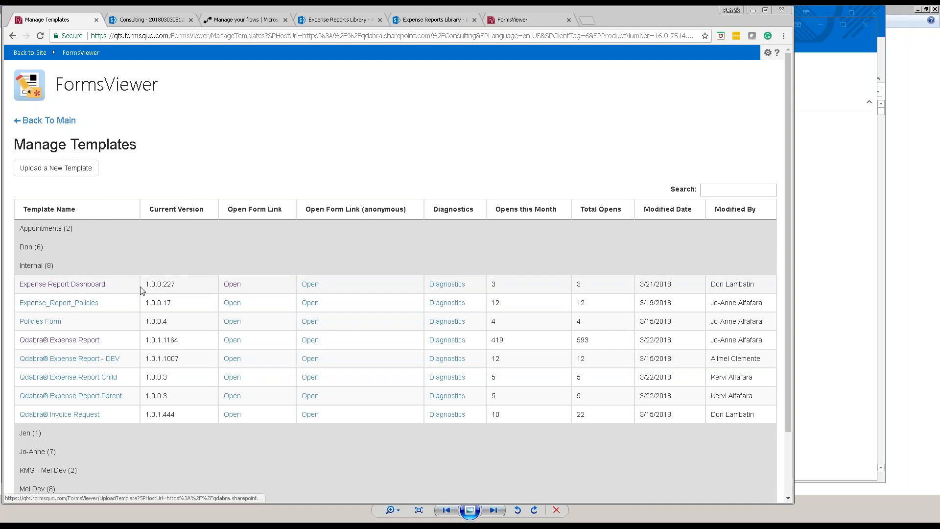
click(232, 284)
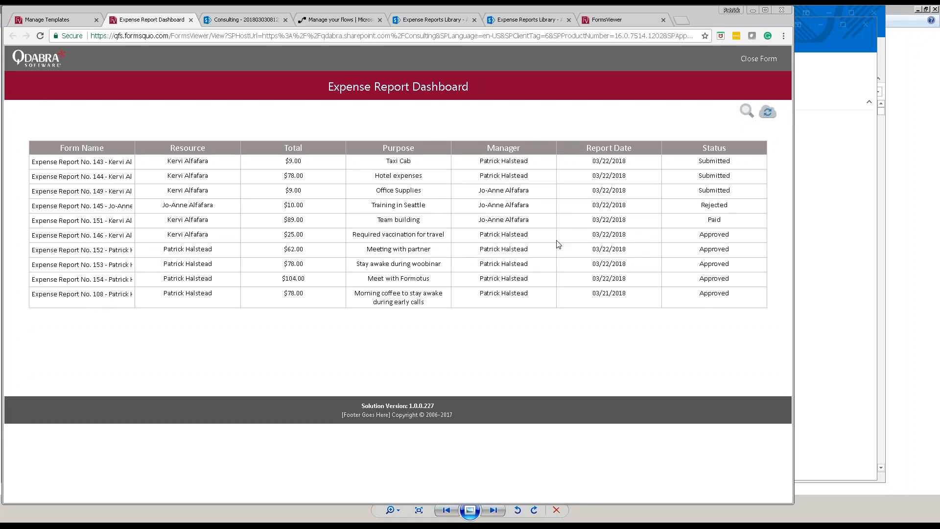
View the details and expense items of the 03/21/2018 report in the dashboard, then close the details.
click(101, 295)
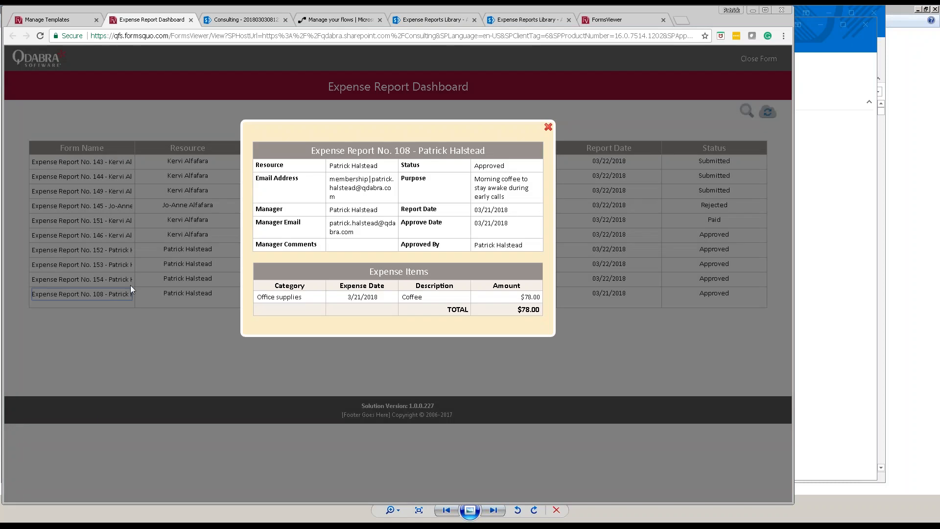
click(548, 128)
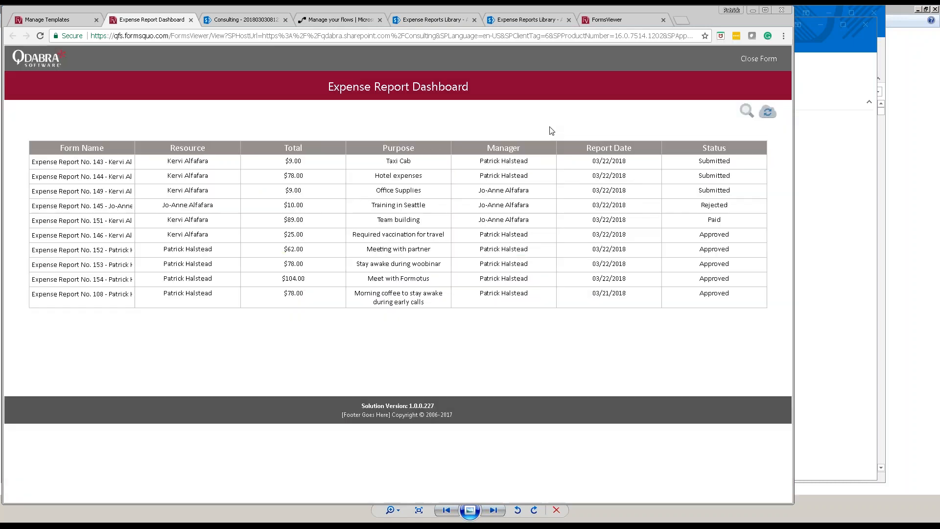
Filter the dashboard's expense reports by the approving manager's own name as Resource and close the filter dialog.
click(745, 115)
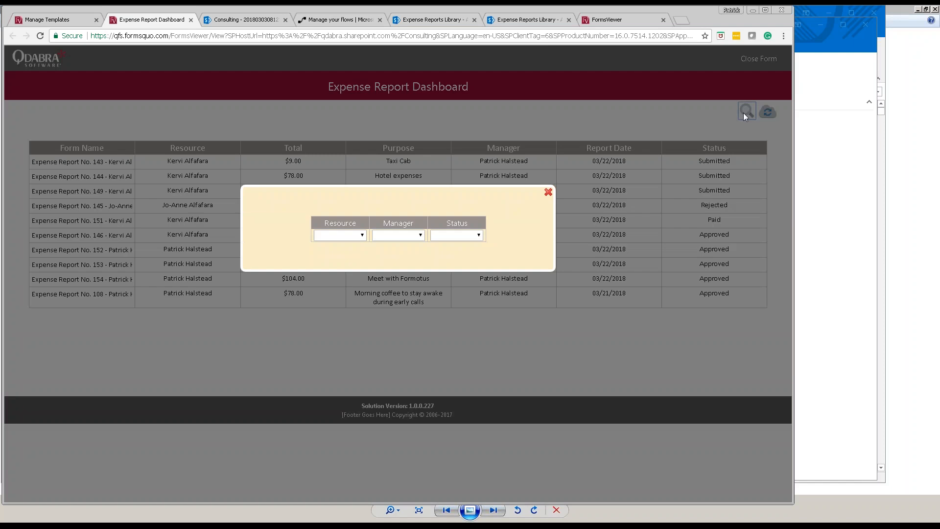
click(362, 236)
click(349, 381)
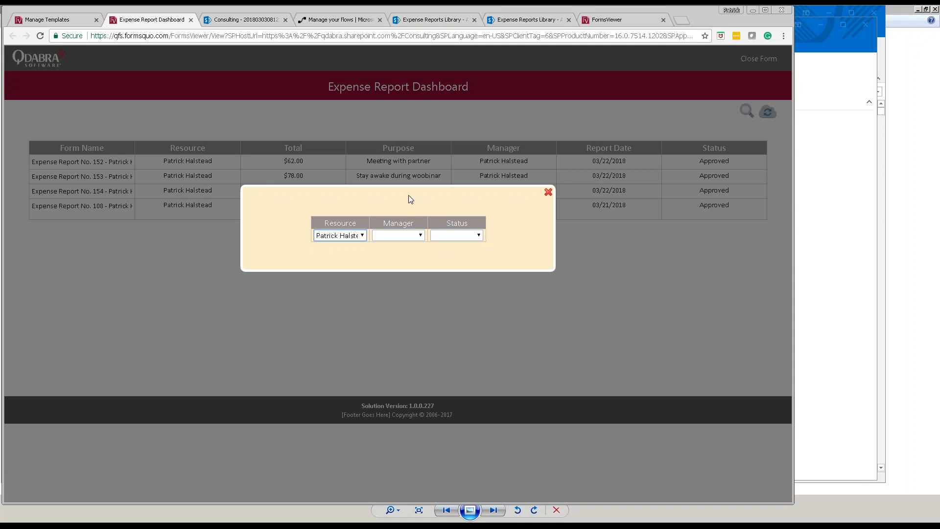
drag(408, 195, 408, 196)
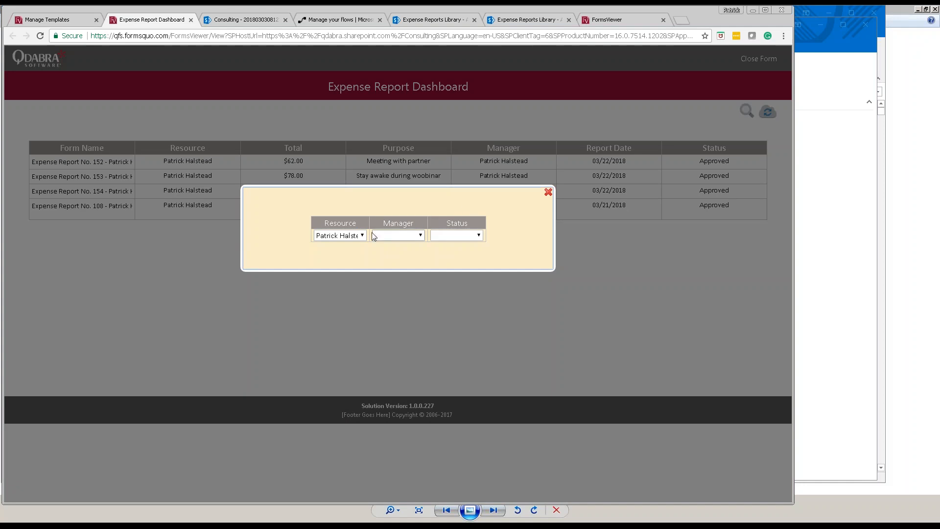
click(547, 194)
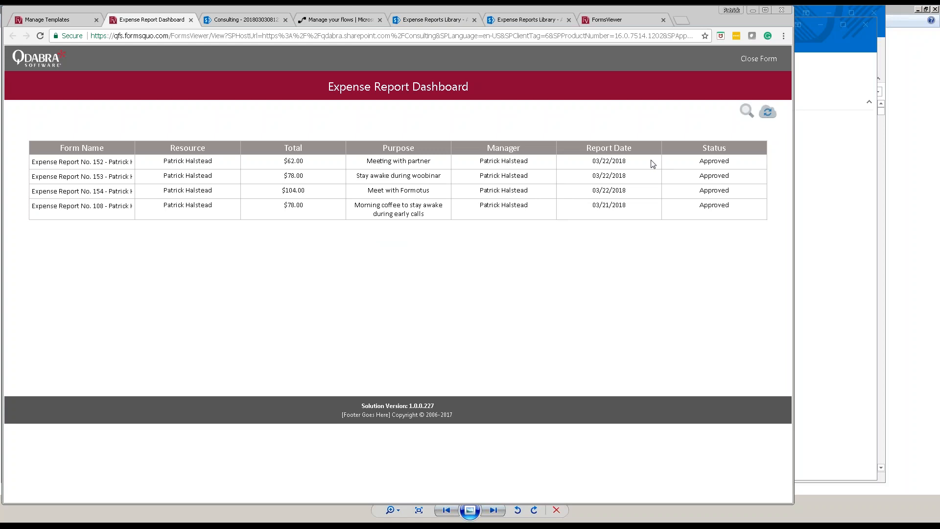
View and close the details of the "Stay awake during woobinar" report, and check the demo outline in the PowerPoint slide show.
click(95, 177)
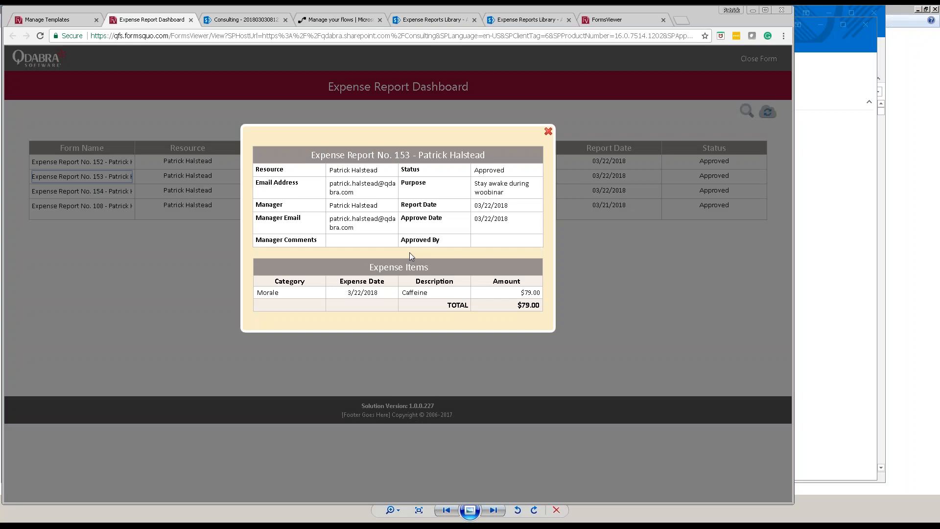
click(549, 131)
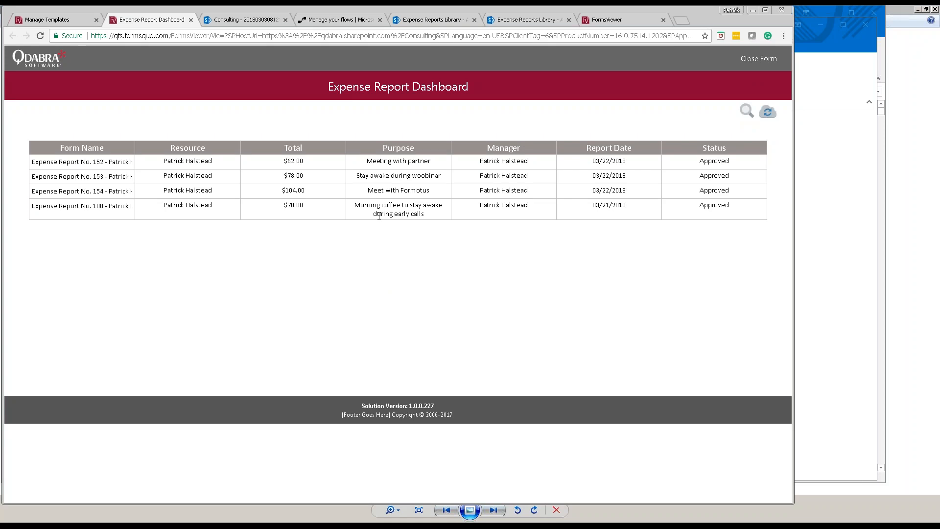
key(alt+Tab)
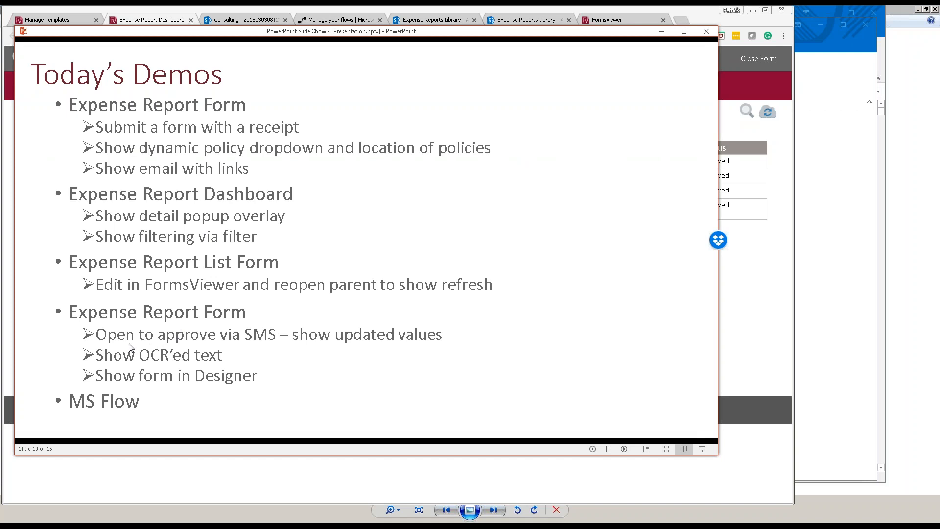
key(alt+Tab)
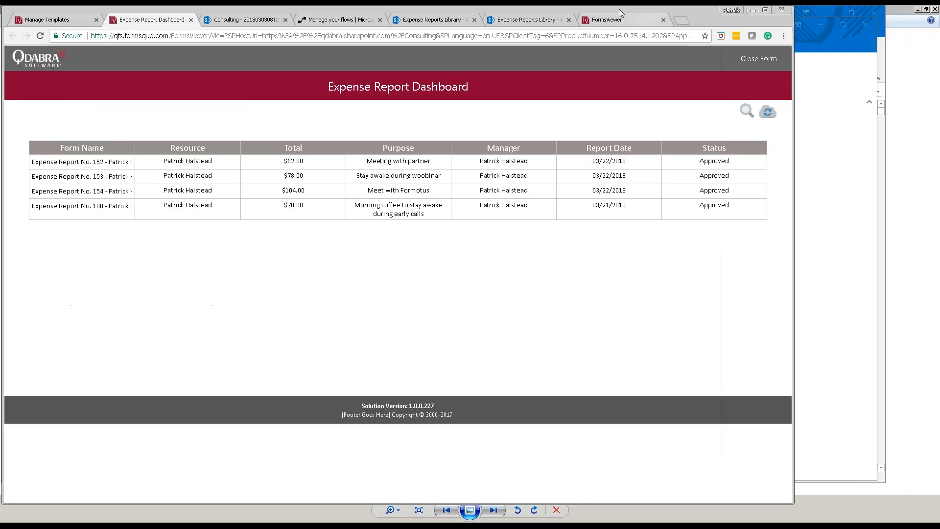
Switch to Microsoft Flow and open the Expense Report Notifications flow in the editor.
click(337, 26)
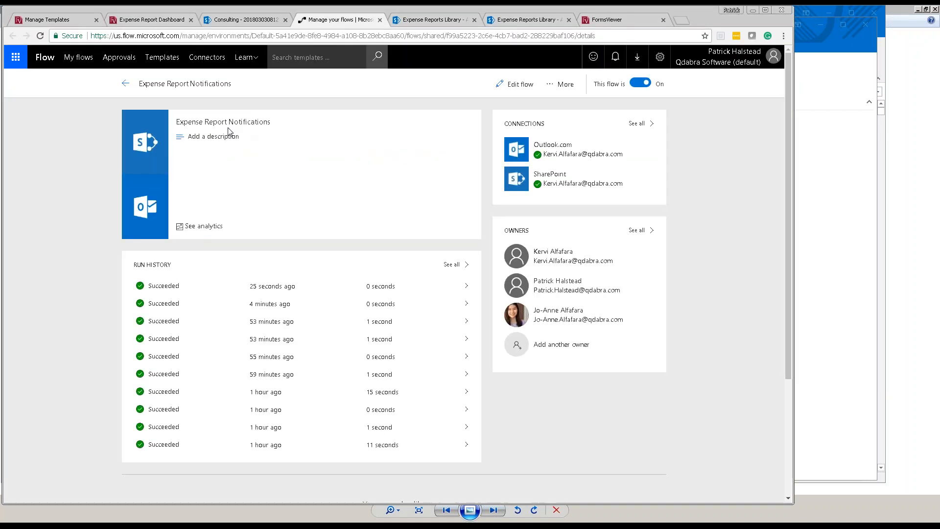
click(529, 86)
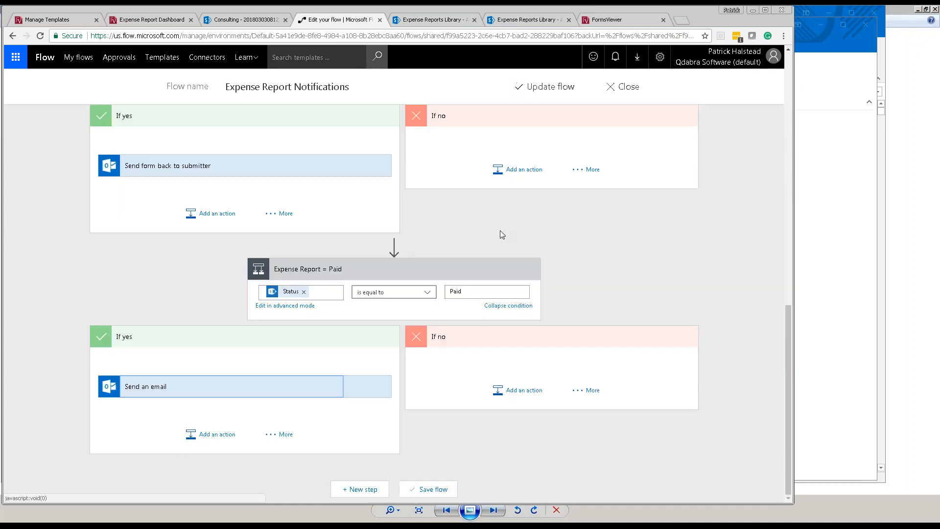
scroll(500, 230, up, 10)
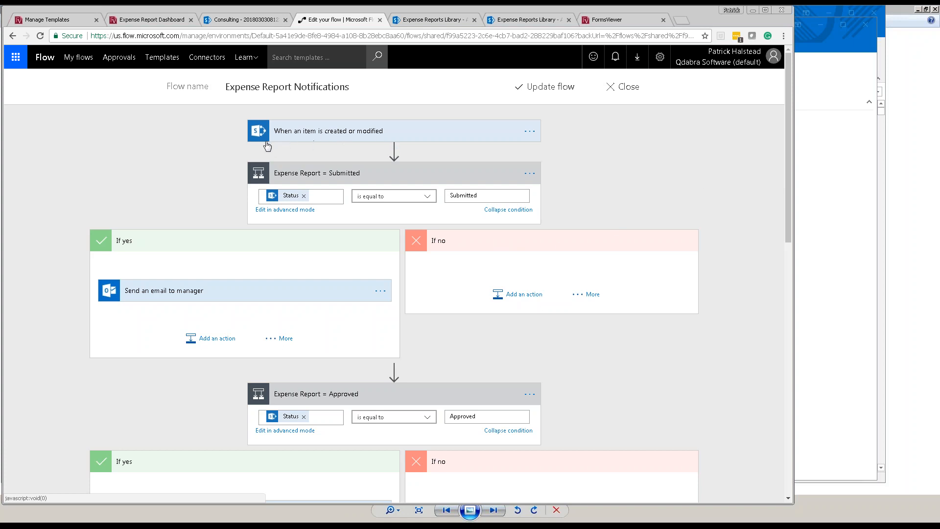
Examine the flow's Submitted, Approved, Rejected and Paid status conditions and the email actions in their yes branches.
scroll(388, 237, down, 3)
scroll(388, 237, down, 2)
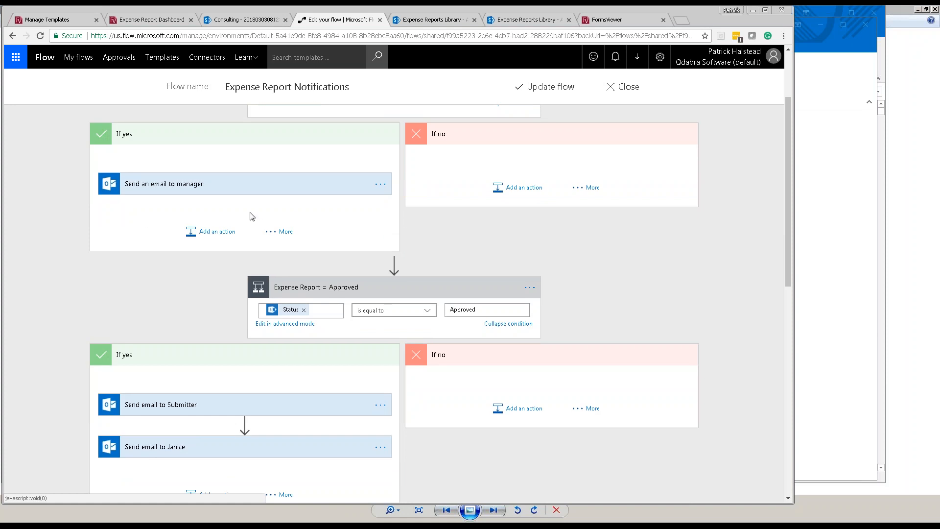
scroll(259, 216, down, 2)
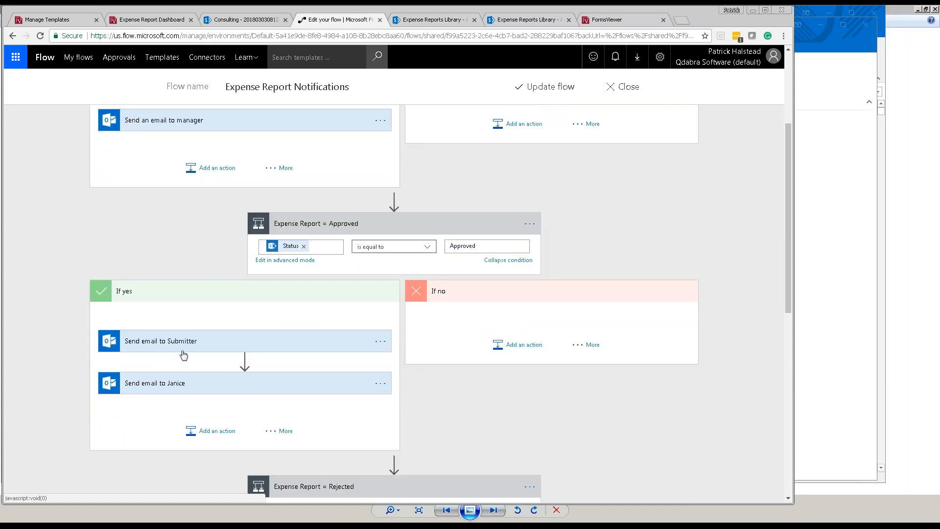
scroll(189, 371, down, 1)
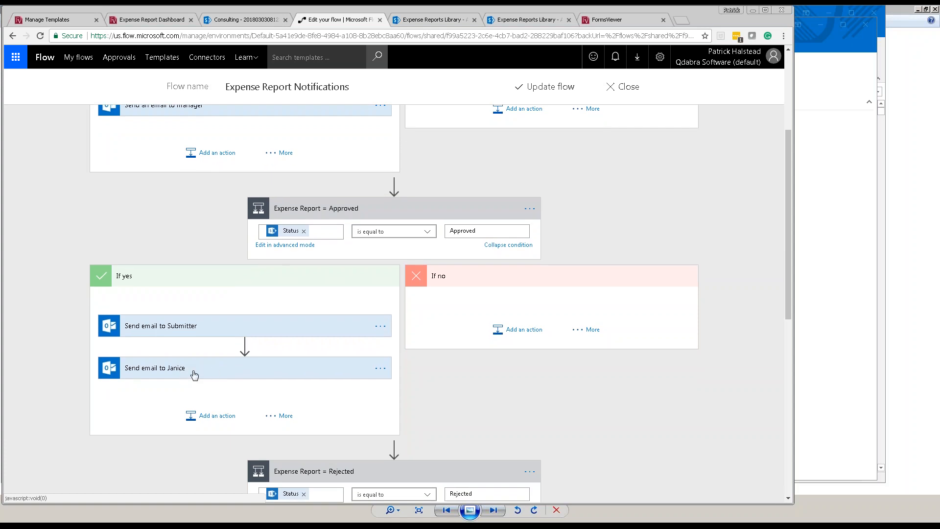
scroll(194, 376, down, 3)
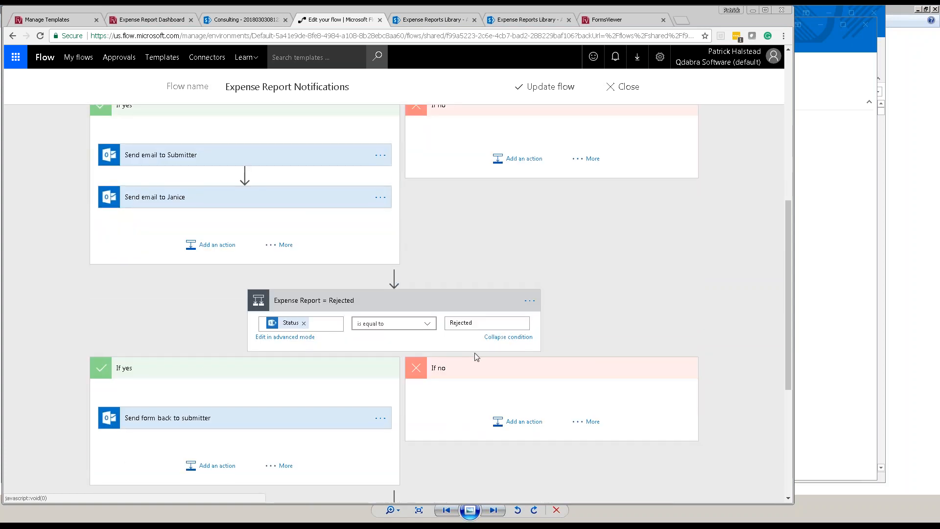
scroll(241, 376, down, 2)
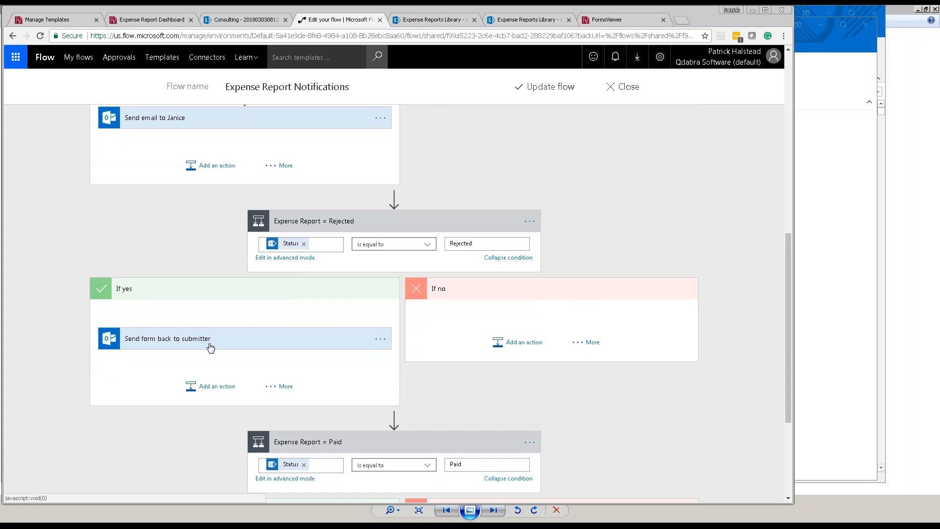
scroll(211, 348, down, 1)
scroll(211, 348, down, 2)
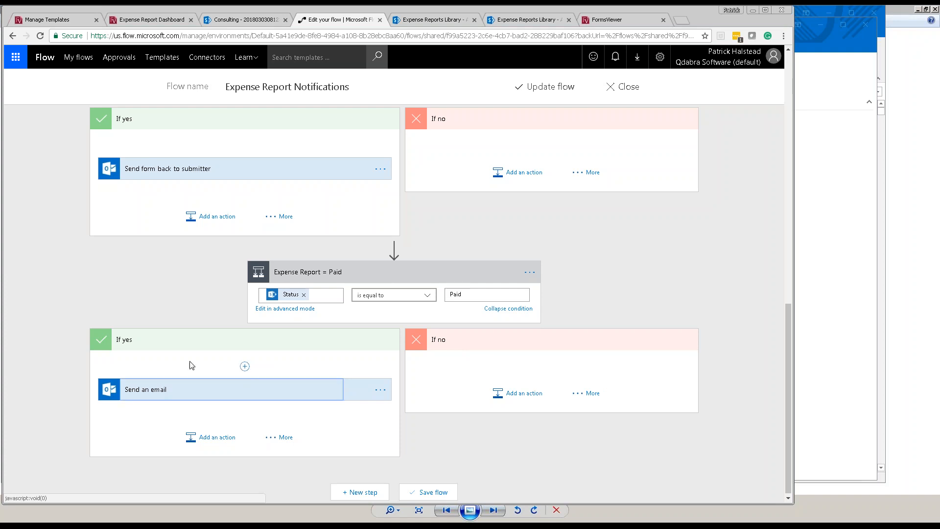
Expand the Send an email to manager action under the Submitted condition and examine its recipient, subject and body links.
scroll(191, 365, up, 3)
scroll(191, 366, up, 7)
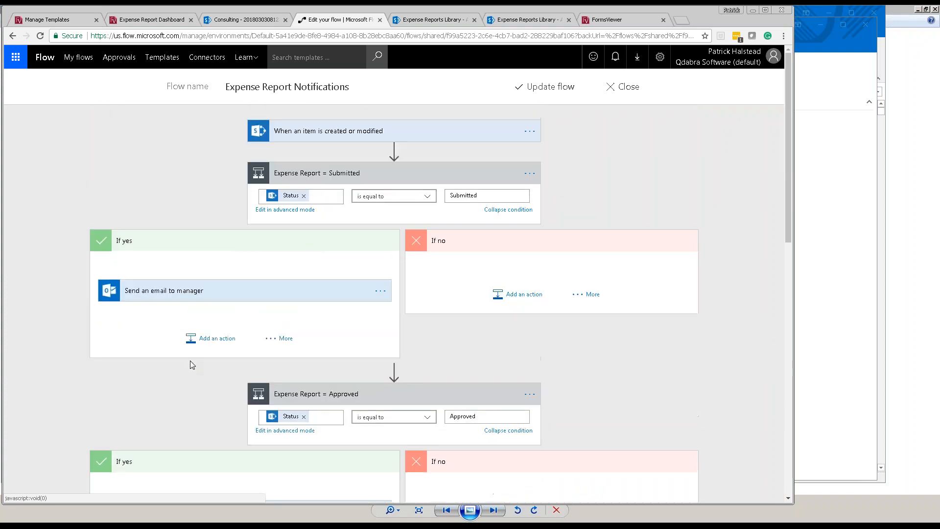
click(185, 294)
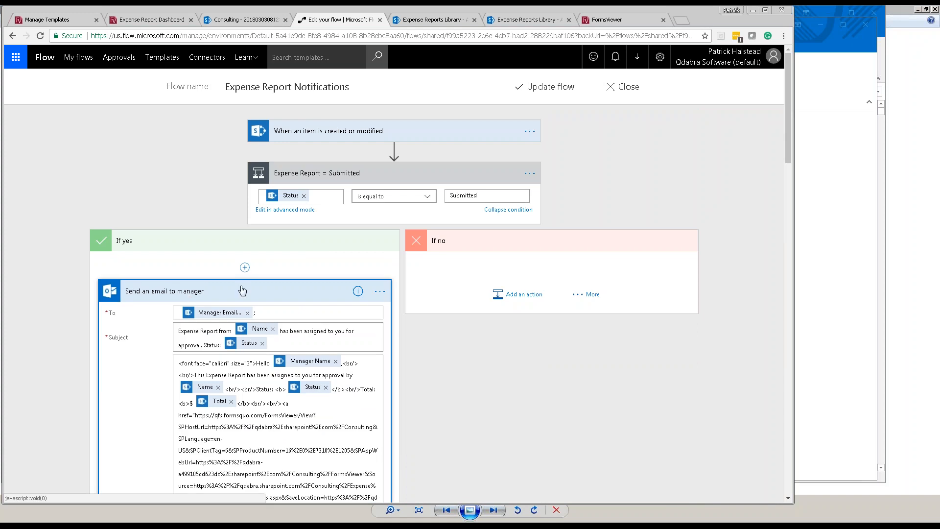
scroll(240, 292, down, 2)
scroll(240, 292, down, 2)
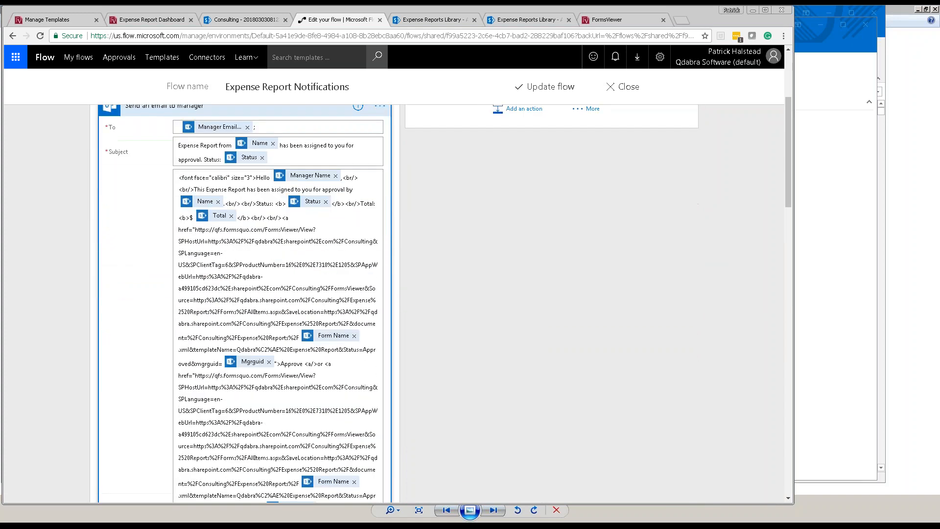
scroll(239, 292, down, 1)
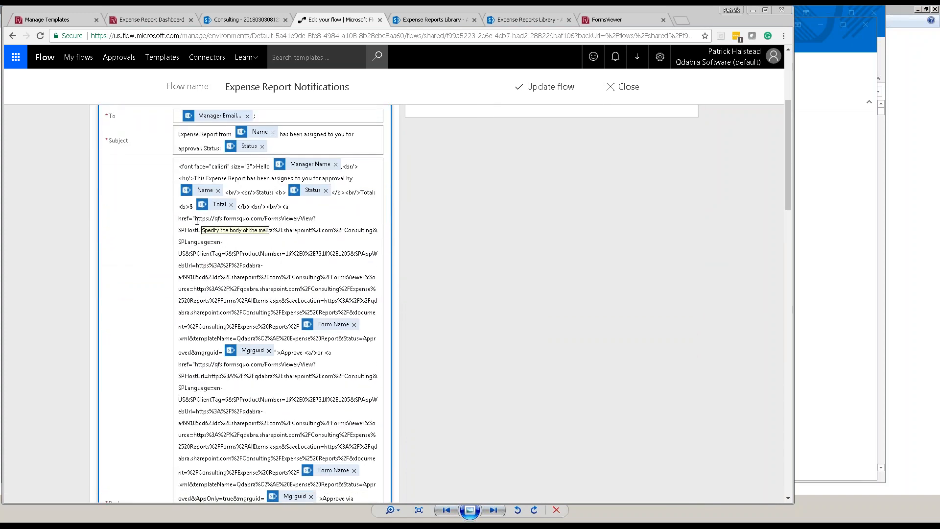
drag(195, 219, 252, 309)
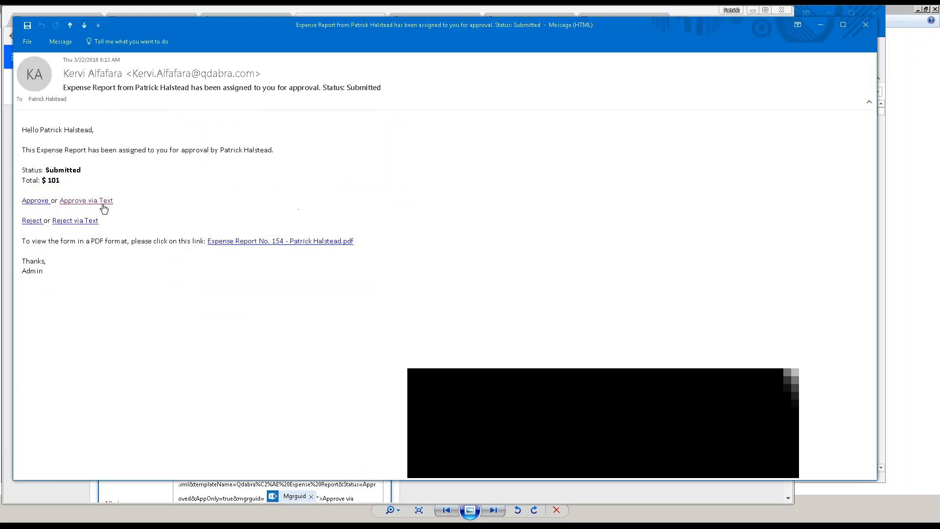
In the approval email in Outlook, point out the Approve via Text link, and view and close the linked PDF of the report.
mouse_move(98, 208)
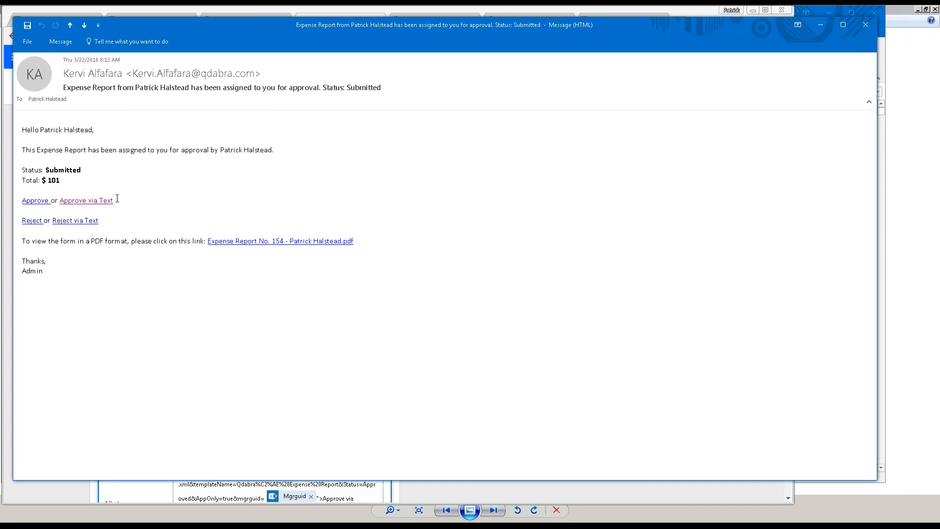
drag(113, 200, 59, 200)
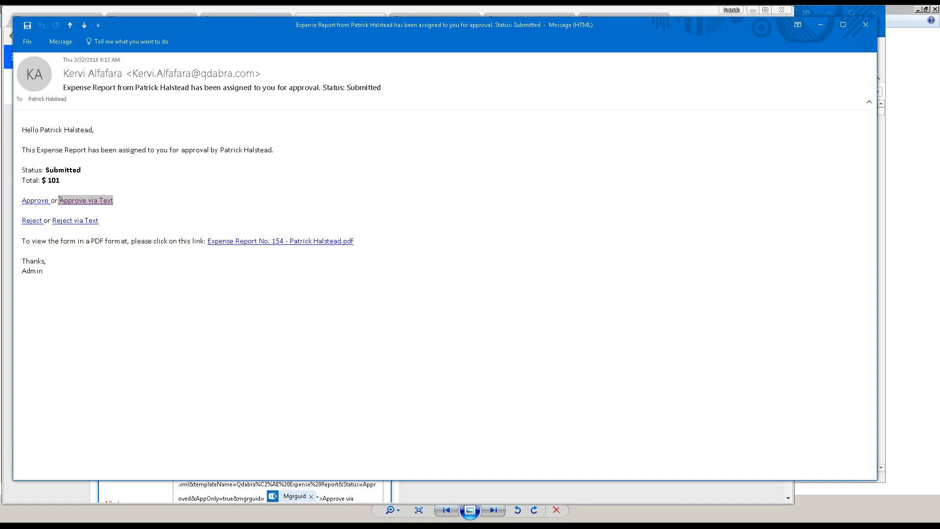
click(170, 209)
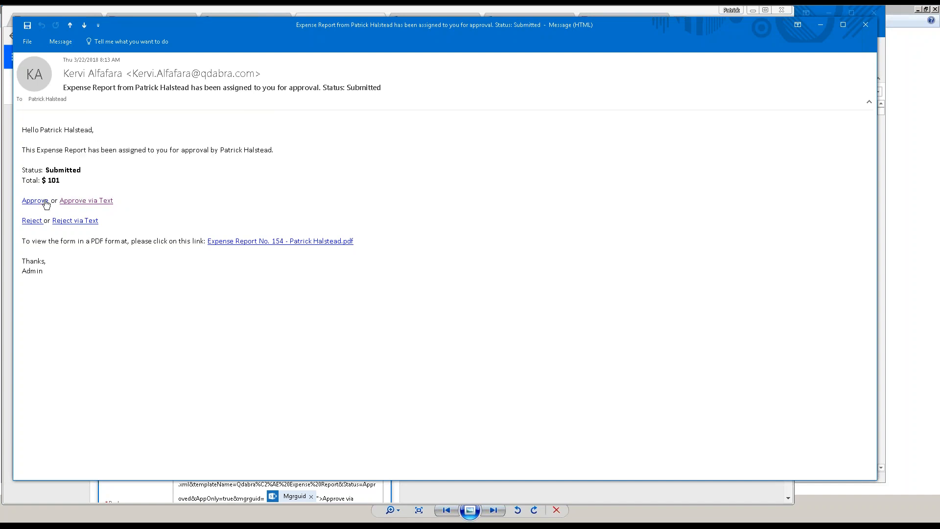
click(252, 242)
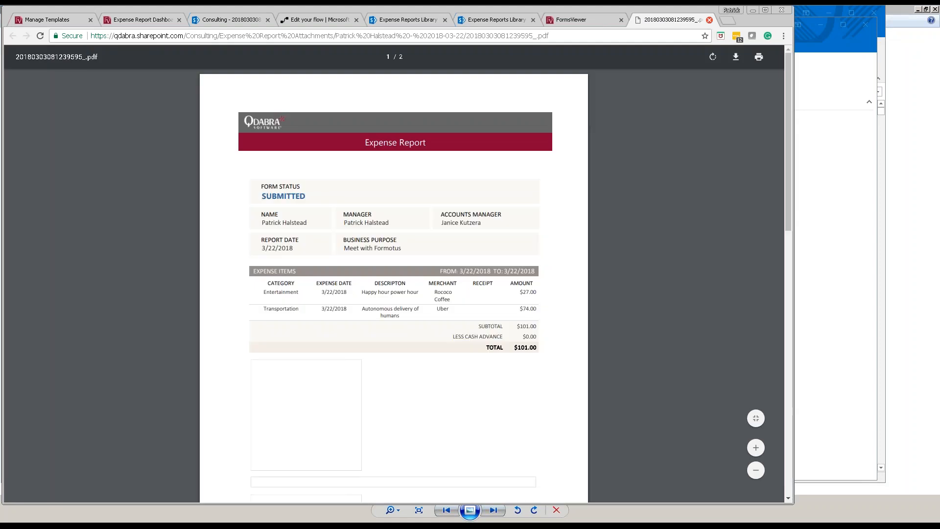
click(709, 19)
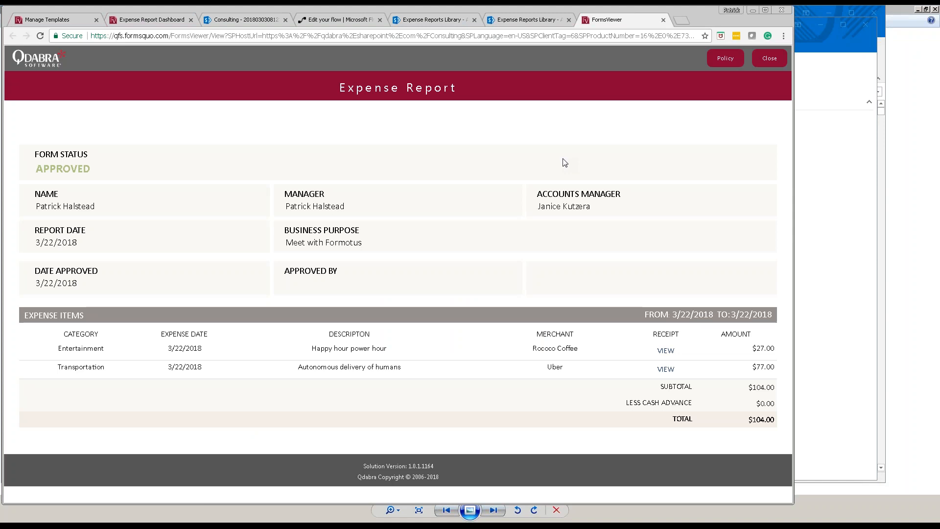
Switch to the Expense Report form design in InfoPath, passing the receipt image and the dashboard form design.
key(alt+Tab)
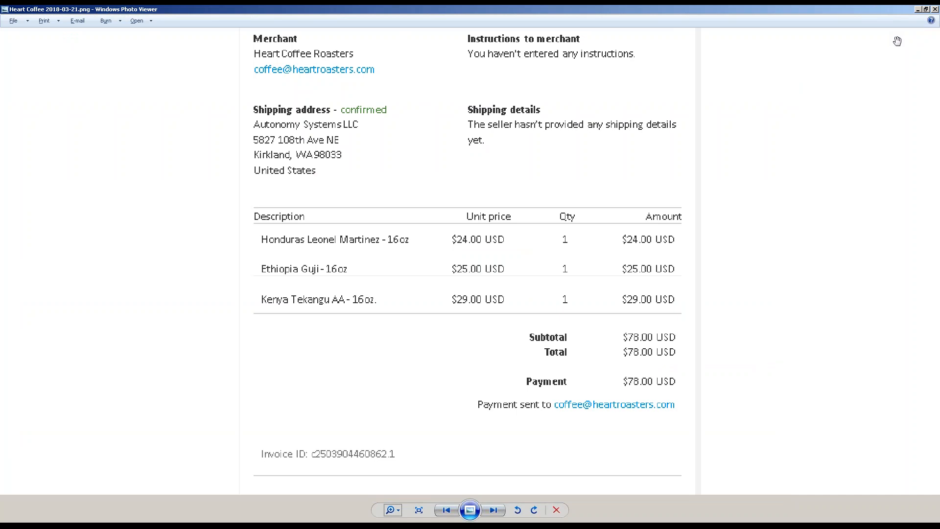
key(alt+Tab)
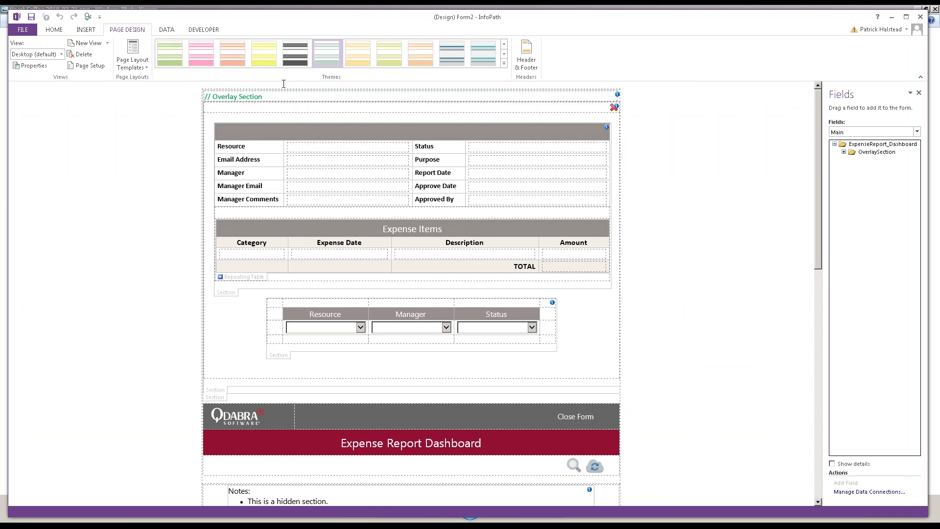
key(alt+Tab)
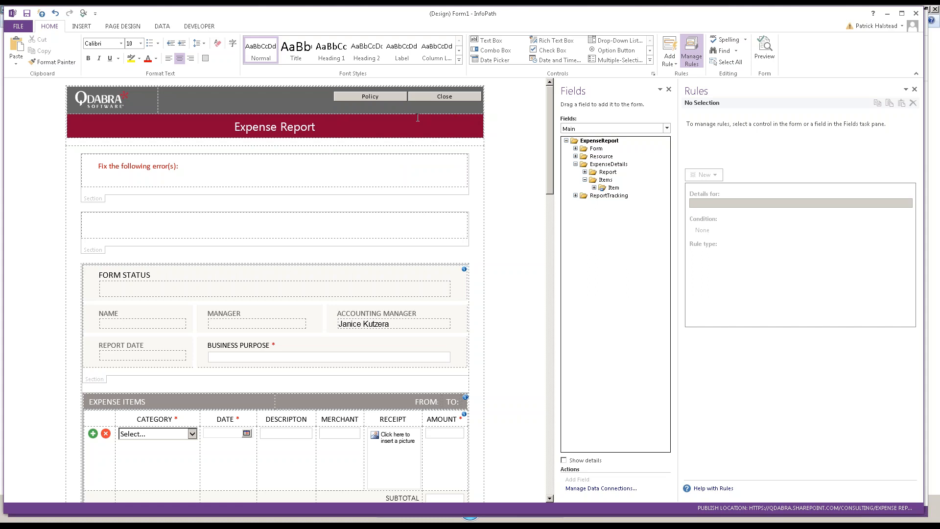
Select the form's Submit button and examine the condition and actions of its Submit rule.
drag(553, 122, 554, 245)
click(216, 108)
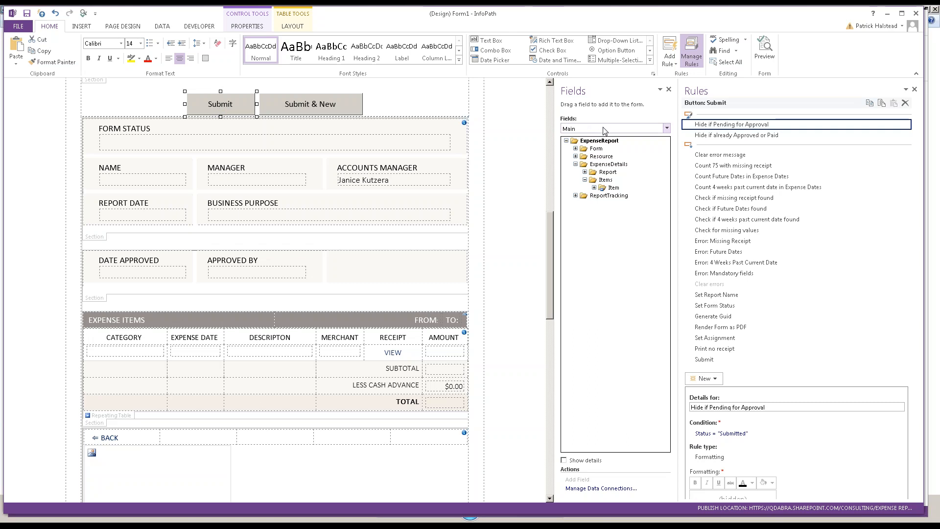
click(724, 361)
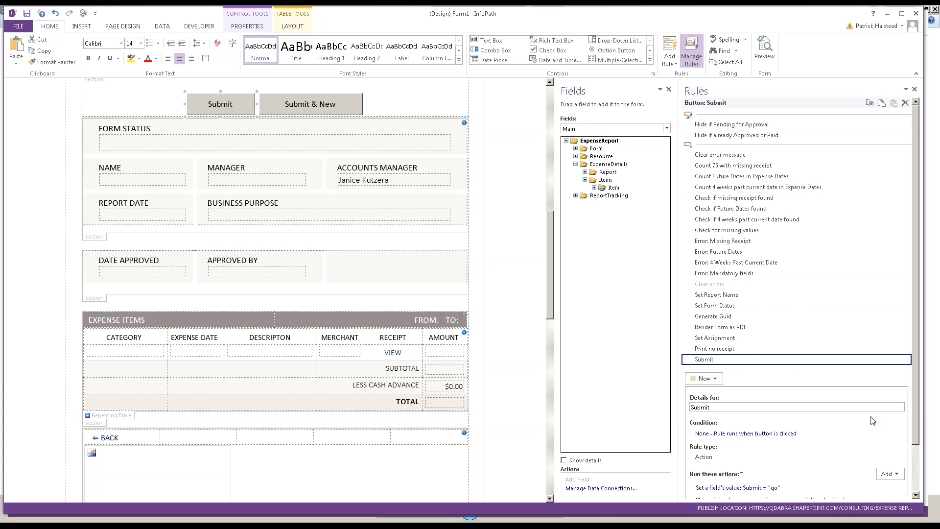
click(917, 458)
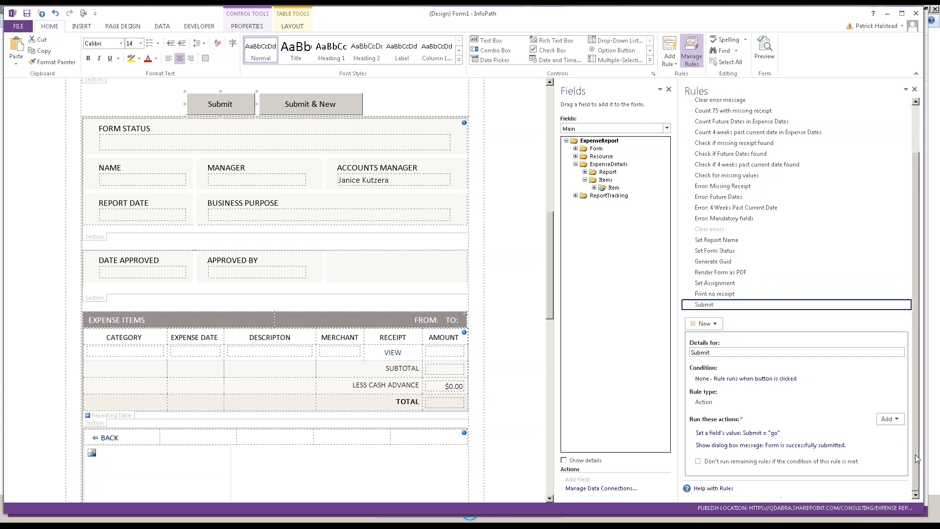
Show the FormLogic secondary data source, expand Actions, and view the Process OCR rule of the Submit field and the form's expense items table.
click(591, 129)
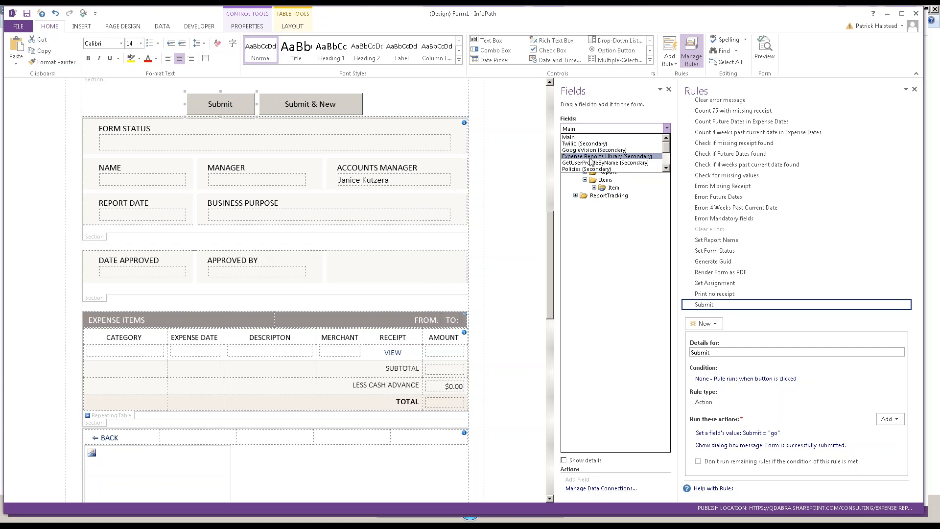
scroll(668, 156, down, 2)
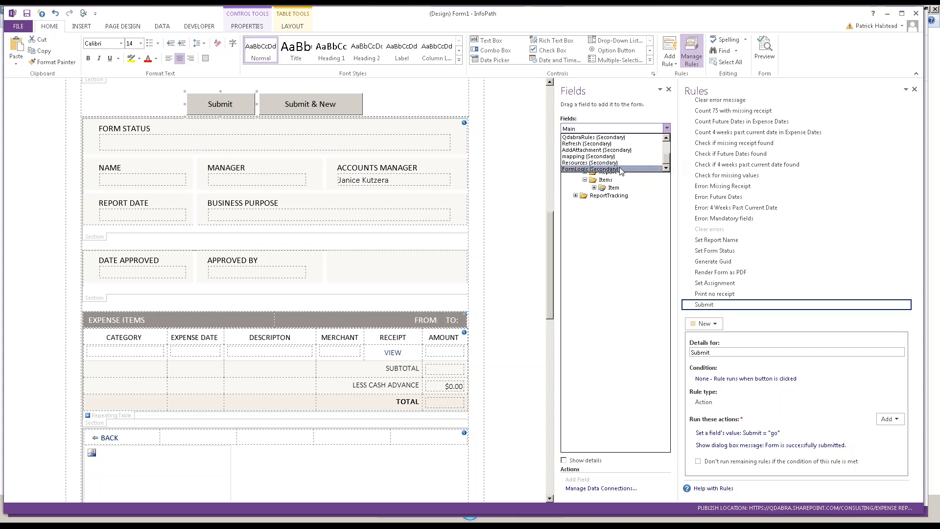
click(603, 168)
click(577, 179)
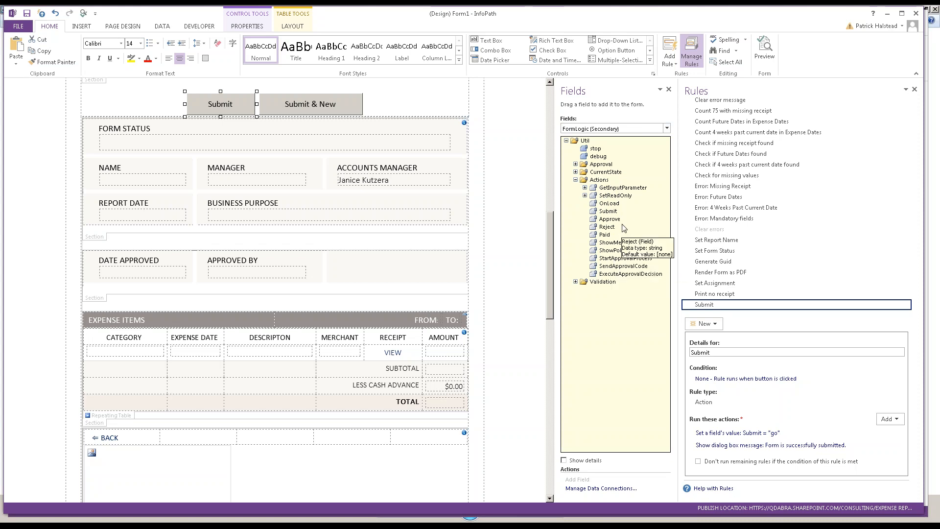
click(608, 211)
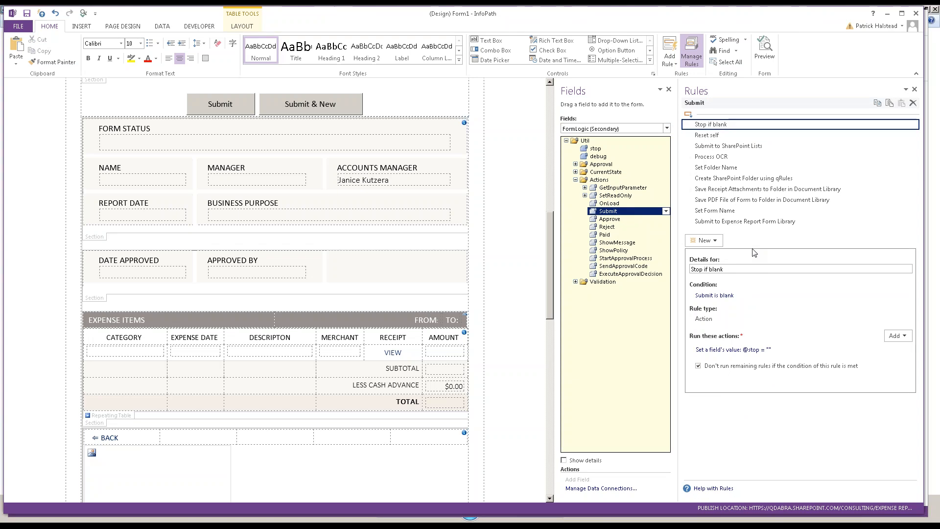
click(730, 162)
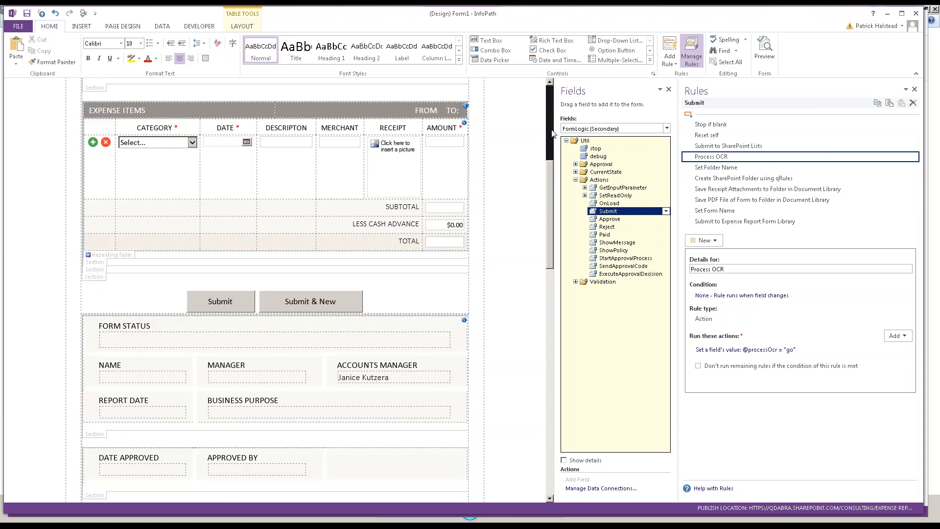
scroll(386, 321, up, 5)
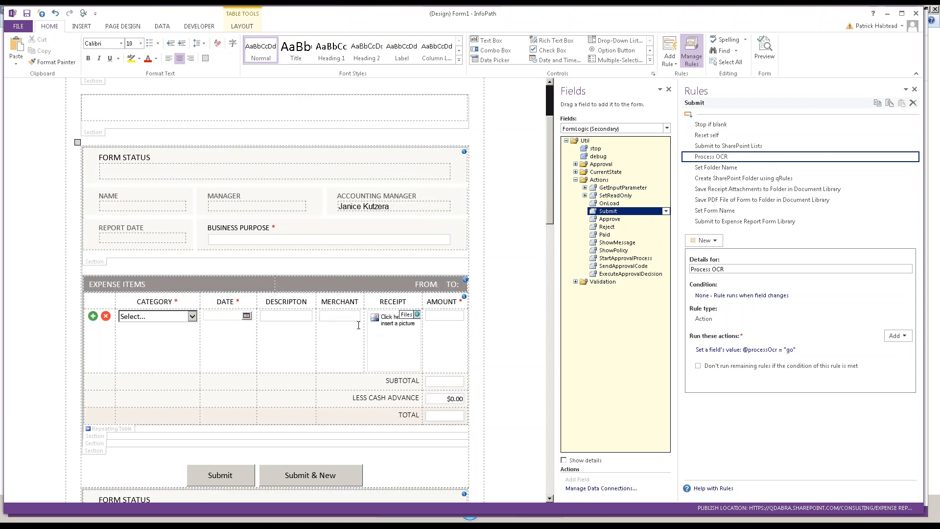
Select the receipt picture control, expand its Files field, and view the Process image rule of the processOcr attribute.
click(385, 322)
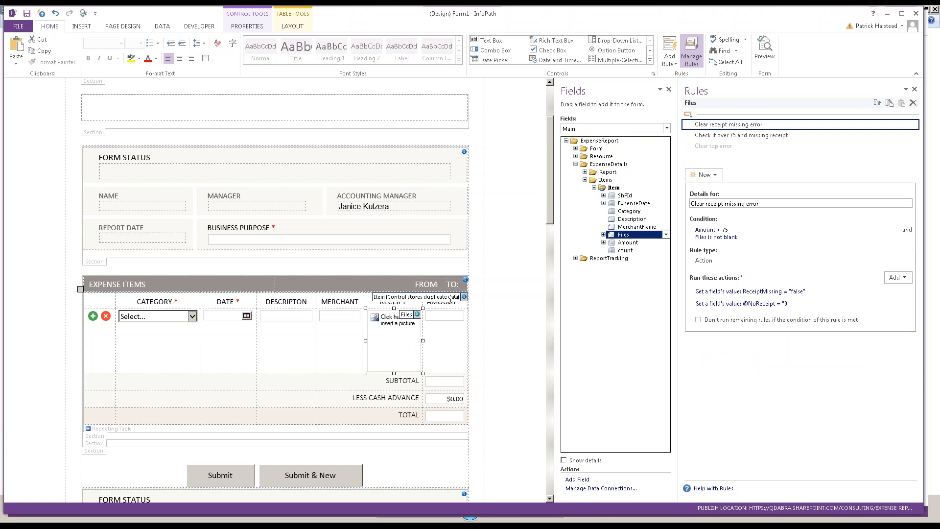
click(603, 235)
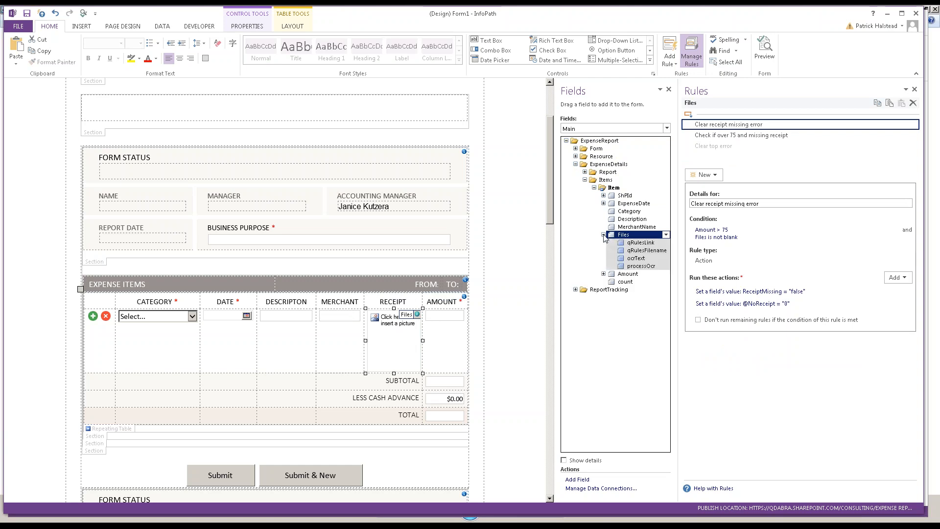
click(639, 266)
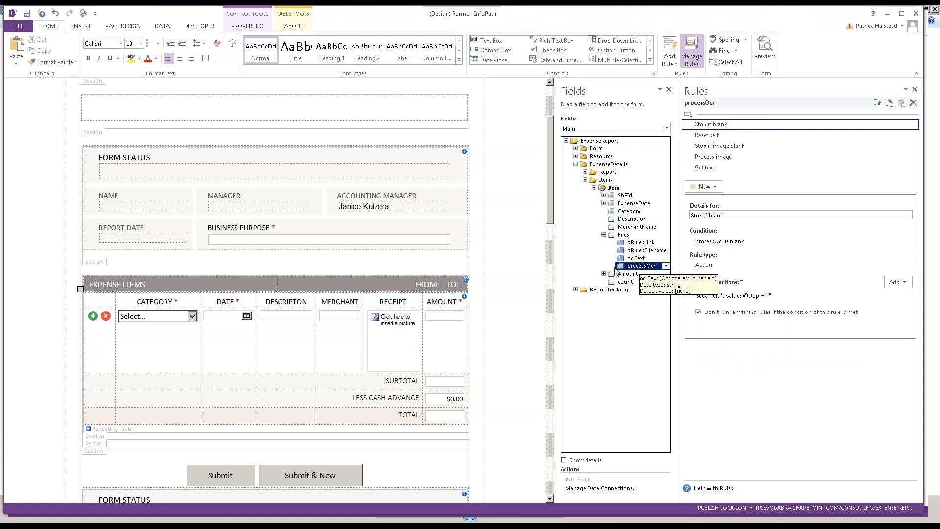
click(727, 162)
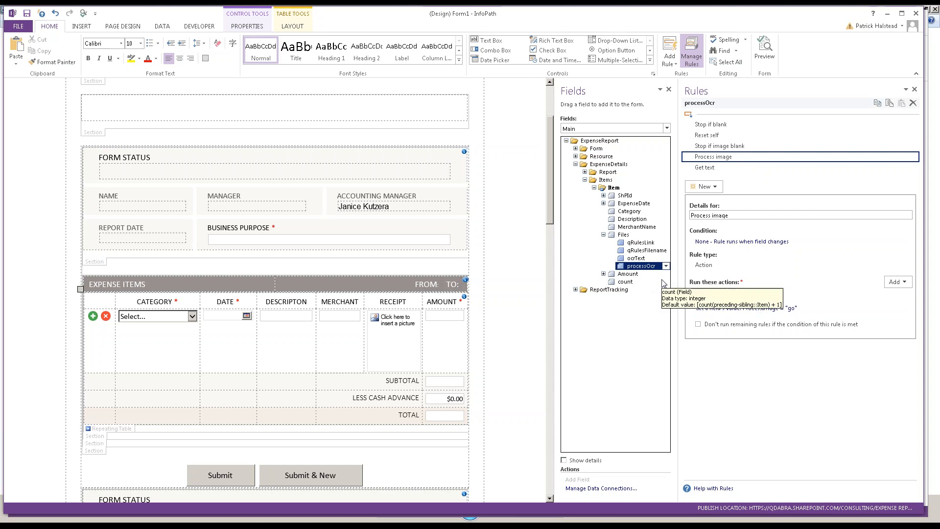
Show the GoogleVision secondary data source, expand Actions, and select the ProcessImage field to view its rules.
click(615, 129)
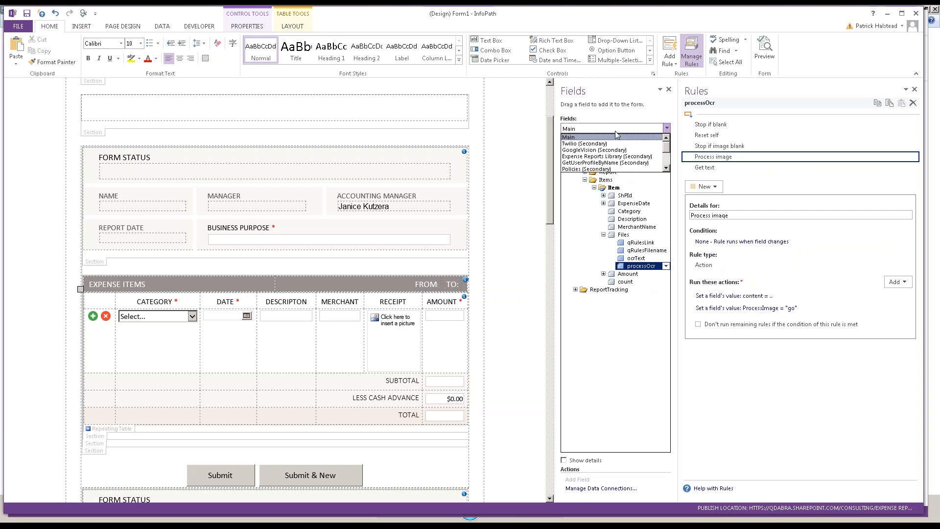
click(605, 150)
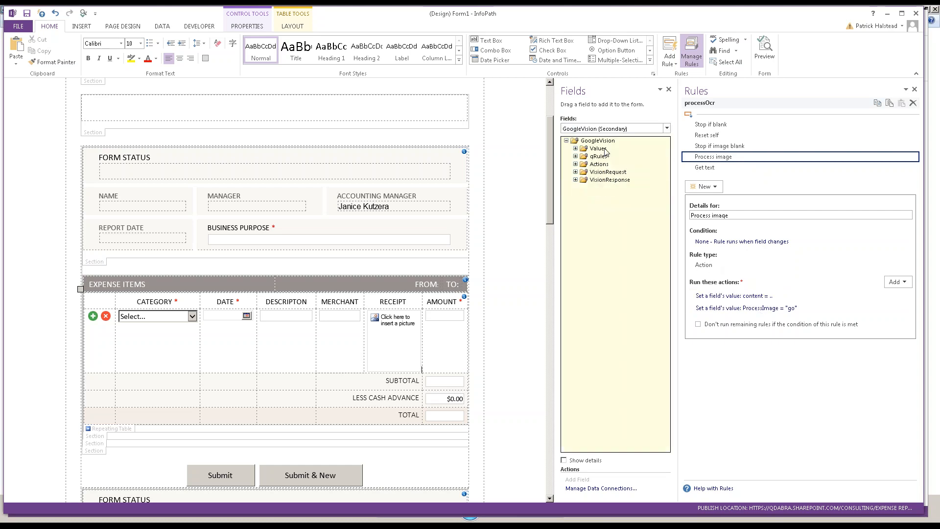
click(575, 164)
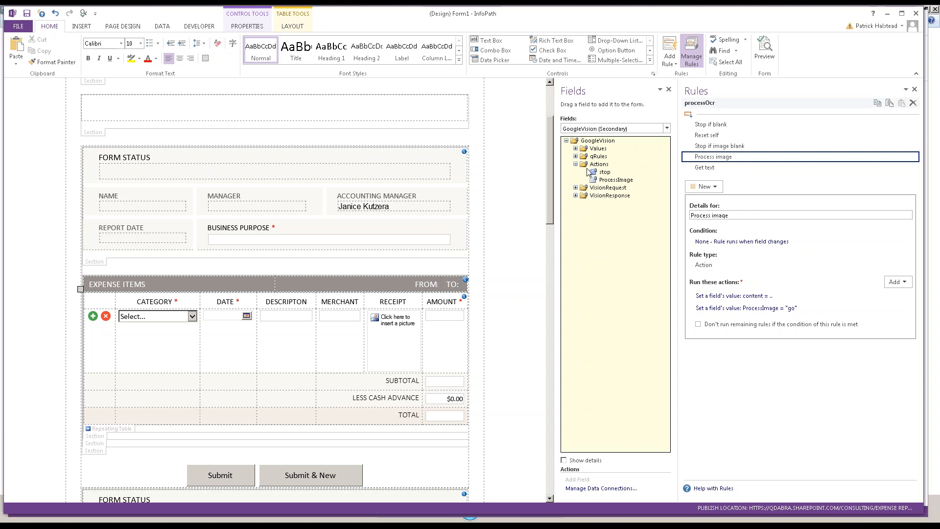
click(610, 180)
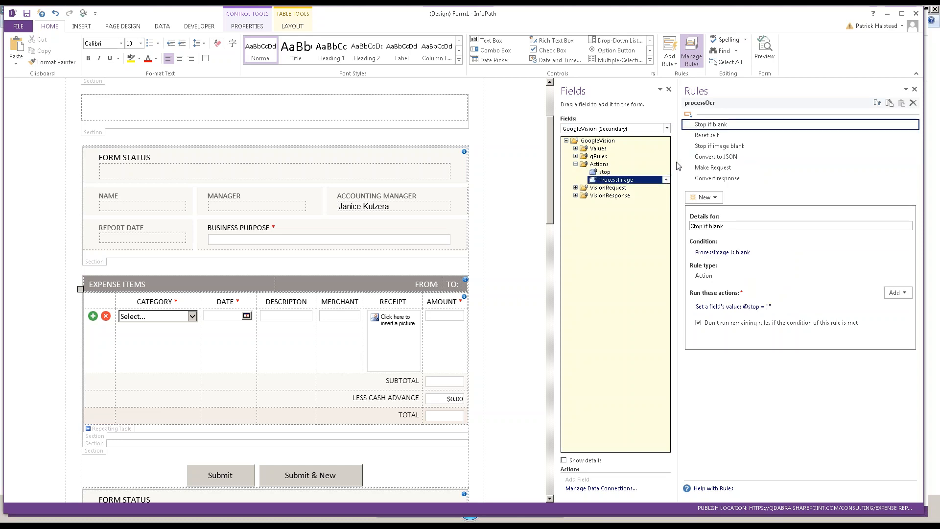
Examine the XmlToJson command set in qRulesCommand by the Convert to JSON rule, and close the action's details without changes.
click(737, 158)
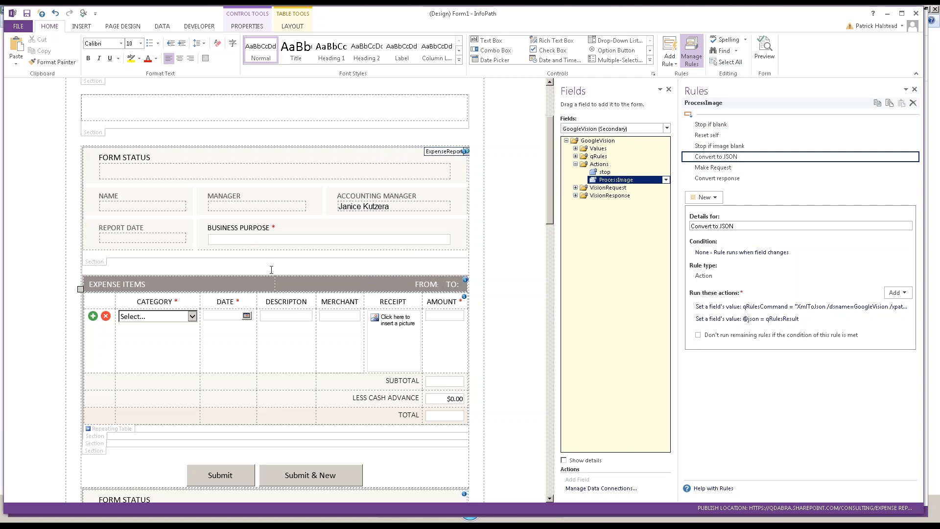
click(824, 307)
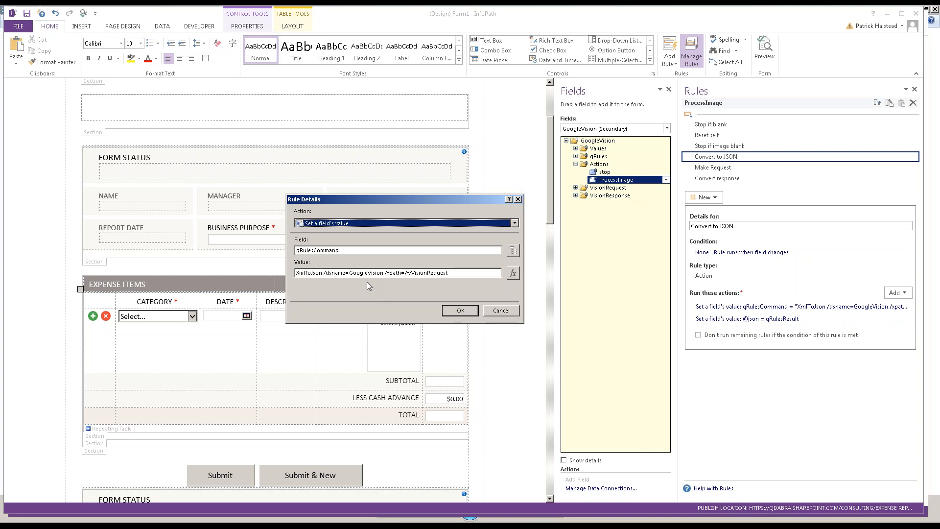
drag(468, 273, 296, 274)
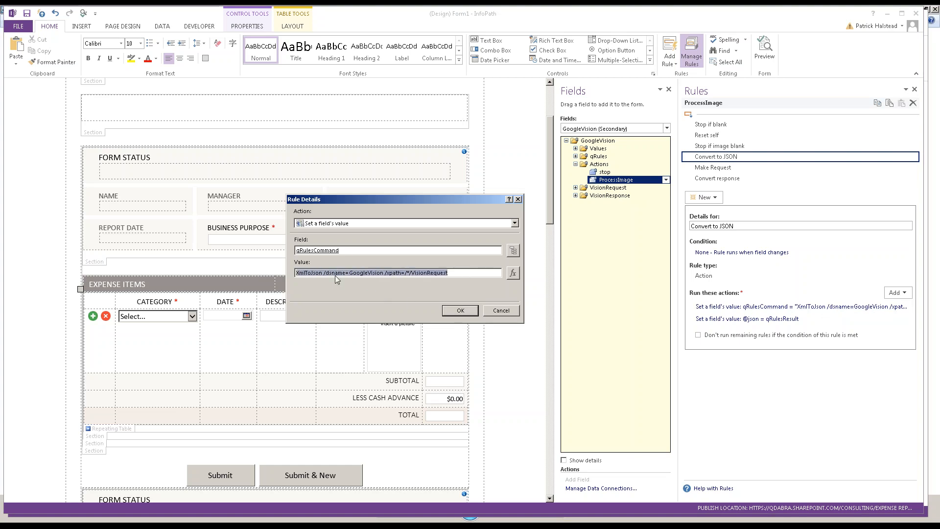
click(470, 273)
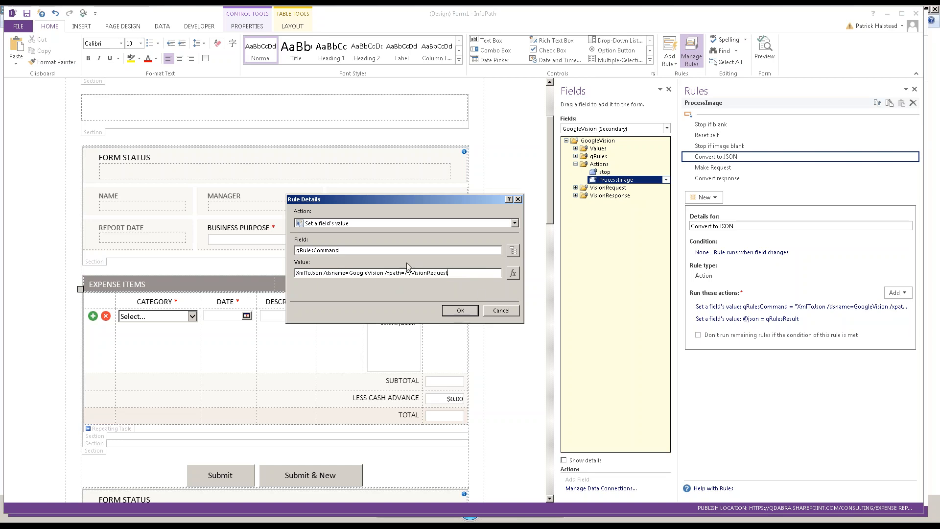
click(514, 314)
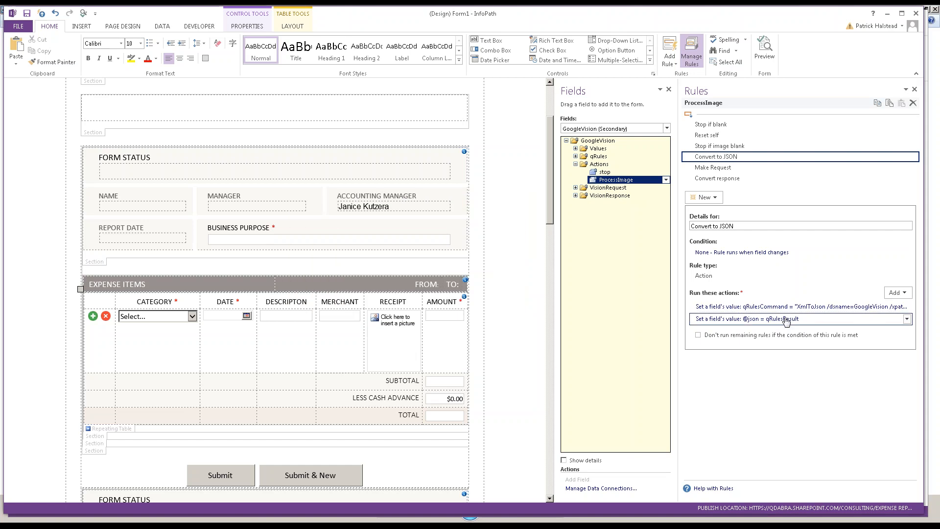
View the qRulesCommand formula of the Make Request rule, highlighting the Google Vision URL and checking which field its APIKey reference uses.
click(736, 168)
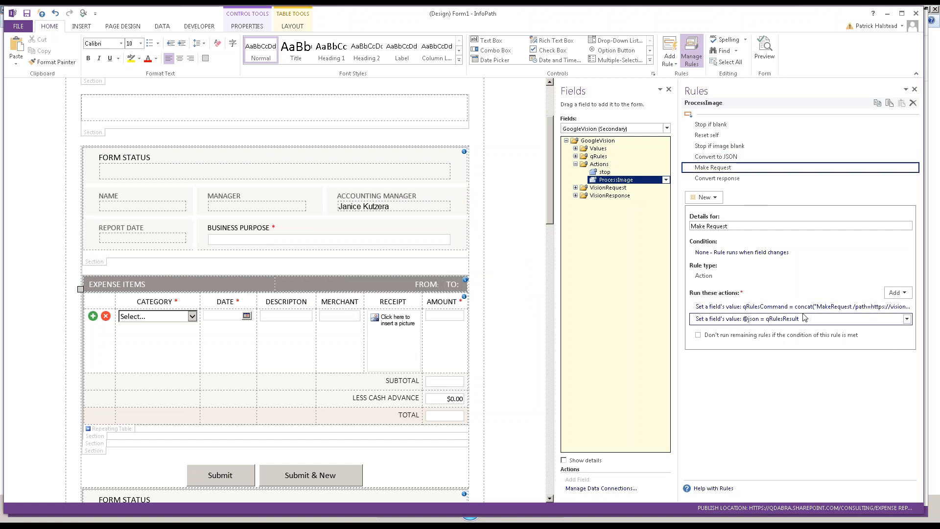
click(765, 308)
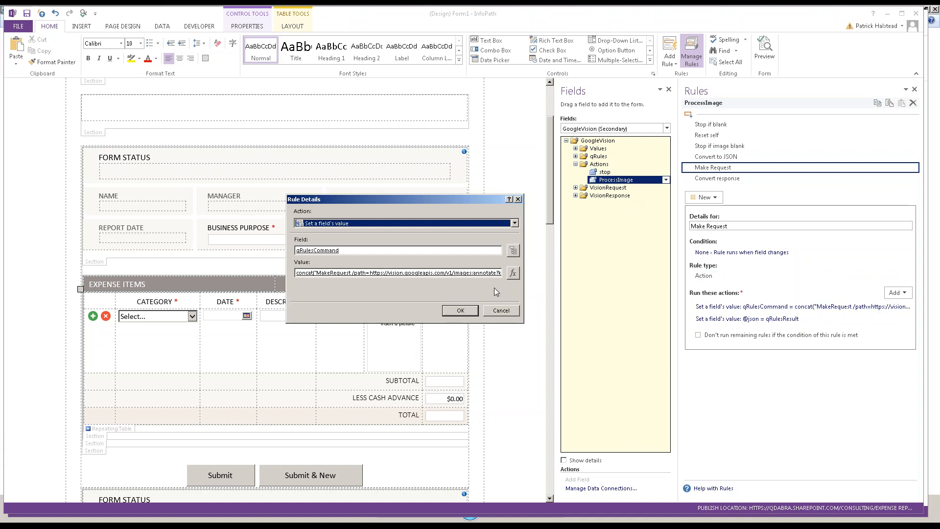
click(512, 273)
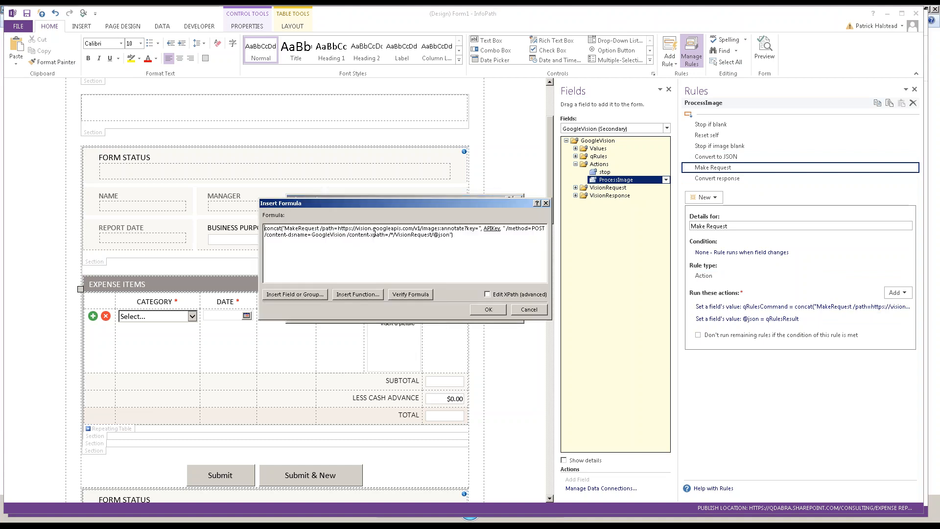
drag(338, 228, 481, 229)
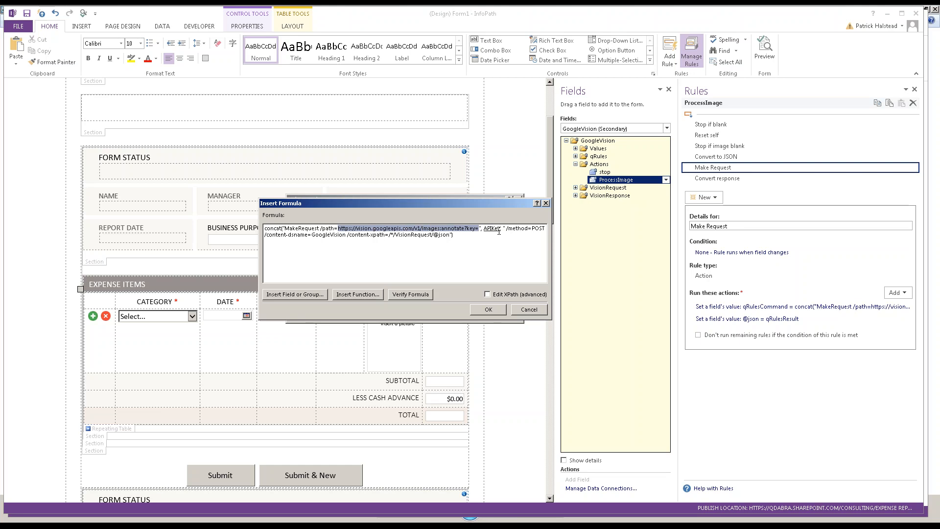
text(,)
double_click(491, 229)
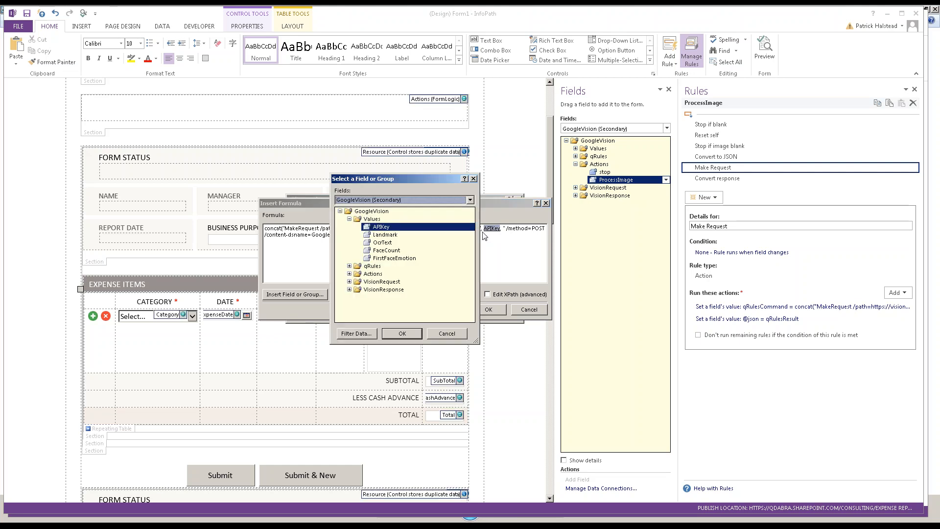
click(442, 334)
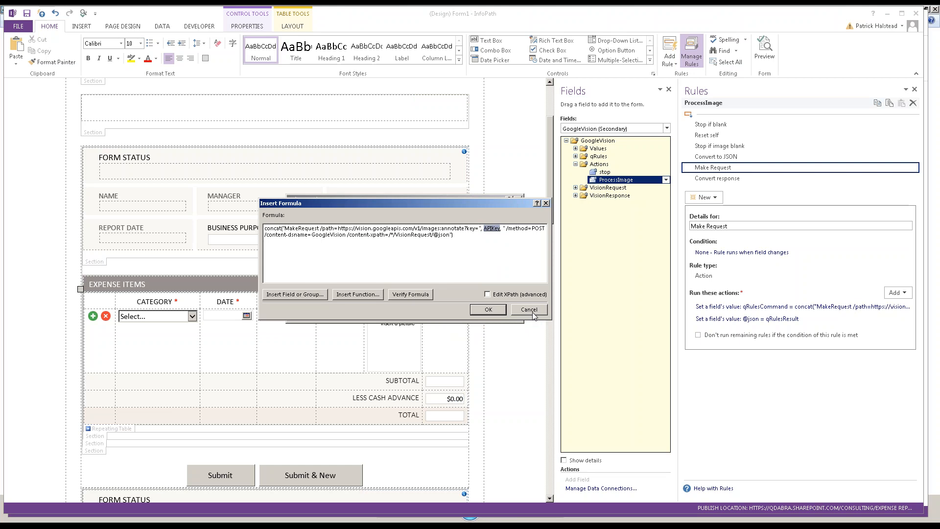
drag(465, 244, 260, 228)
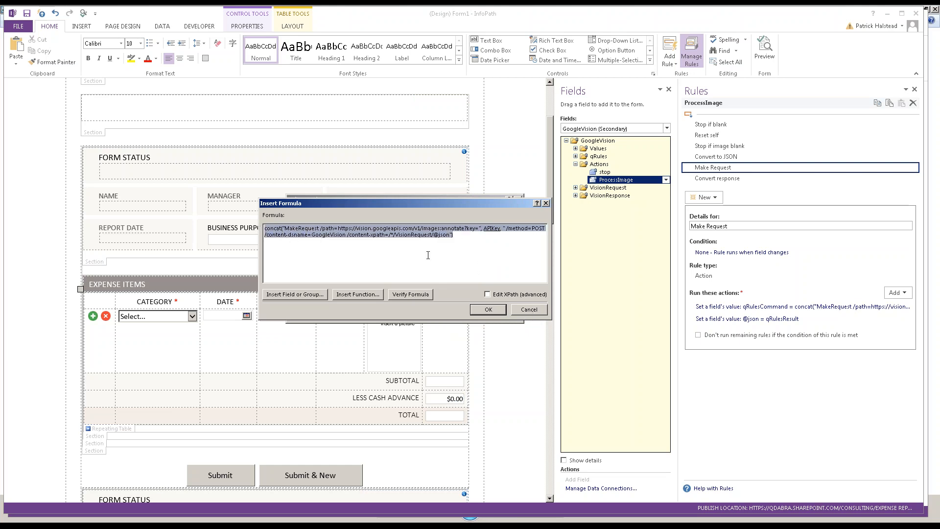
click(472, 255)
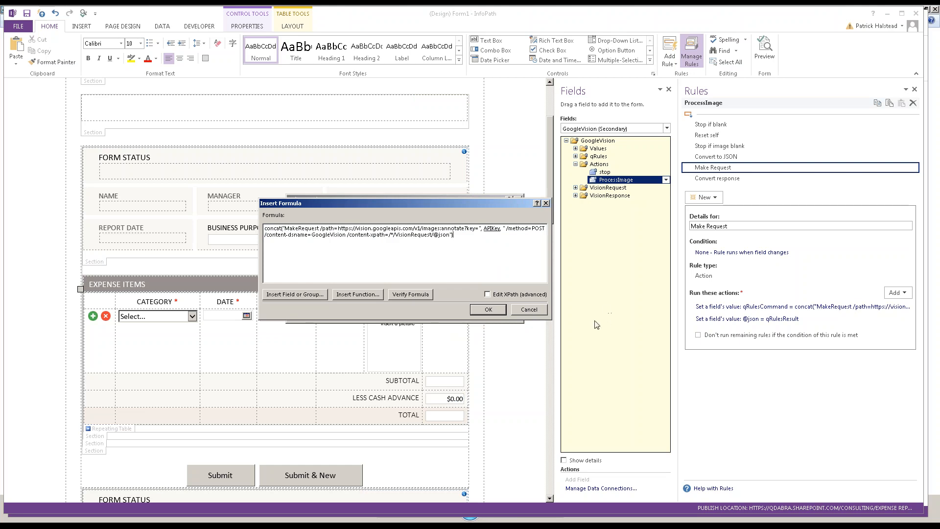
drag(390, 235, 444, 235)
click(528, 309)
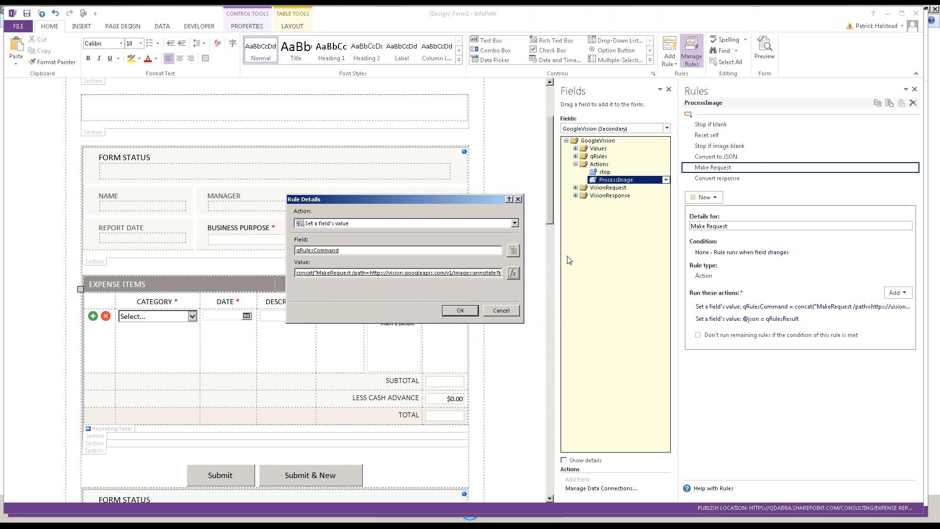
click(509, 313)
Examine the full JsonToXml command in the Convert response rule, and close the action's details without changes.
click(737, 179)
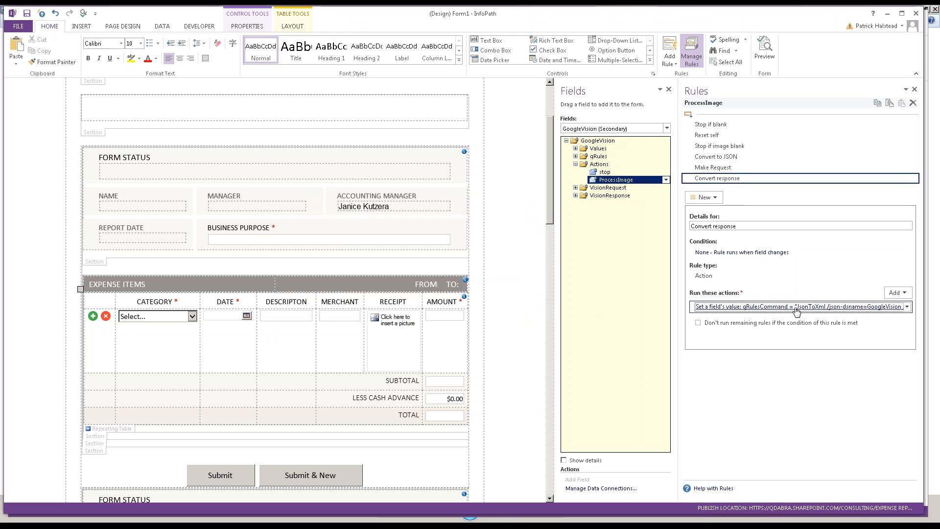
click(797, 307)
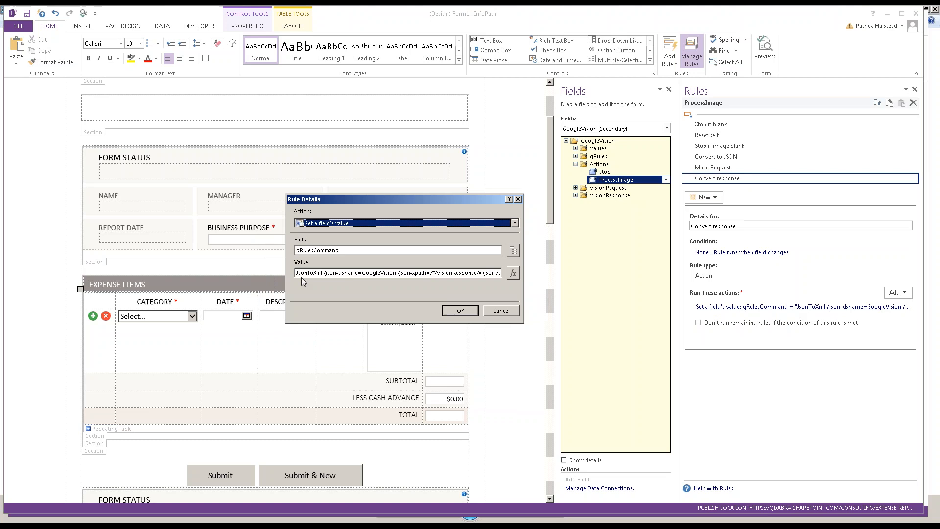
drag(333, 275, 527, 267)
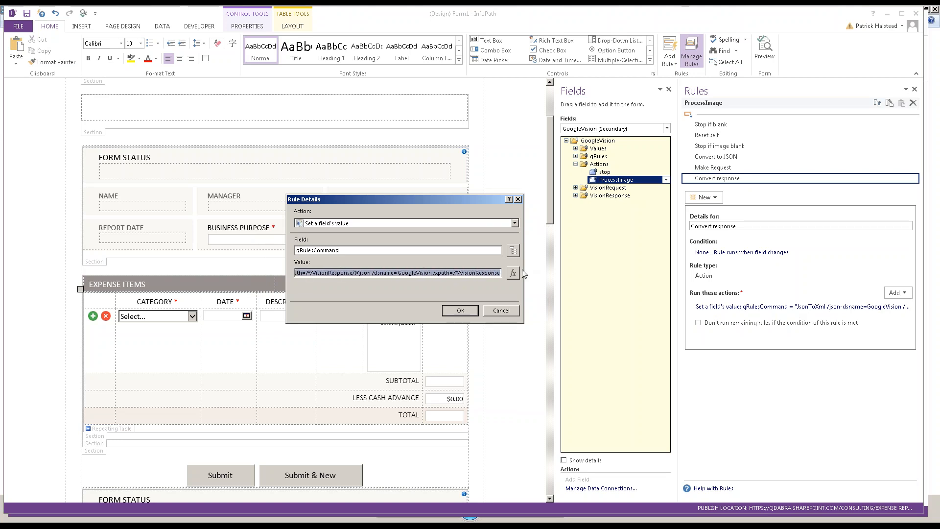
click(504, 309)
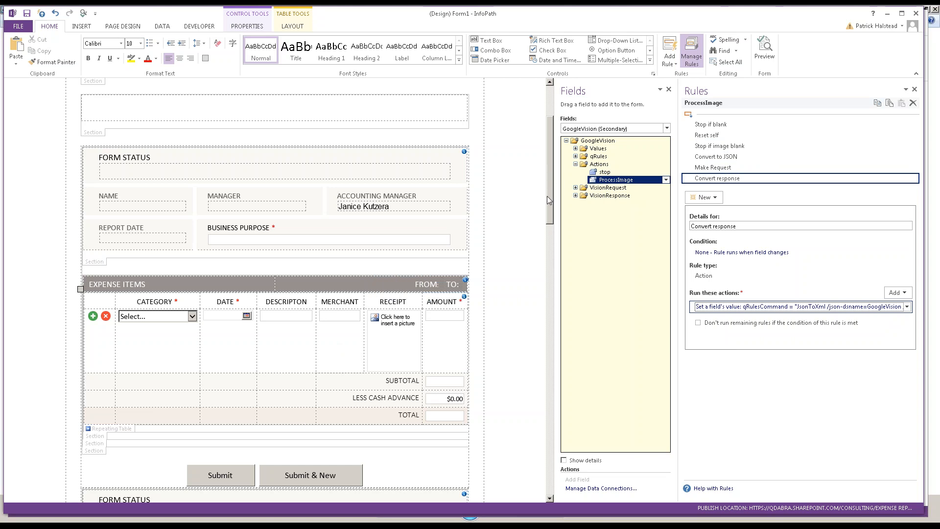
Select the Submit button below the expense items table to view its list of rules, and return to the form's header.
scroll(421, 215, down, 3)
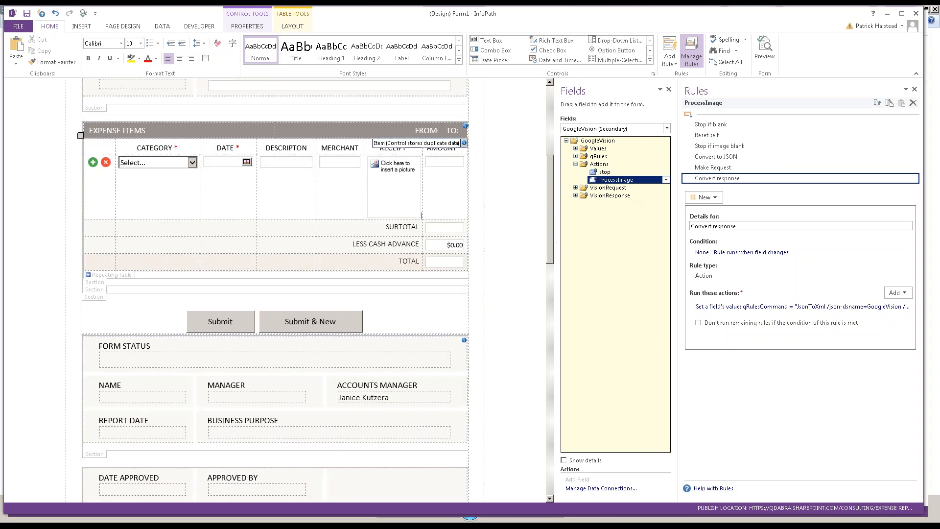
click(226, 329)
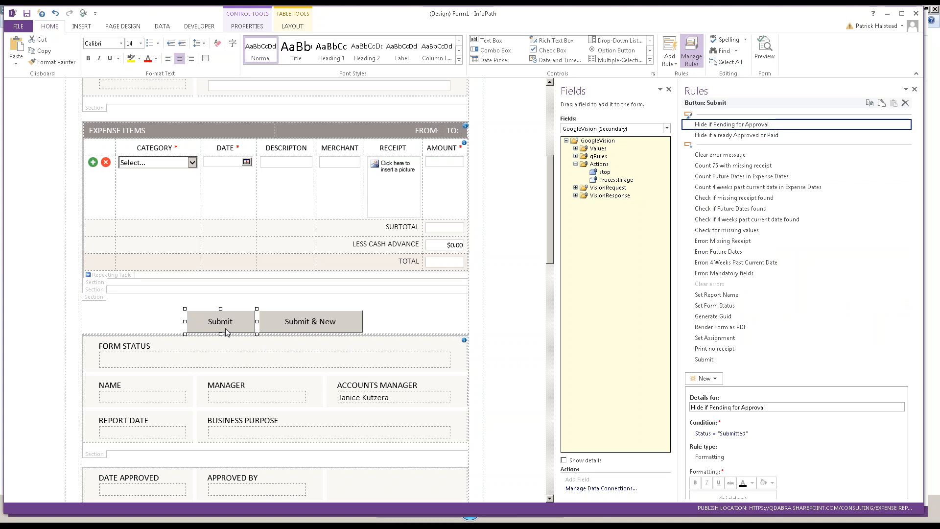
drag(550, 195, 545, 125)
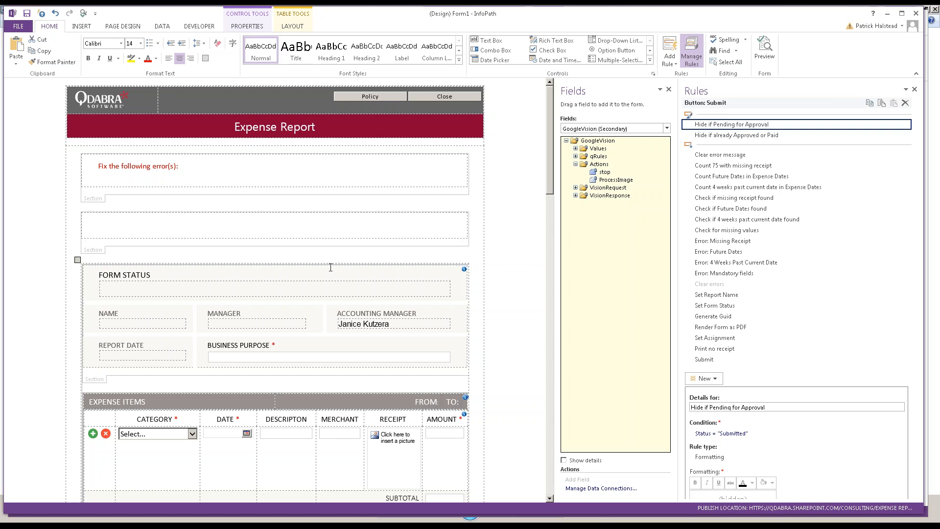
Show the QdabraRules secondary data source and select its finishedLoading field to view the rules.
click(639, 130)
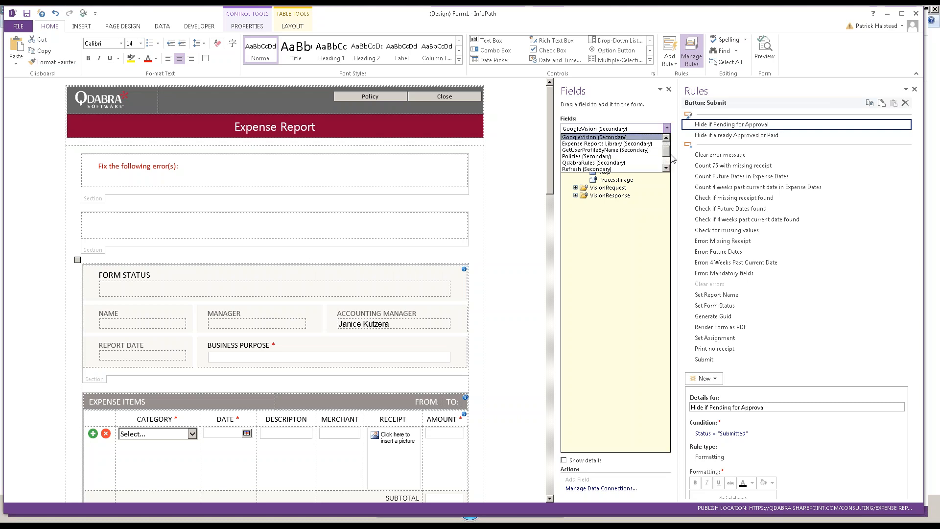
drag(667, 151, 665, 159)
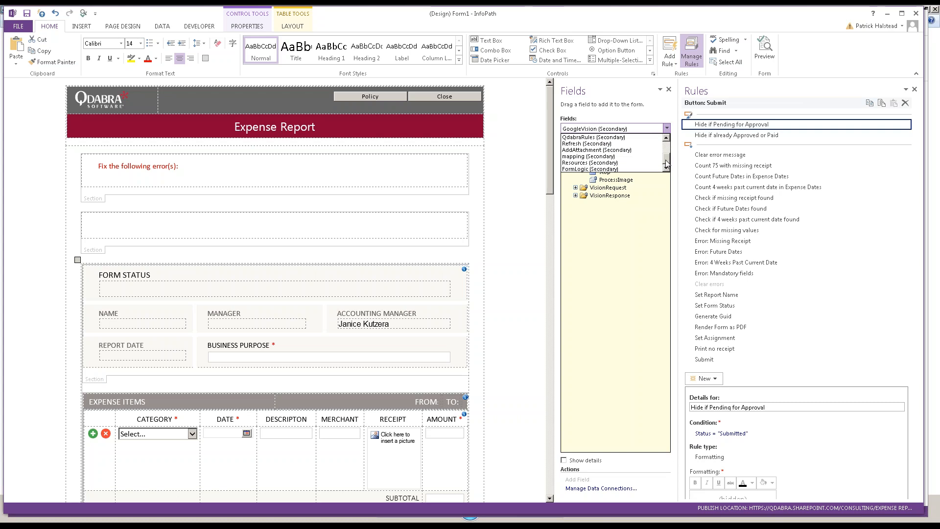
click(606, 139)
click(607, 156)
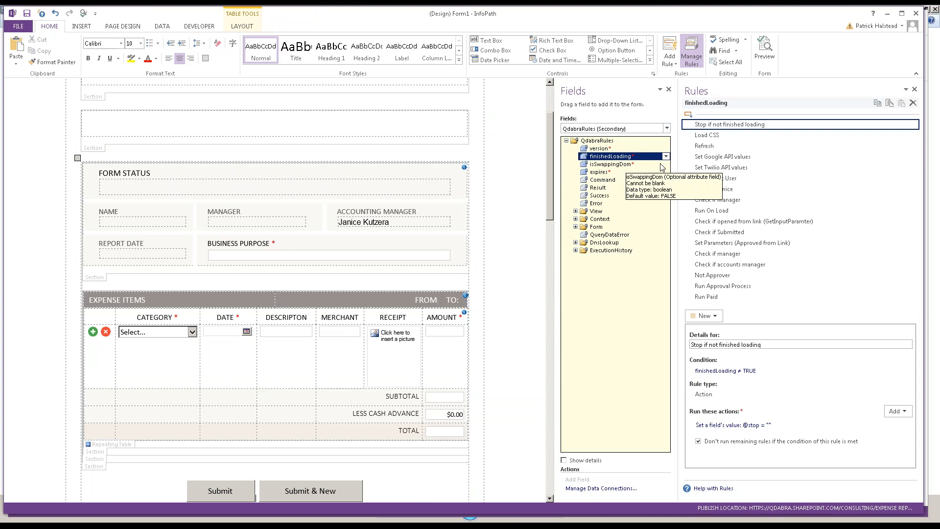
Examine the API key action of the Set Google API values rule, close its details, and view the Set Twilio API values rule.
click(749, 157)
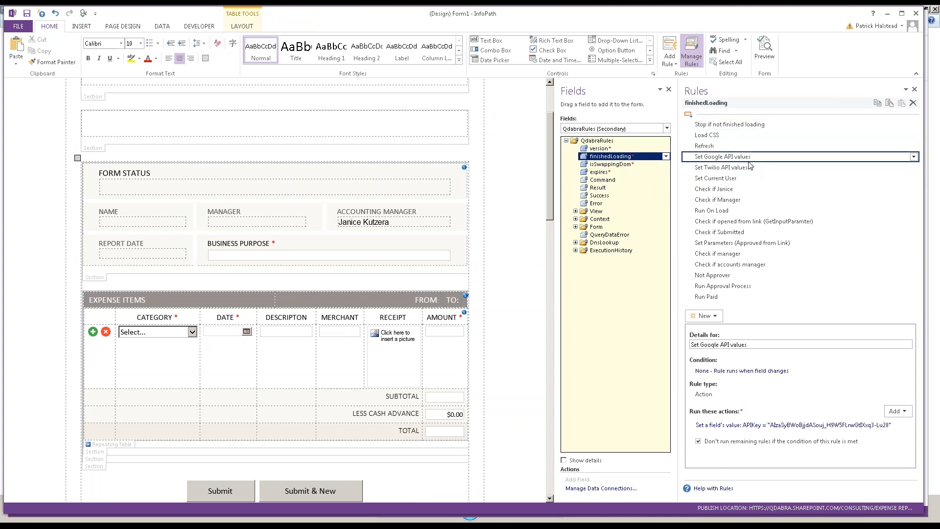
click(805, 426)
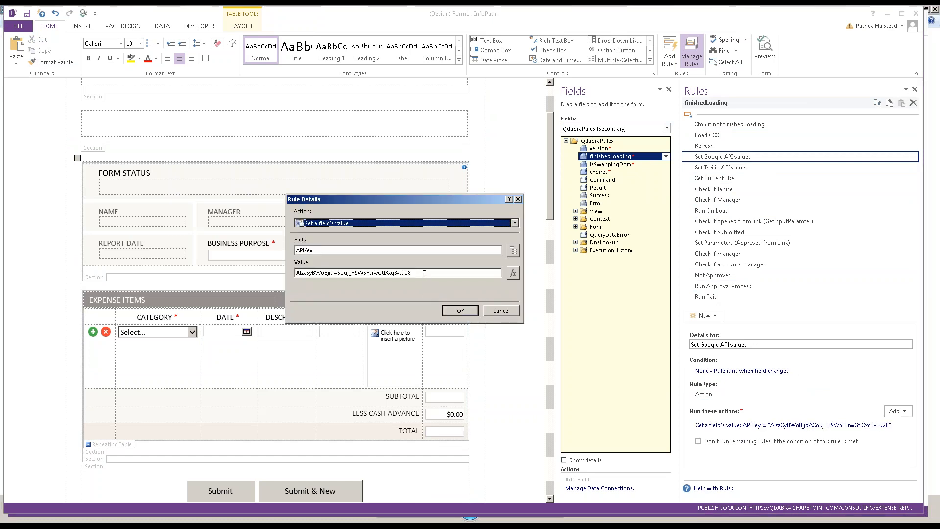
key(Tab)
key(Tab)
key(Return)
click(739, 169)
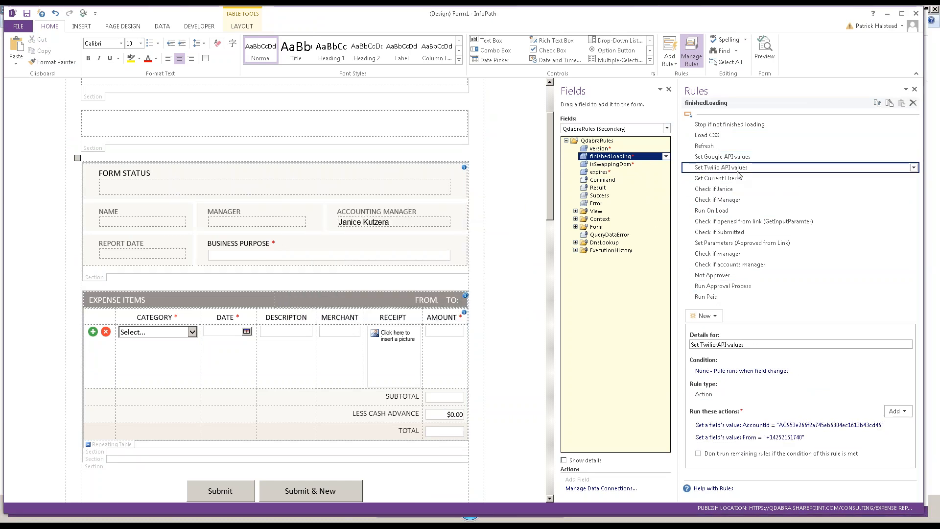
Examine the AccountId action of the Set Twilio API values rule, close its details, and view the Run Approval Process rule.
click(793, 425)
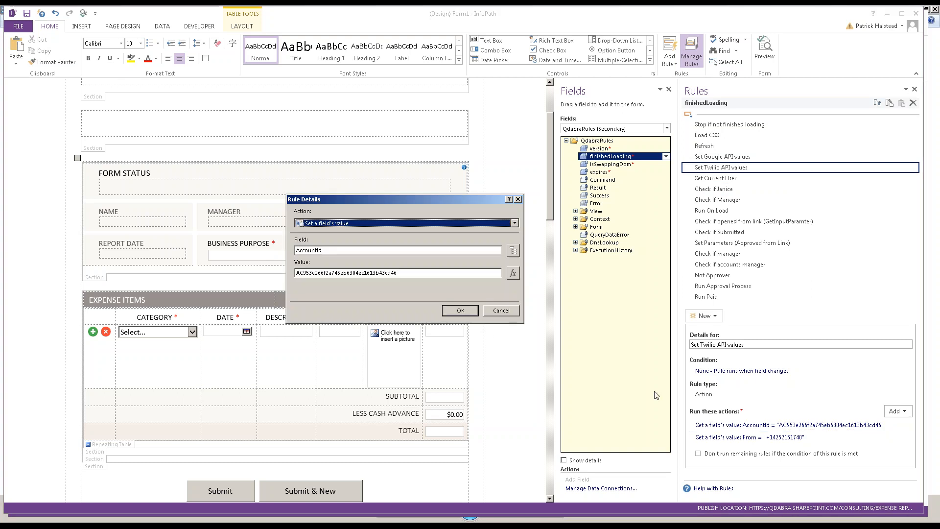
click(501, 310)
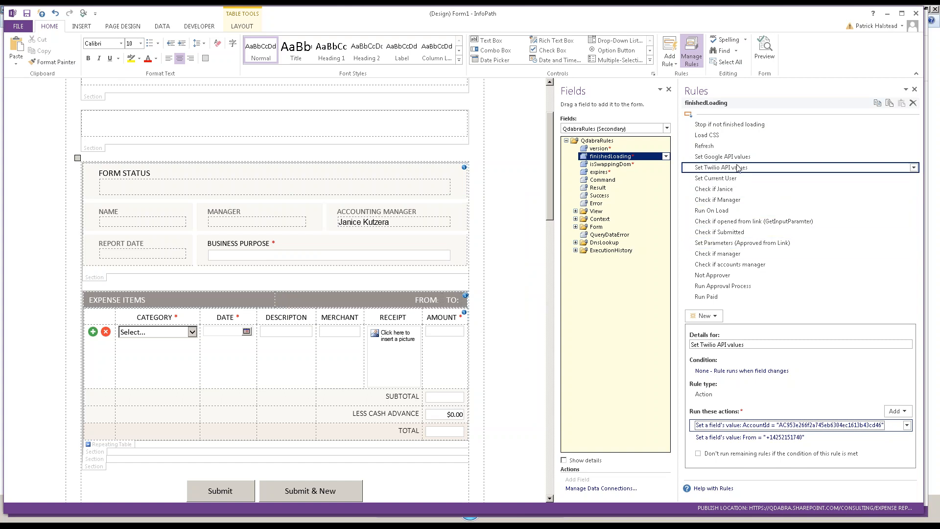
click(712, 288)
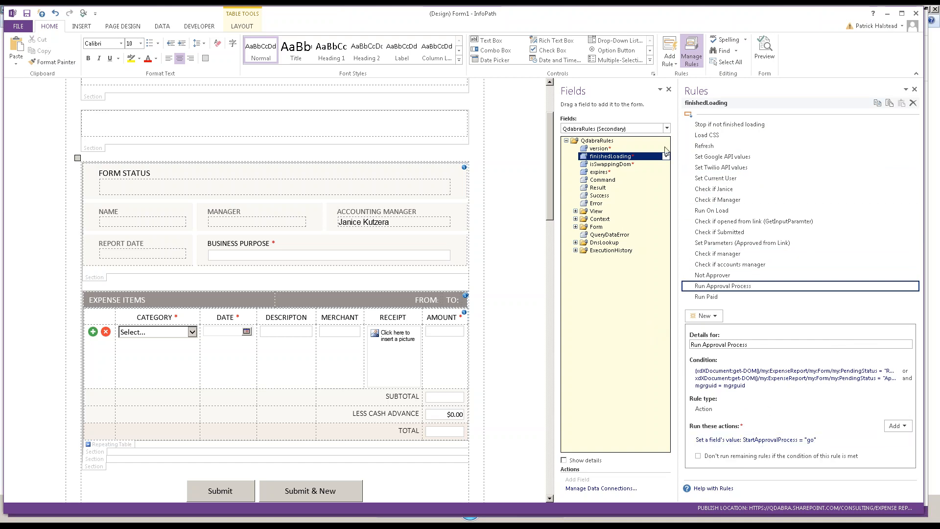
Show the FormLogic secondary data source and view the Anonymous - send code rule of StartApprovalProcess in its Actions group.
click(666, 129)
click(602, 169)
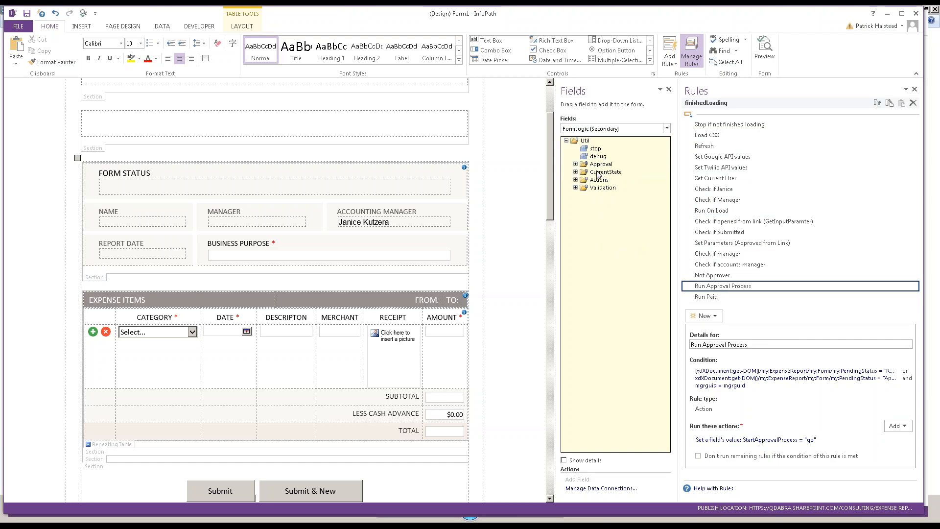
click(576, 180)
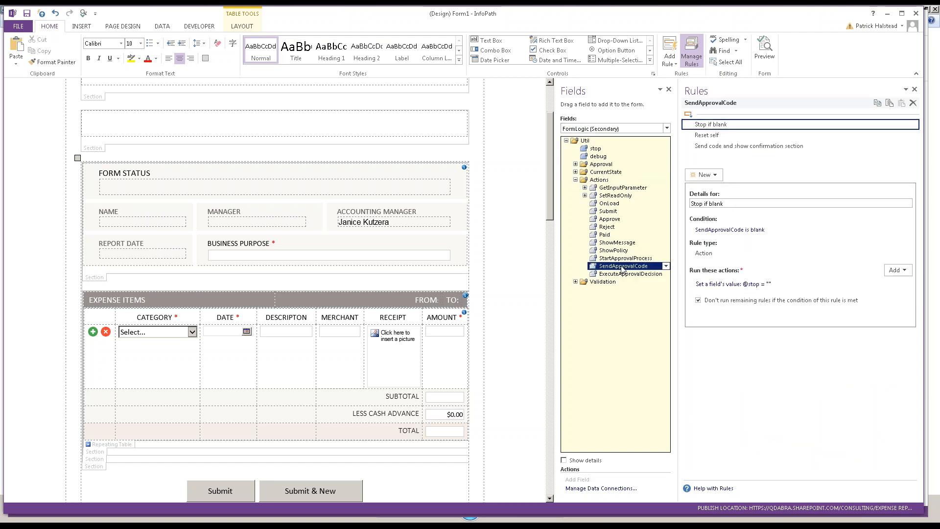
click(624, 258)
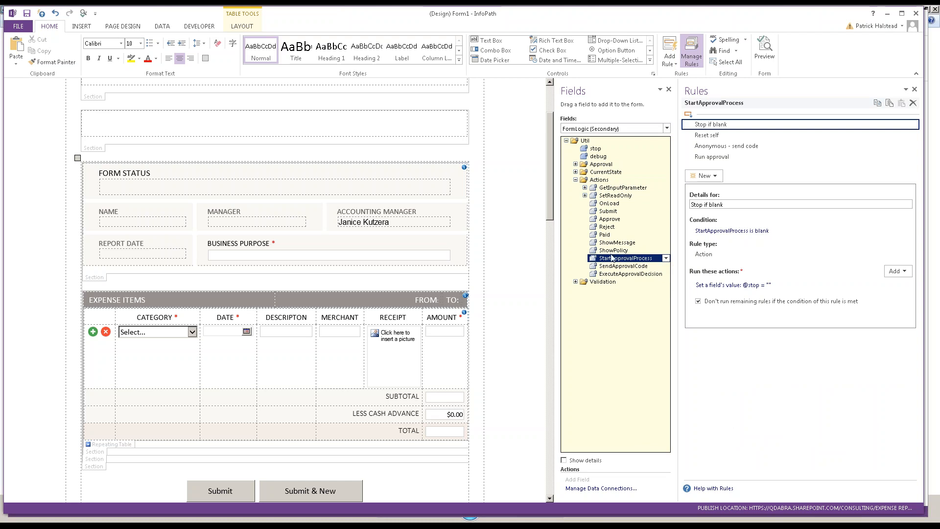
click(725, 150)
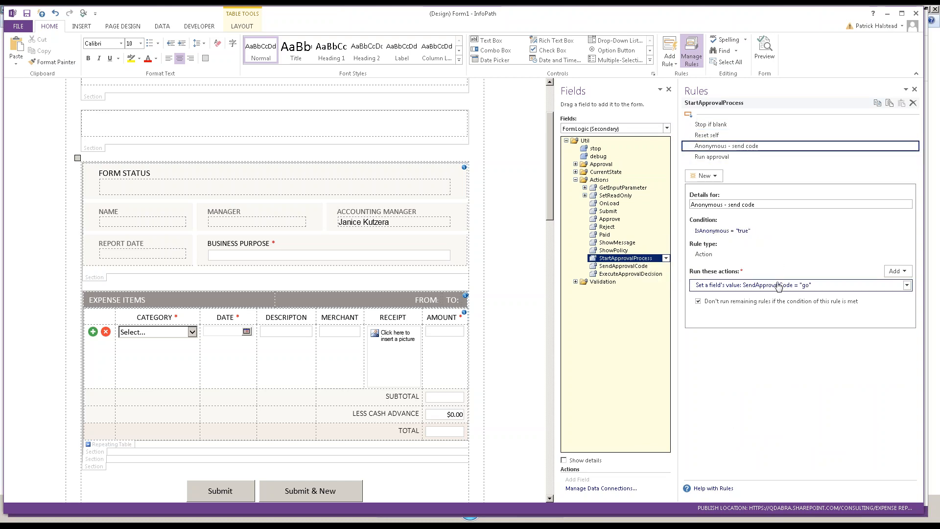
Examine the target field of the triggerSendSms action in SendApprovalCode's Send code and show confirmation section rule, and close the details without changes.
click(623, 266)
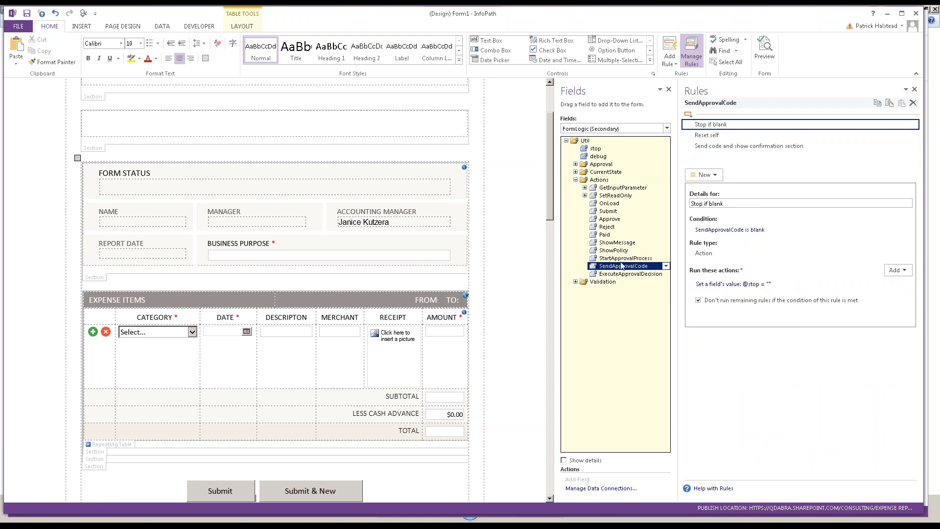
click(738, 146)
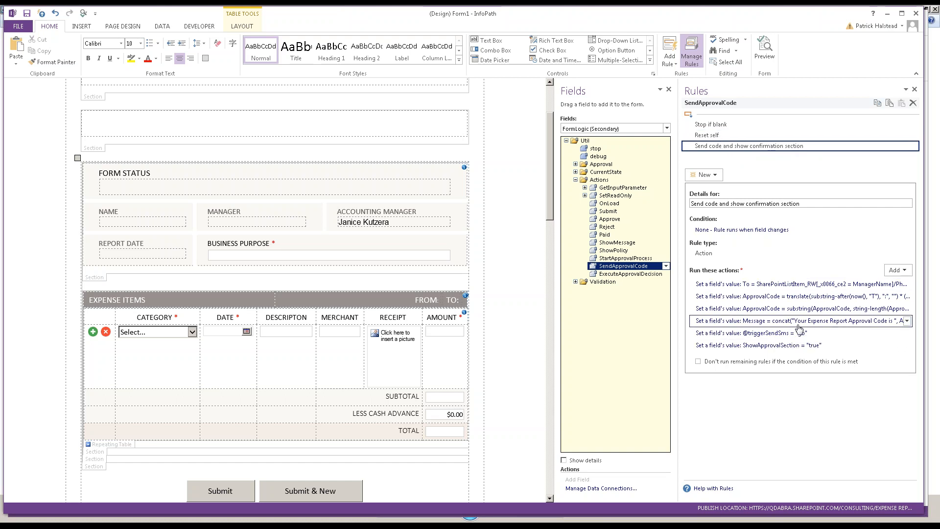
click(772, 333)
click(512, 250)
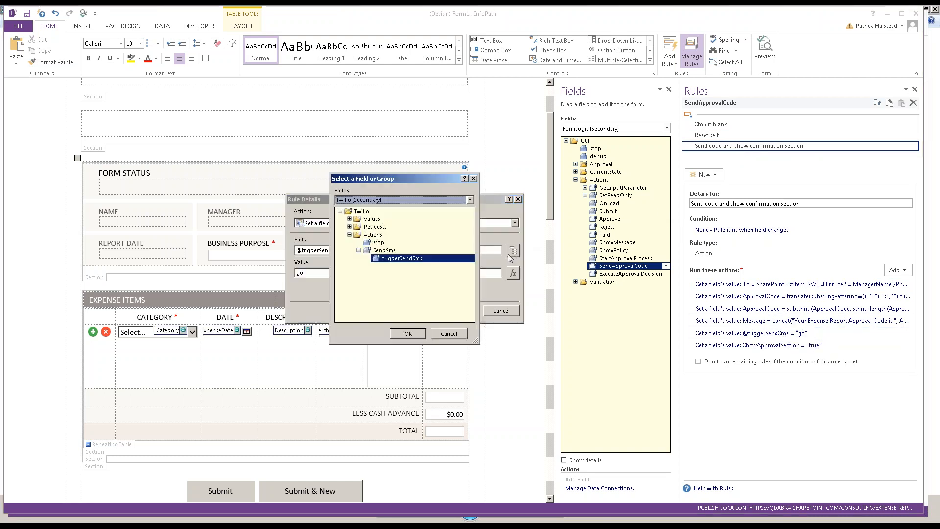
click(518, 183)
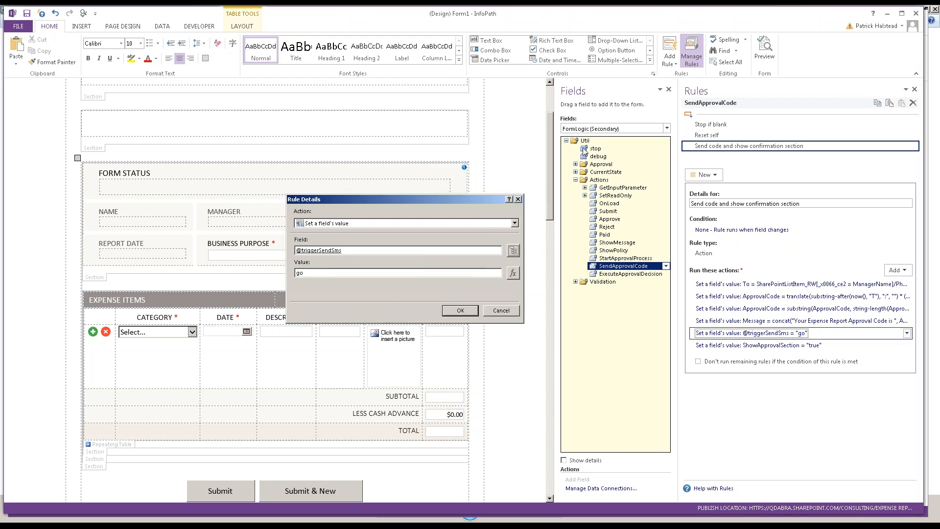
key(Escape)
Show the Twilio secondary data source and select triggerSendSms under Actions and SendSms to view its rules.
click(610, 130)
scroll(609, 144, down, 3)
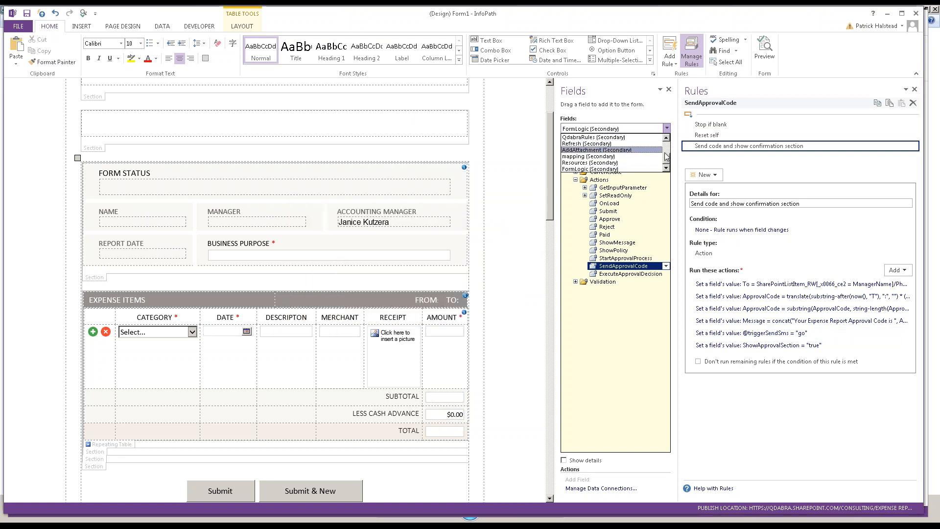
click(611, 146)
click(575, 164)
click(585, 181)
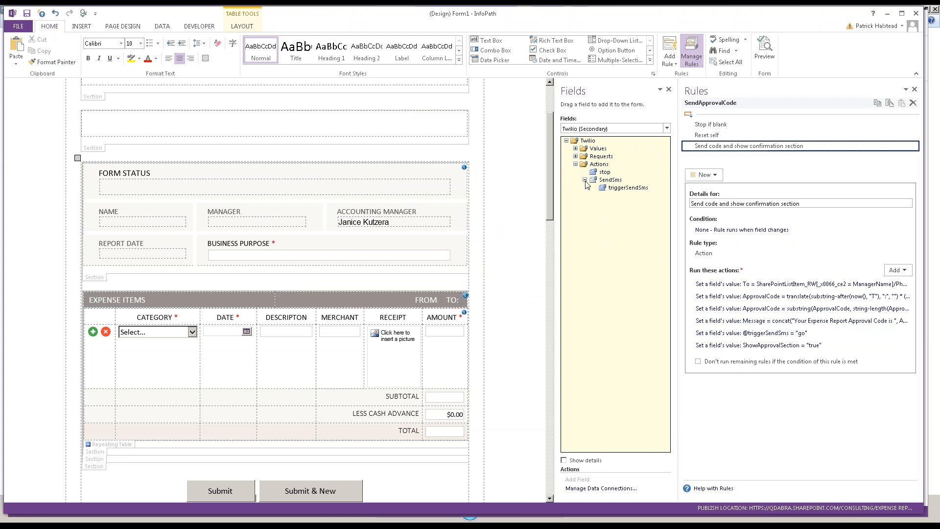
click(647, 186)
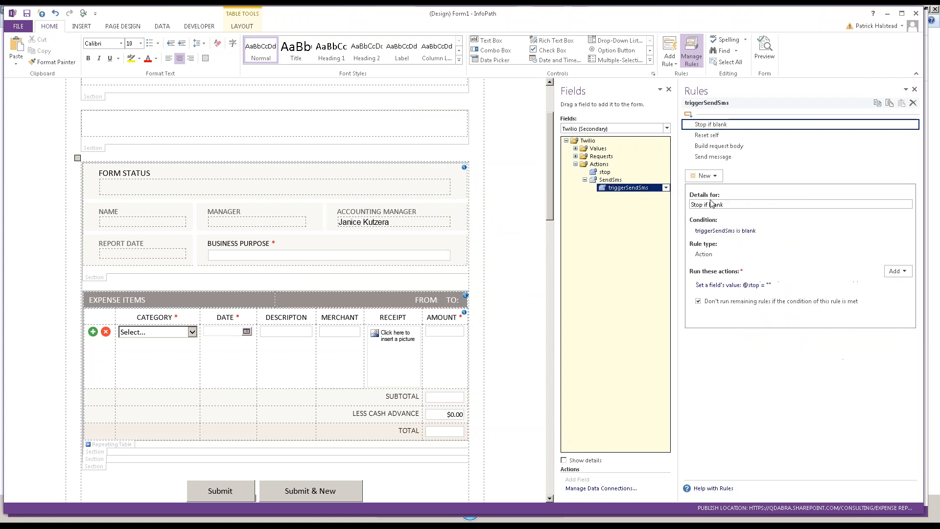
Examine the RequestBody action in the Build request body rule, and close its details without changes.
click(726, 146)
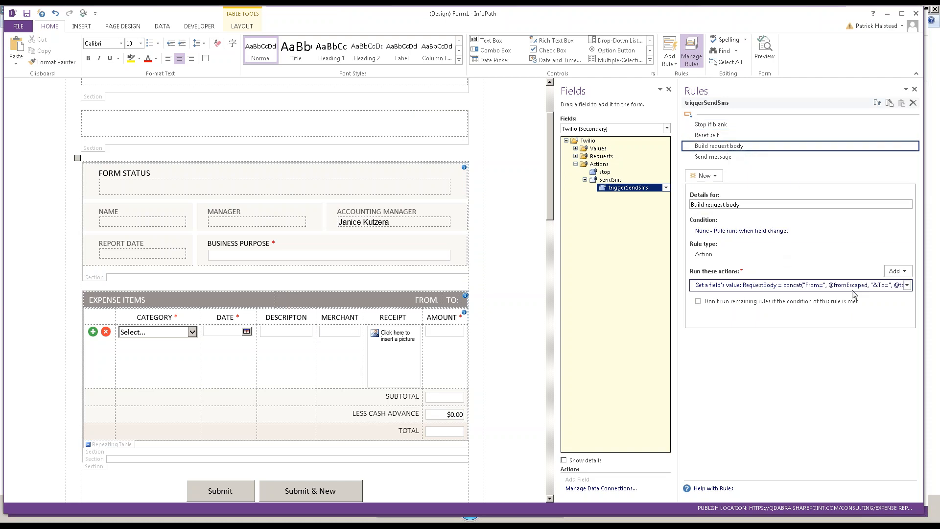
click(728, 158)
click(728, 149)
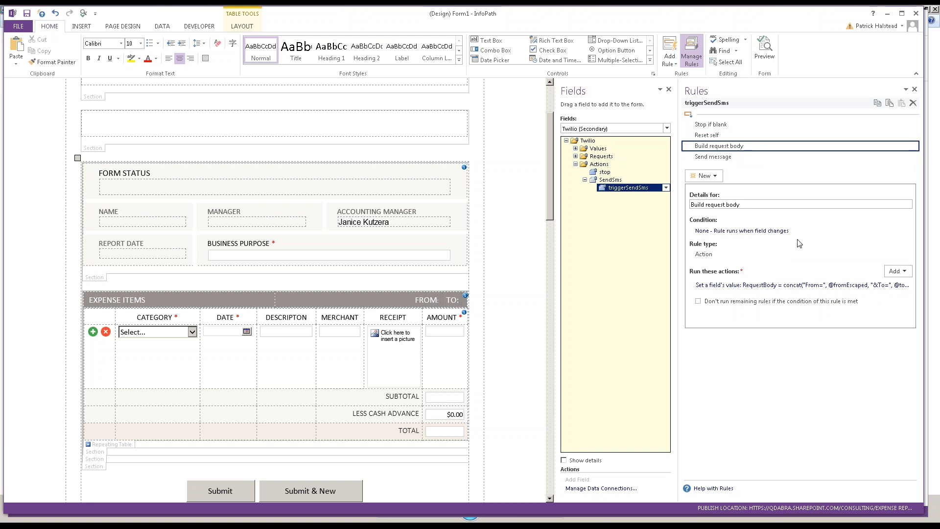
click(800, 286)
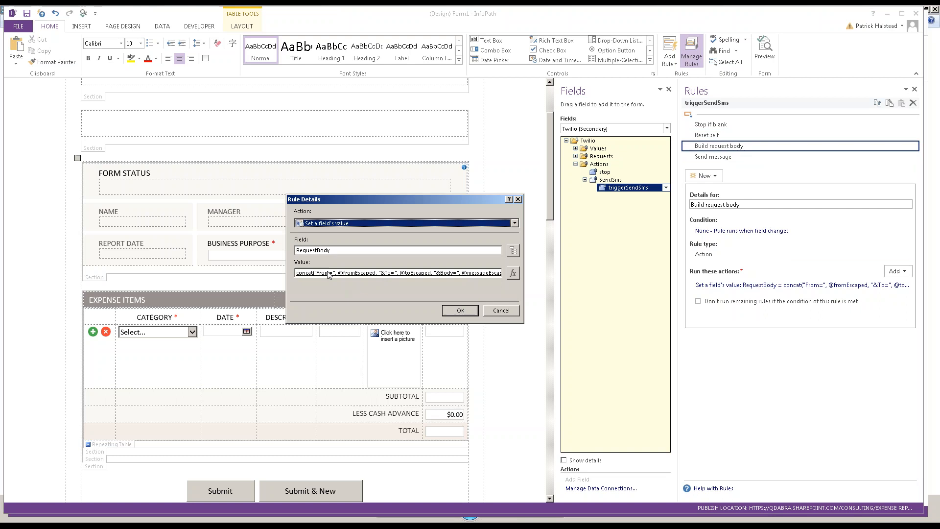
key(Escape)
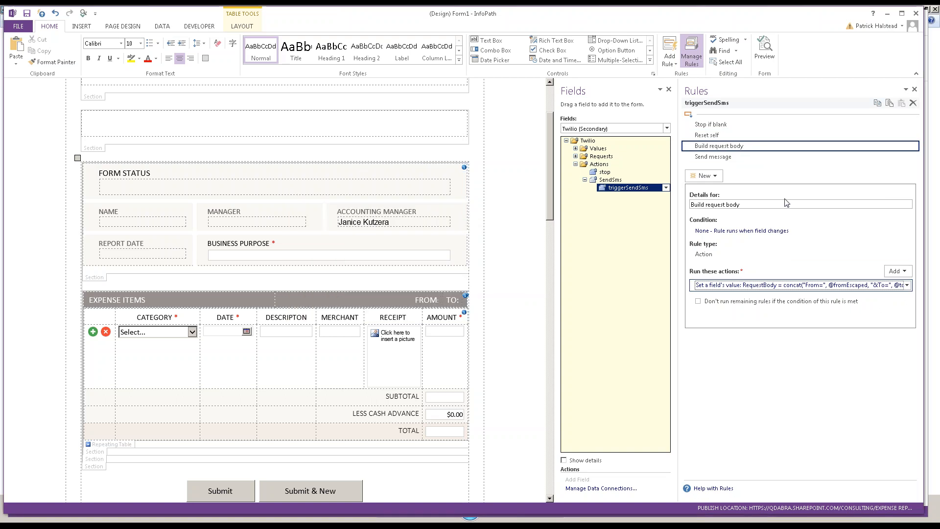
Examine the full MakeRequest formula of the Command action in the Send message rule, and close the dialogs without changes.
click(730, 157)
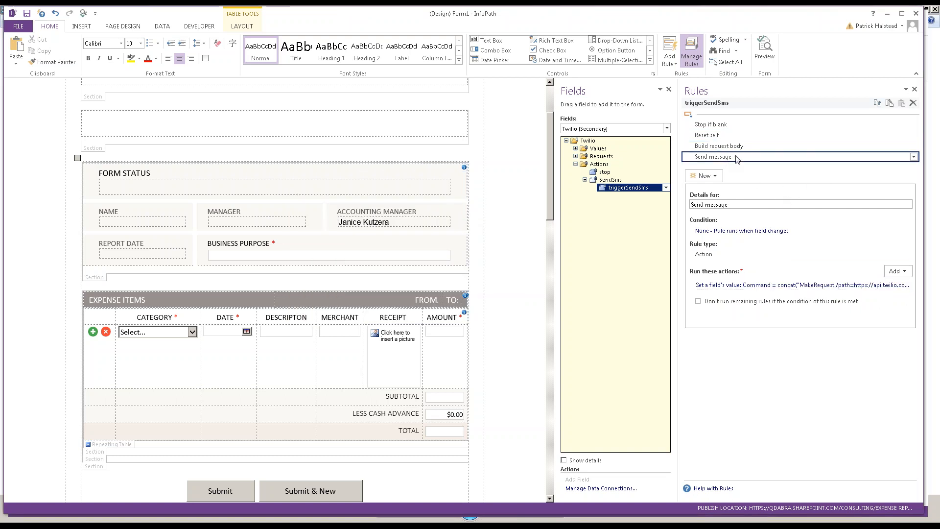
click(781, 287)
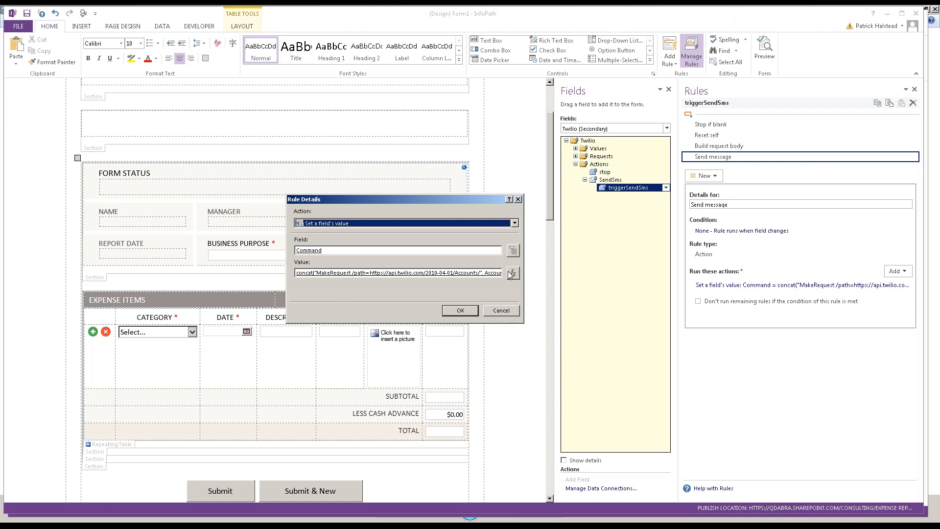
click(511, 273)
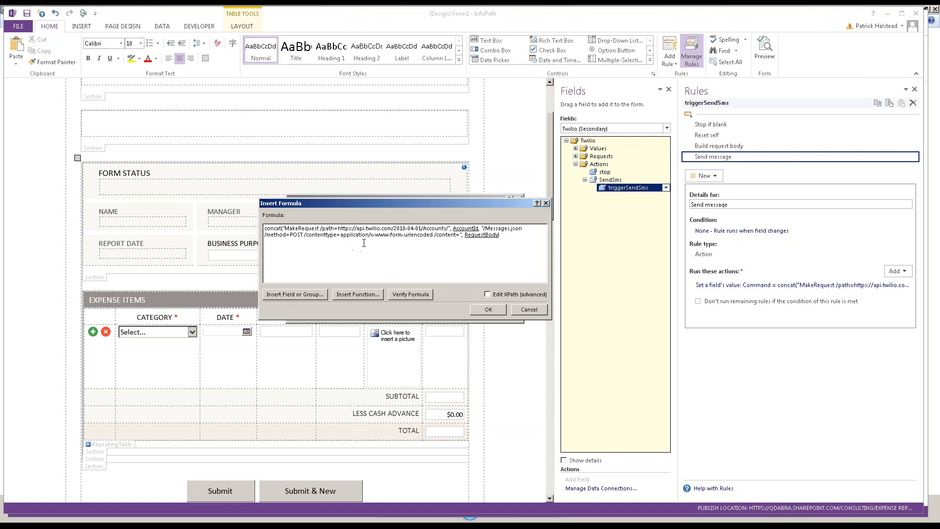
drag(355, 229, 437, 235)
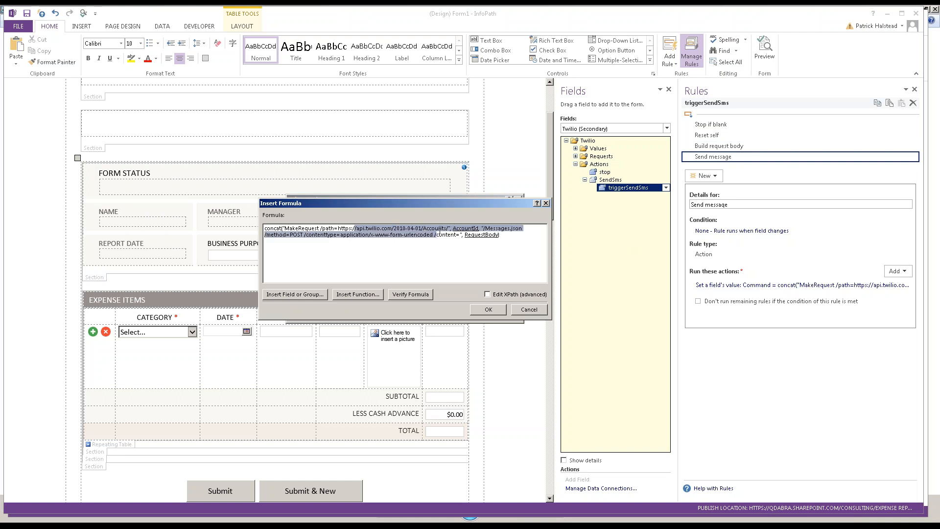
click(446, 234)
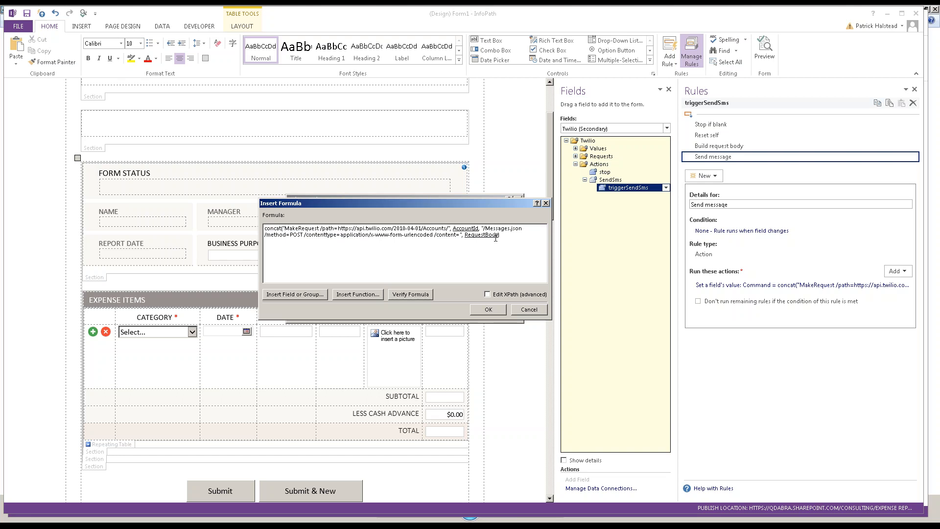
key(Return)
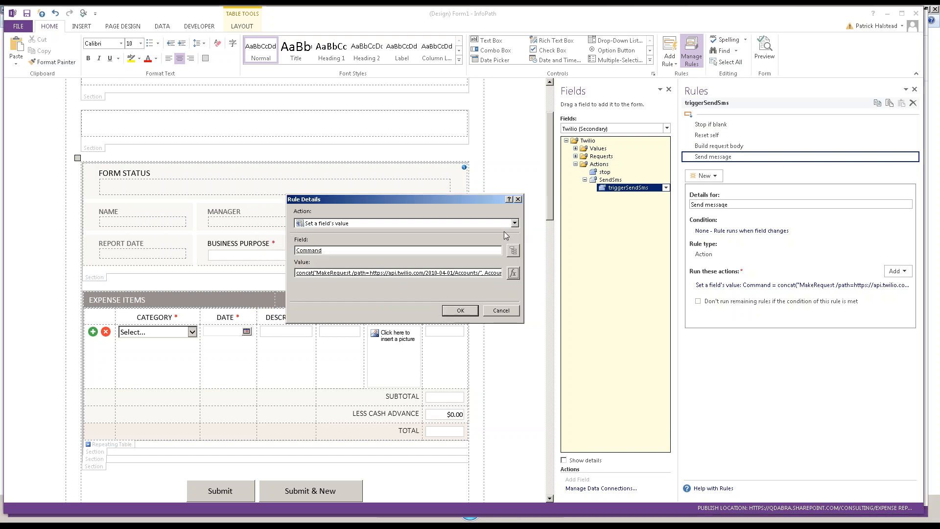
key(Return)
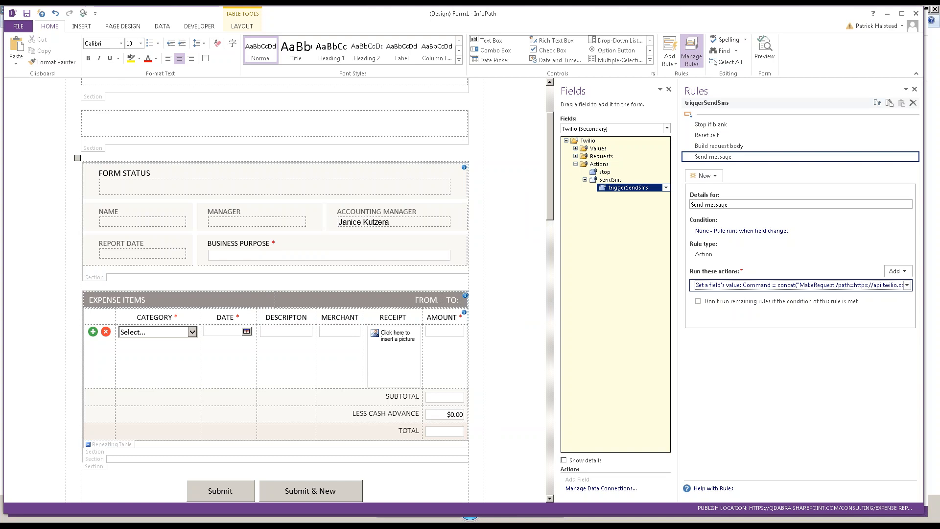
Switch the form to the Policy view and select the Language drop-down to view its rules.
click(550, 100)
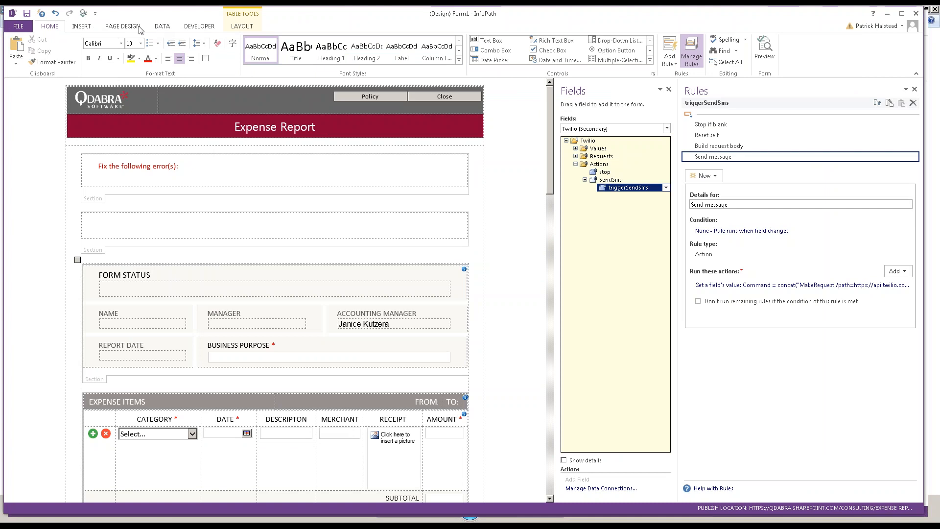
click(124, 27)
click(57, 51)
click(35, 99)
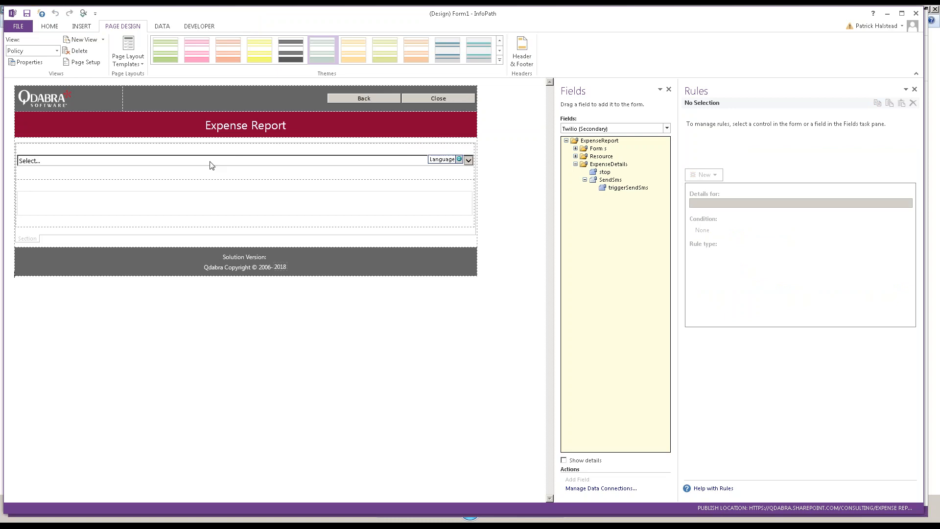
click(211, 161)
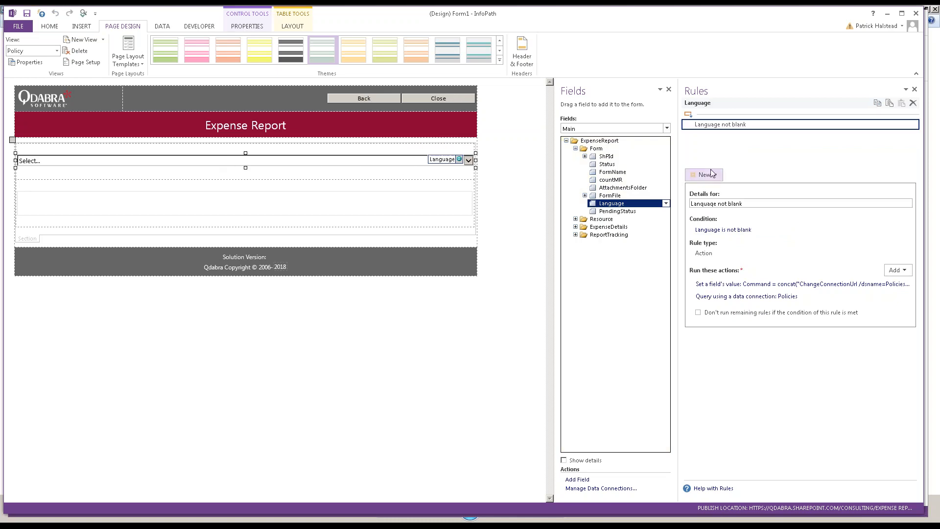
Examine the ChangeConnectionUrl formula in the Language not blank rule, including the policy file URL, and close the dialogs without changes.
click(776, 289)
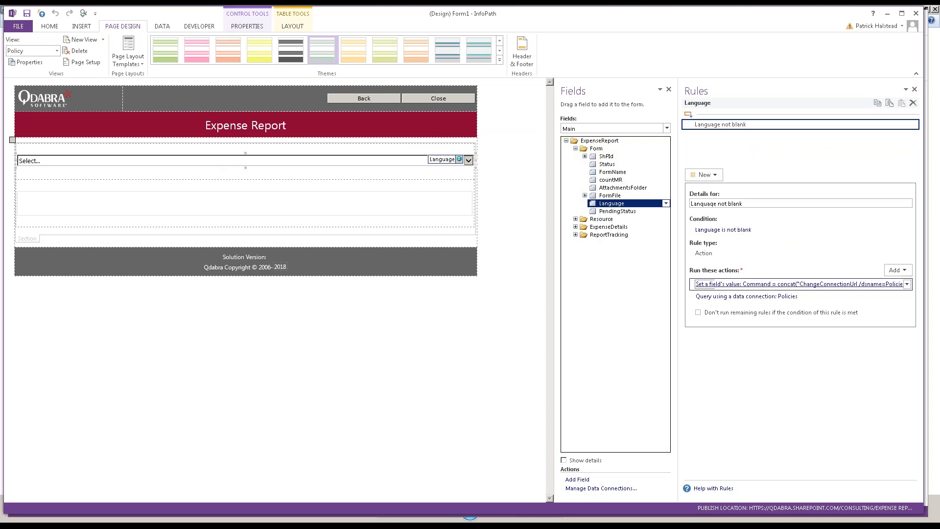
click(513, 274)
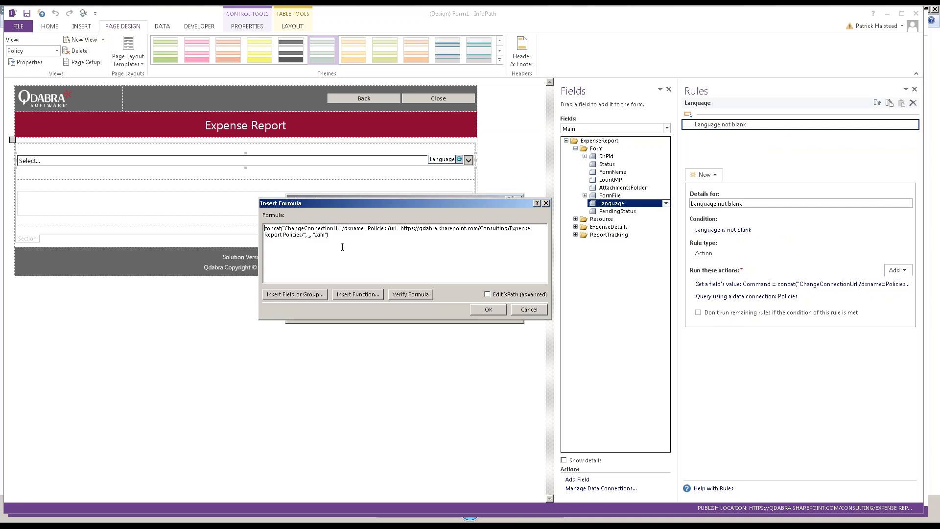
drag(285, 229, 346, 237)
click(346, 239)
drag(338, 236, 301, 239)
click(345, 242)
click(488, 309)
click(461, 310)
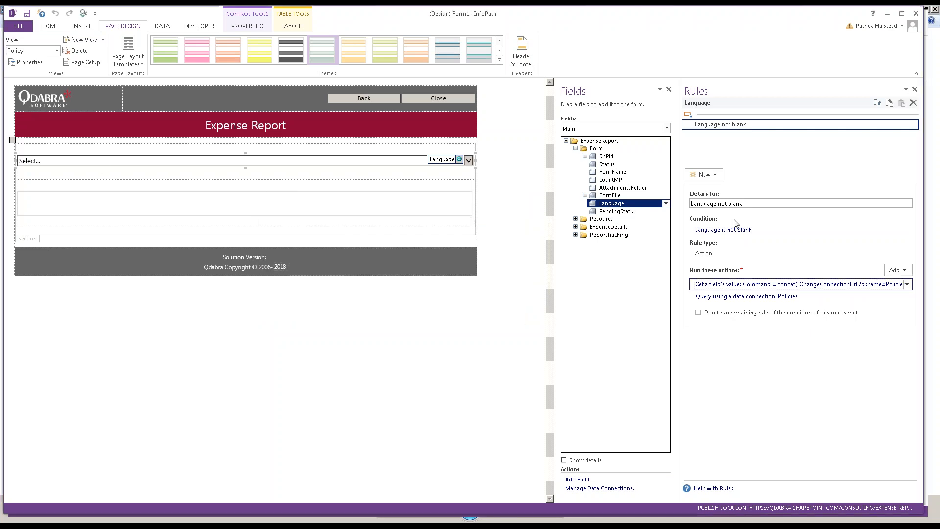
Examine the rule's Policies query action, select the Text field bound to the Policies data source, and show the form's data commands.
click(750, 297)
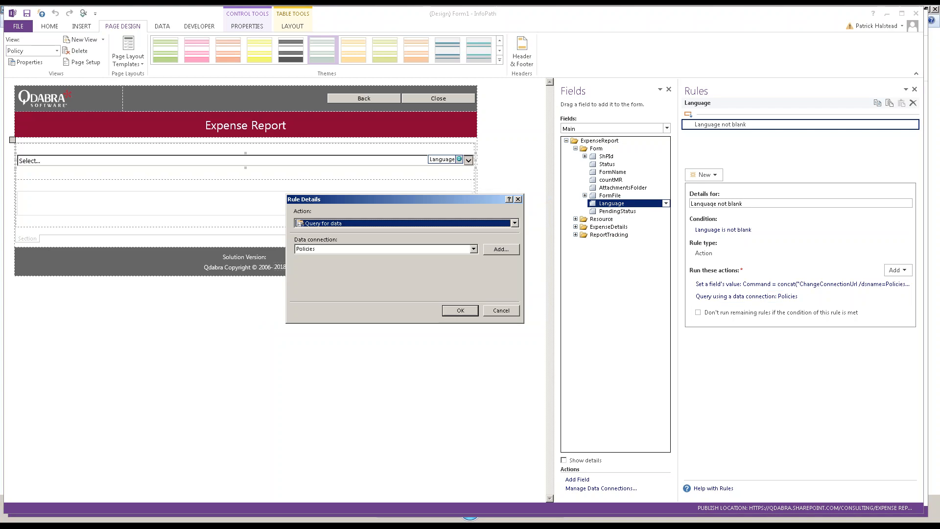
click(512, 314)
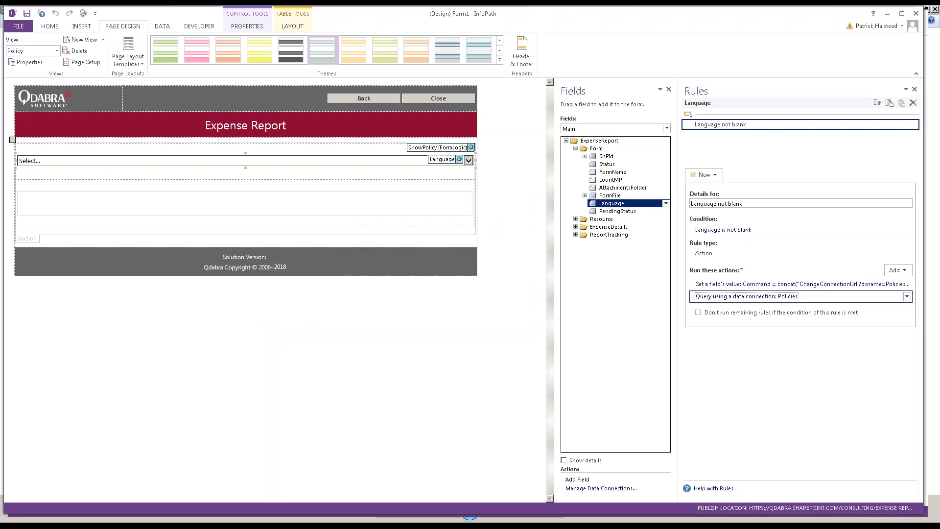
click(101, 210)
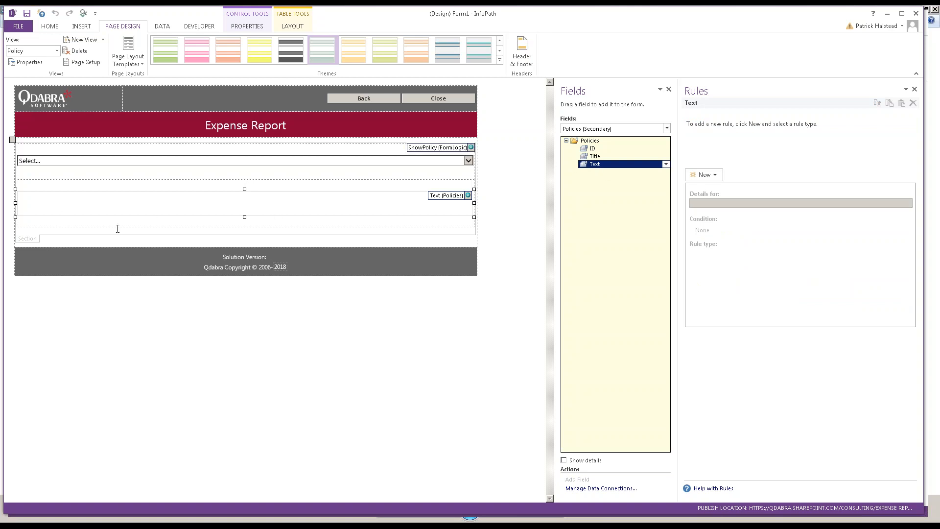
click(167, 30)
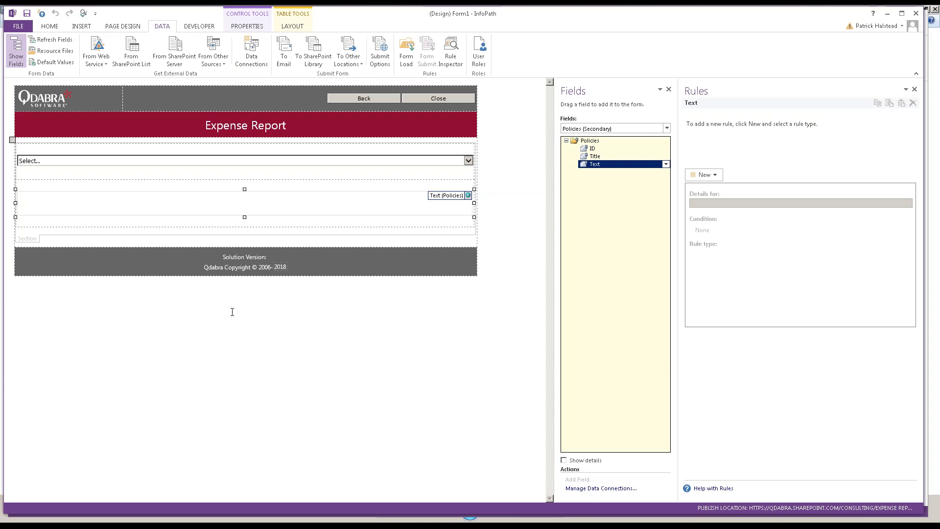
Switch to the PowerPoint slide show, maximize it, and go back to the "Day 1 – Why Wait? Tune-Up Your Forms Now" slide.
key(alt+Tab)
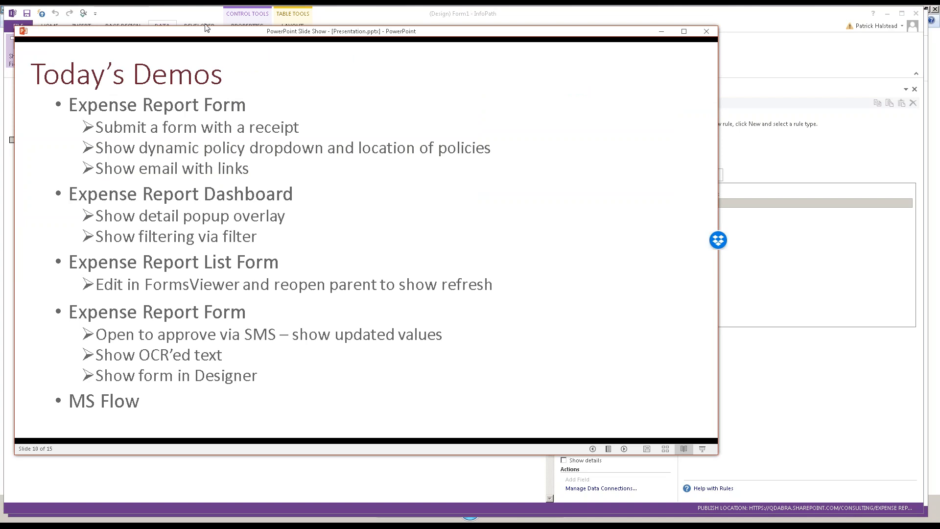
double_click(458, 31)
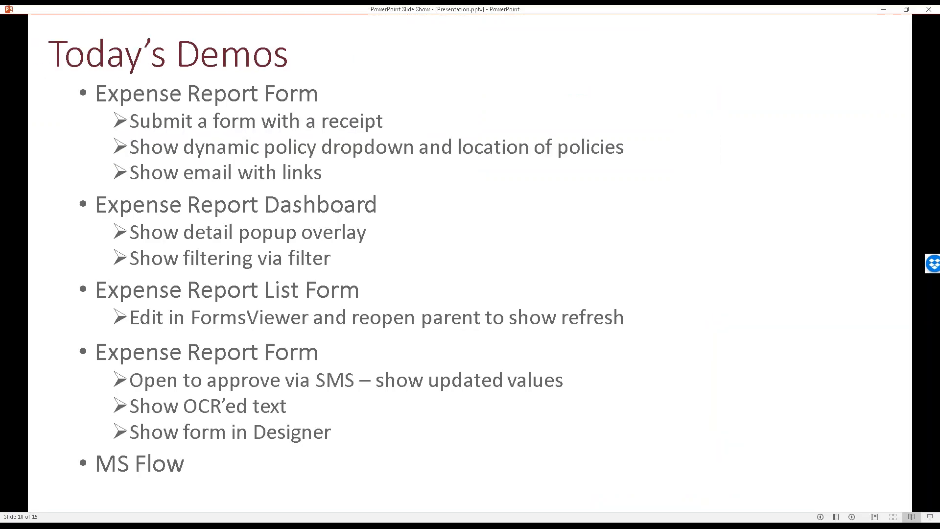
key(Left)
key(Right)
key(Right)
key(Left)
key(Left)
key(Left)
key(Left)
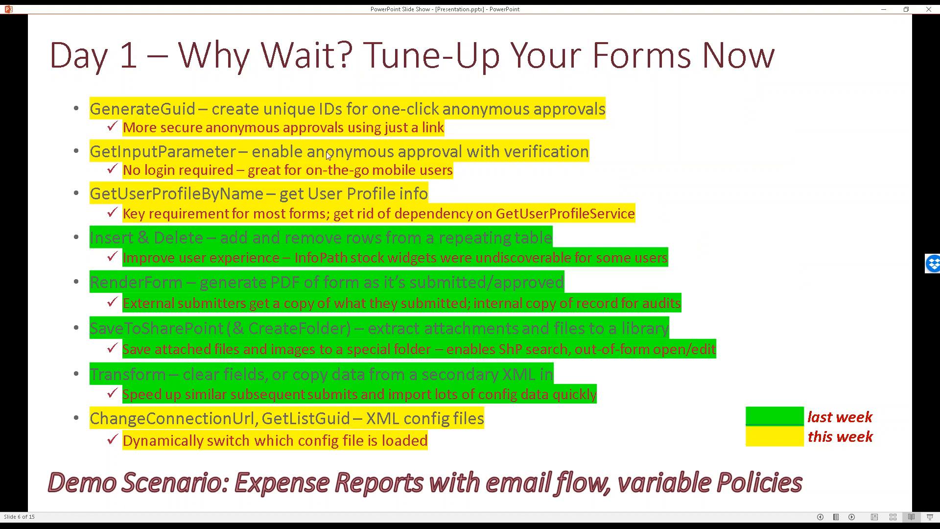
Copy the Approve via Text hyperlink from the expense report approval email and paste it into a new Notepad++ document.
key(alt+Tab)
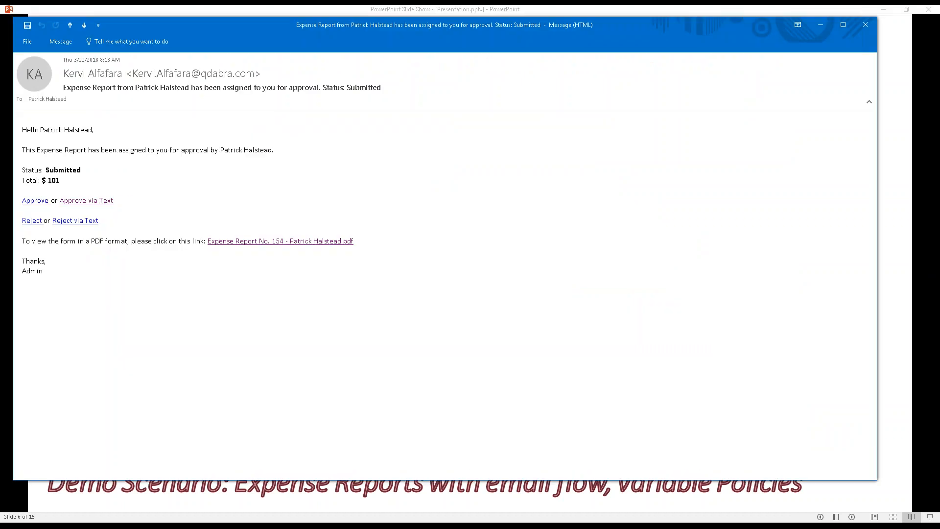
right_click(96, 201)
click(125, 242)
key(alt+Tab)
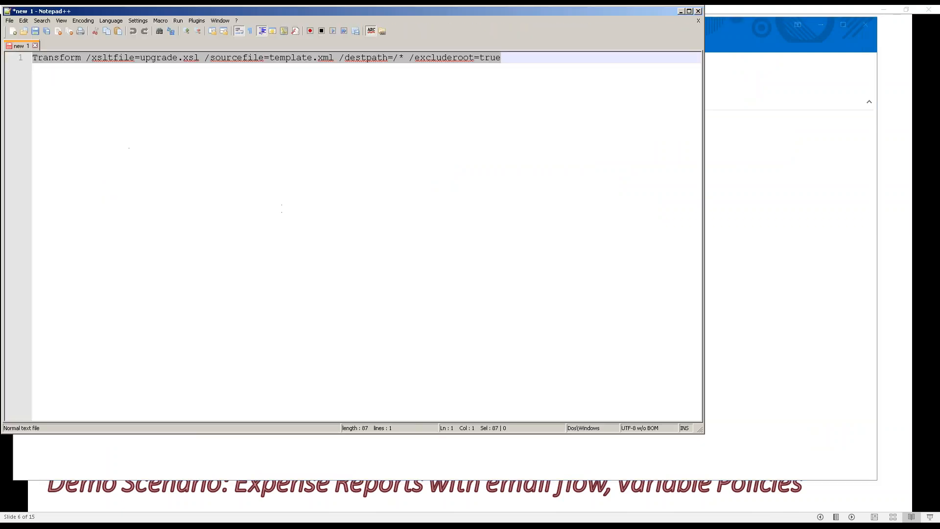
key(ctrl+n)
key(ctrl+v)
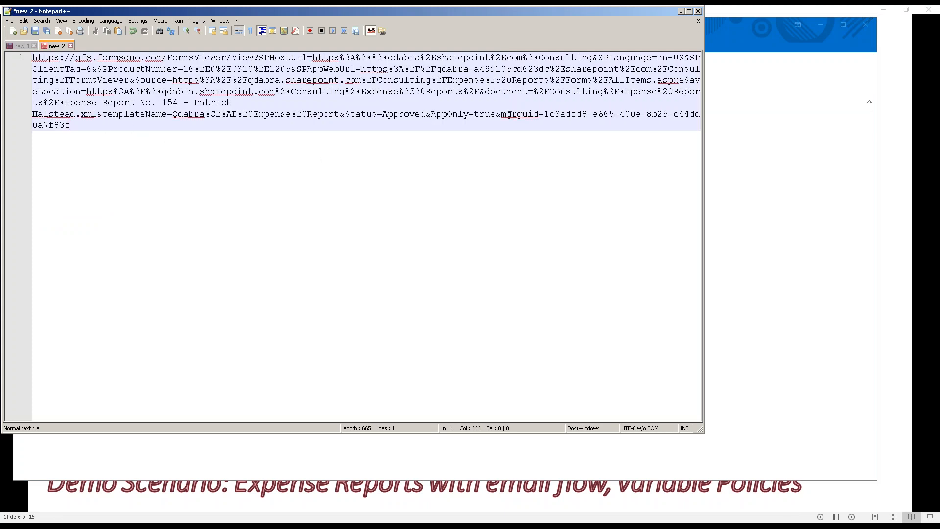
Highlight the mgrguid, AppOnly=true and Status=Approved parameters in the pasted approval URL for inspection.
drag(502, 115, 135, 130)
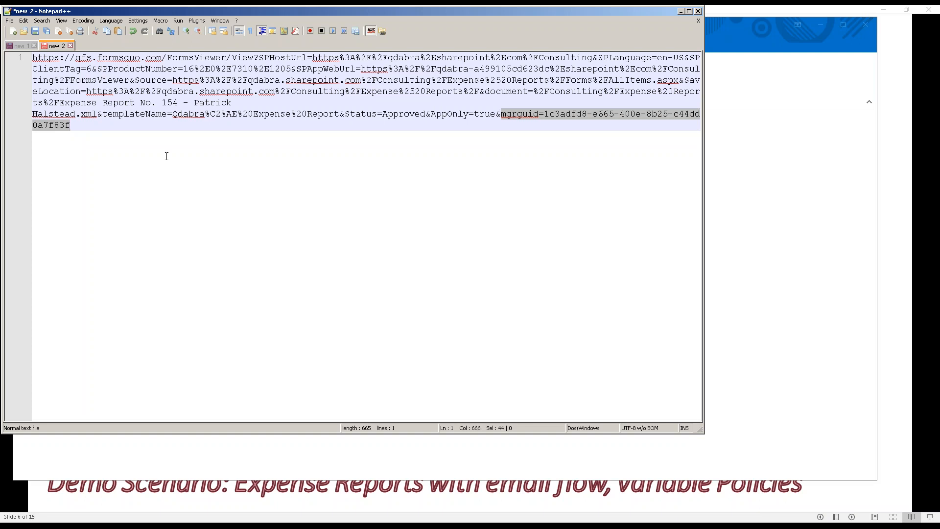
click(440, 116)
drag(431, 116, 502, 115)
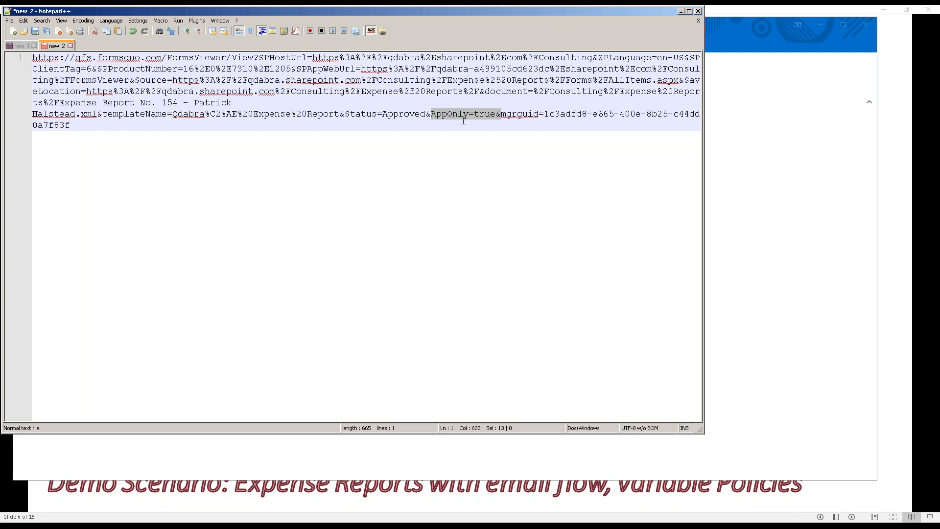
click(455, 149)
drag(426, 114, 345, 114)
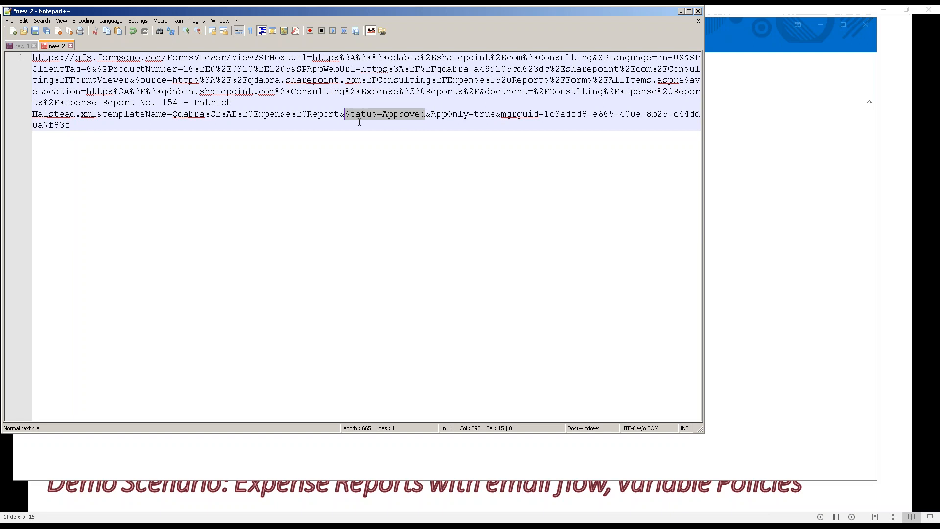
Copy the email's Reject via Text hyperlink and paste it below the first URL in Notepad++, separated by a blank line.
key(alt+Tab)
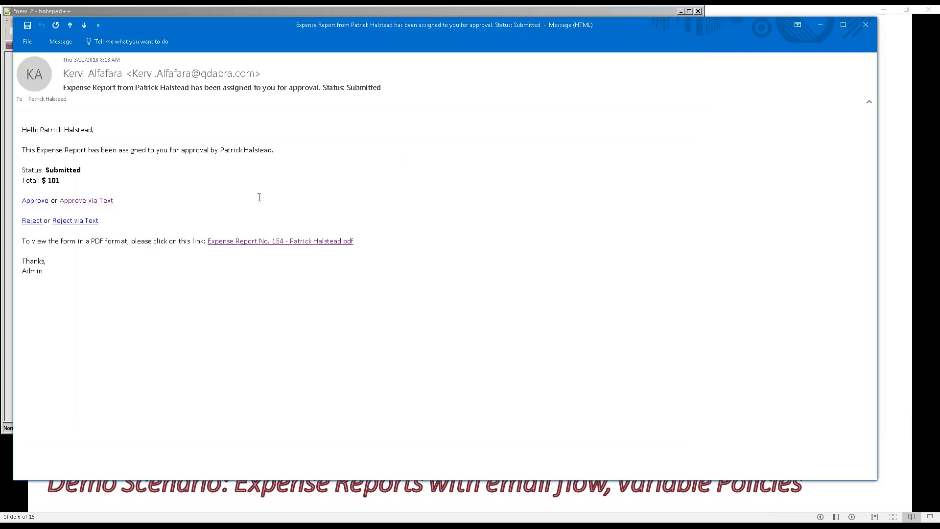
right_click(77, 222)
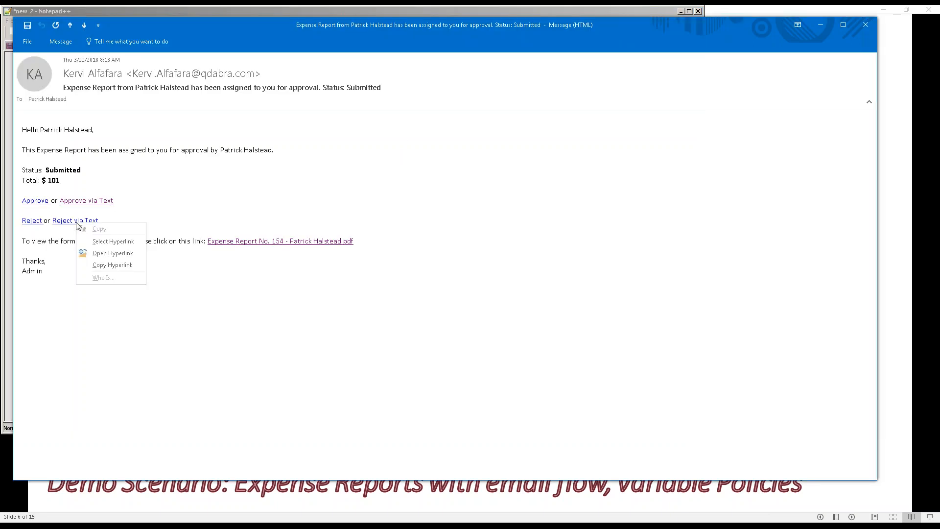
click(119, 266)
key(alt+Tab)
key(ctrl+End)
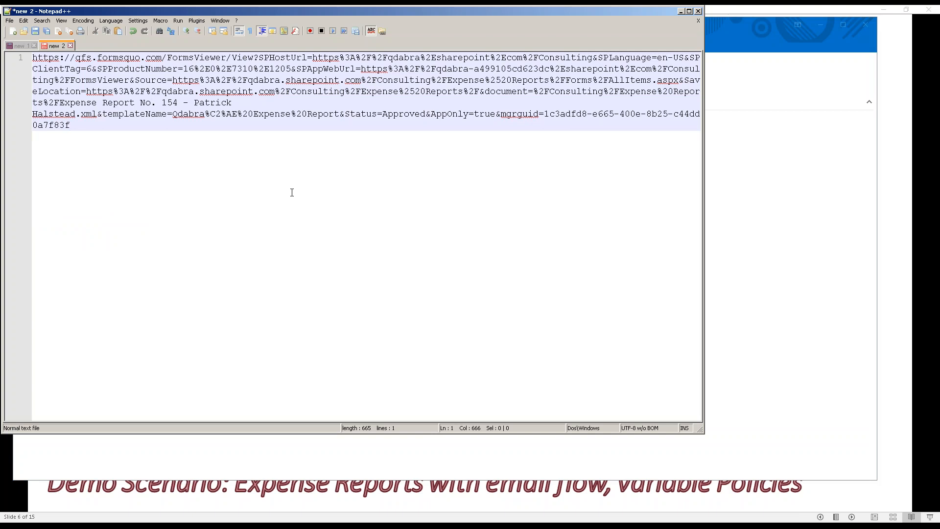
key(Return)
key(Return)
key(ctrl+v)
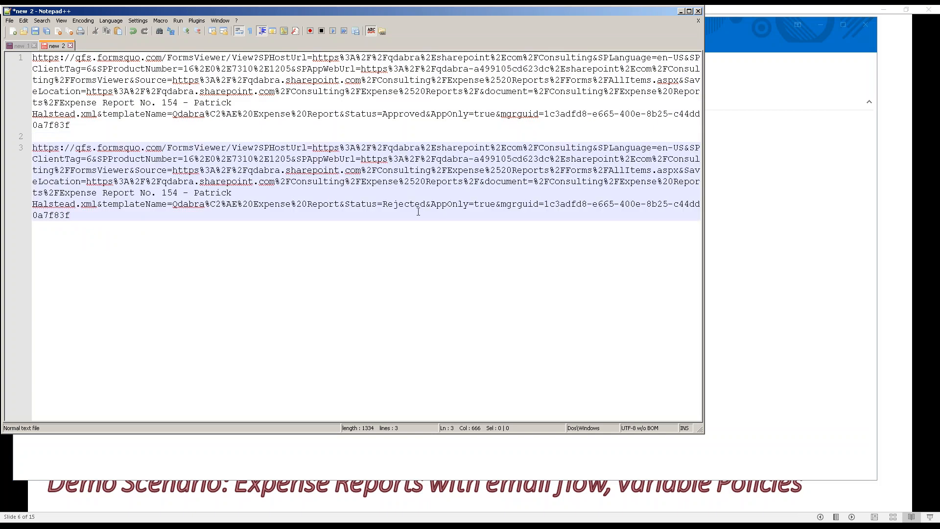
Compare the Status parameters of the two URLs, highlighting Status=Rejected in the second one.
double_click(404, 204)
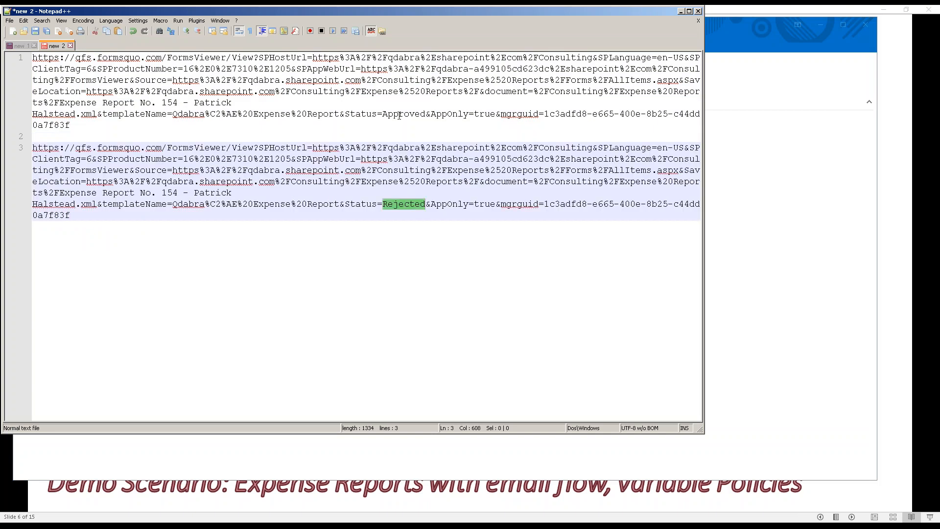
double_click(404, 114)
drag(425, 204, 347, 208)
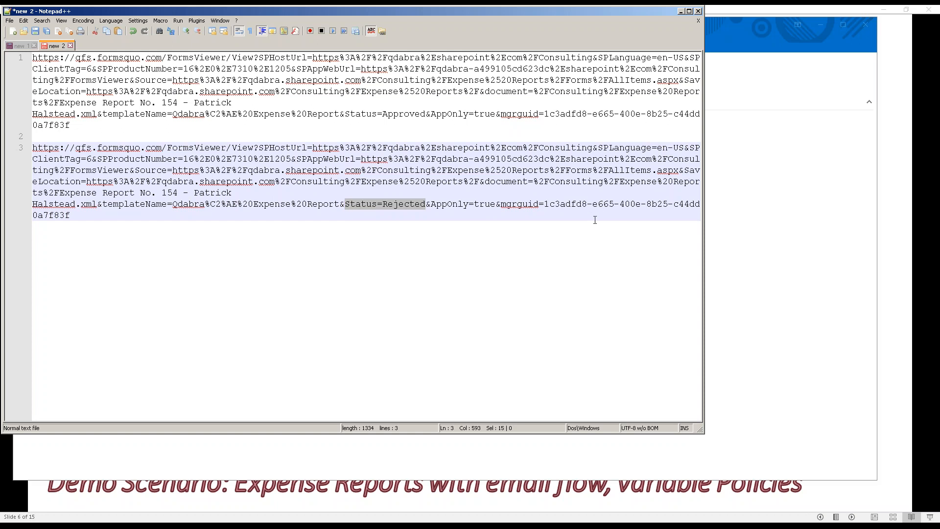
Copy the email's plain Approve hyperlink and paste it as a third URL in Notepad++, after a blank line.
key(alt+Tab)
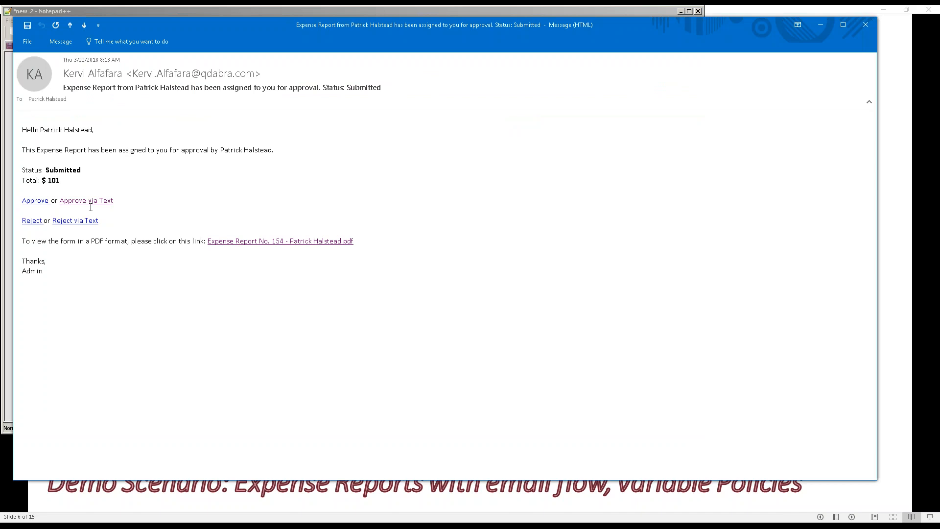
right_click(41, 203)
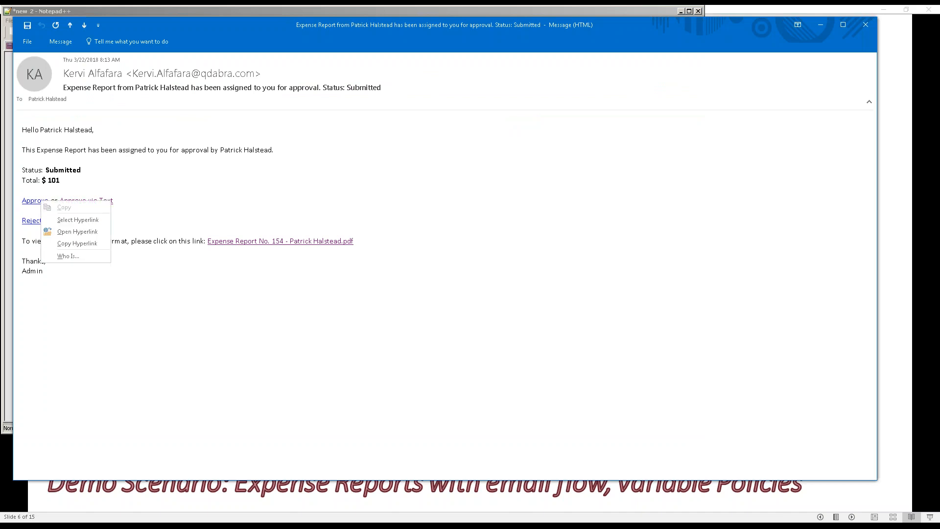
click(96, 244)
key(alt+Tab)
click(366, 261)
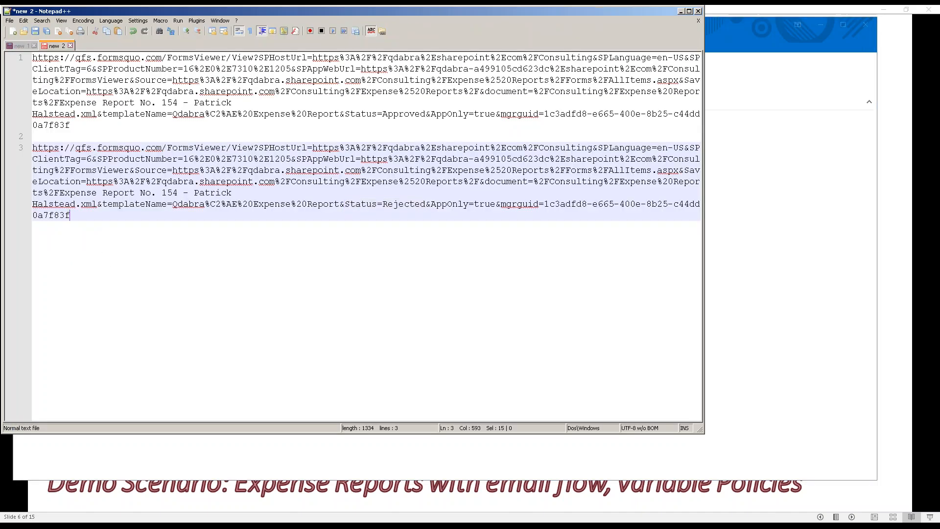
key(Return)
key(Return)
key(ctrl+v)
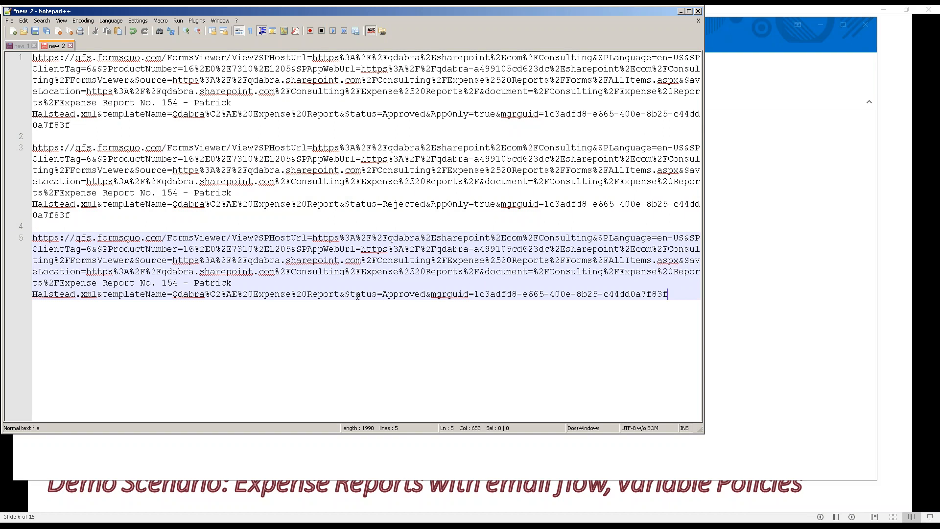
Compare the plain Approve URL's Status=Approved parameter with the AppOnly=true parameter in the Reject via Text URL.
drag(345, 294, 426, 294)
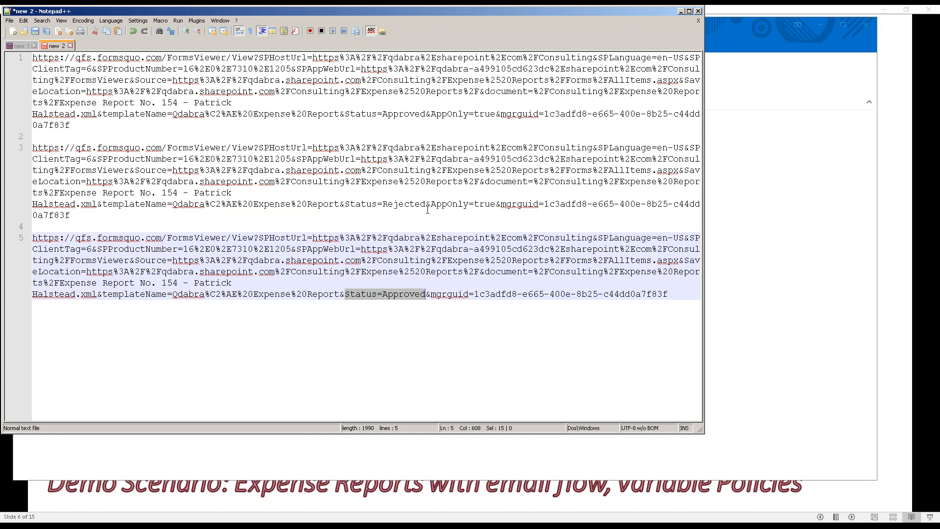
drag(429, 206, 498, 207)
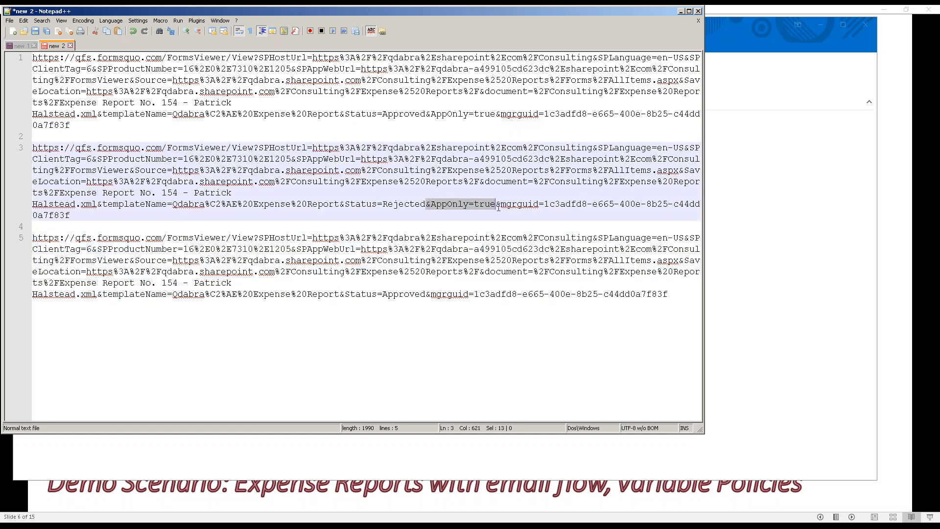
click(501, 323)
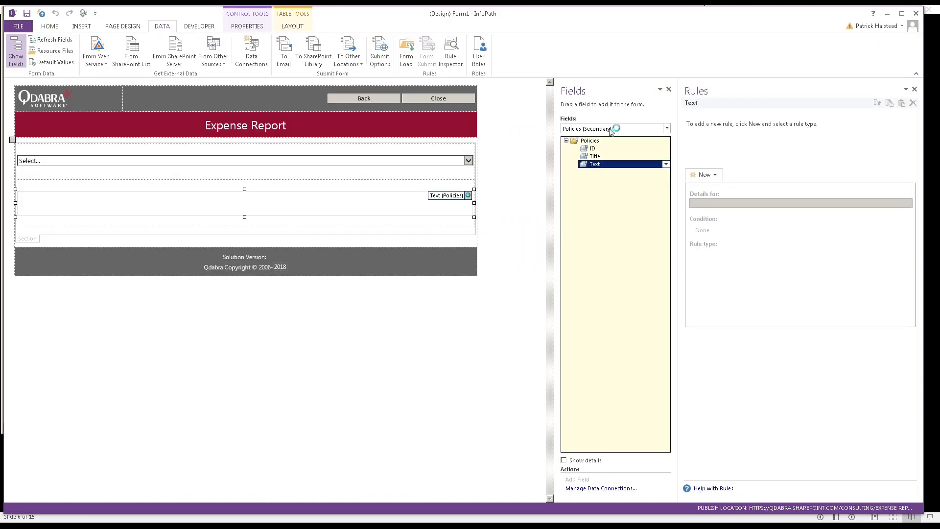
In InfoPath, show the finishedLoading rules of the QdabraRules data source and examine the actions of Set Parameters (Approved from Link).
click(614, 128)
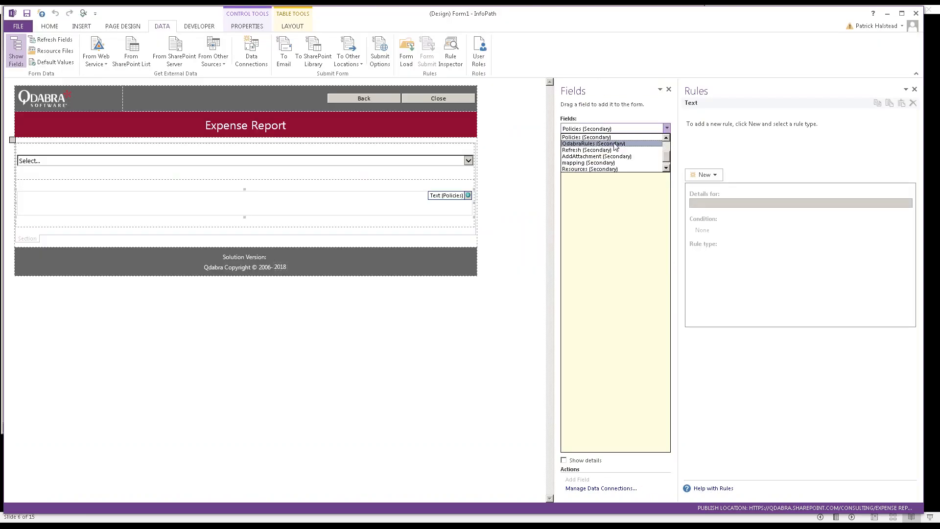
click(615, 144)
click(605, 156)
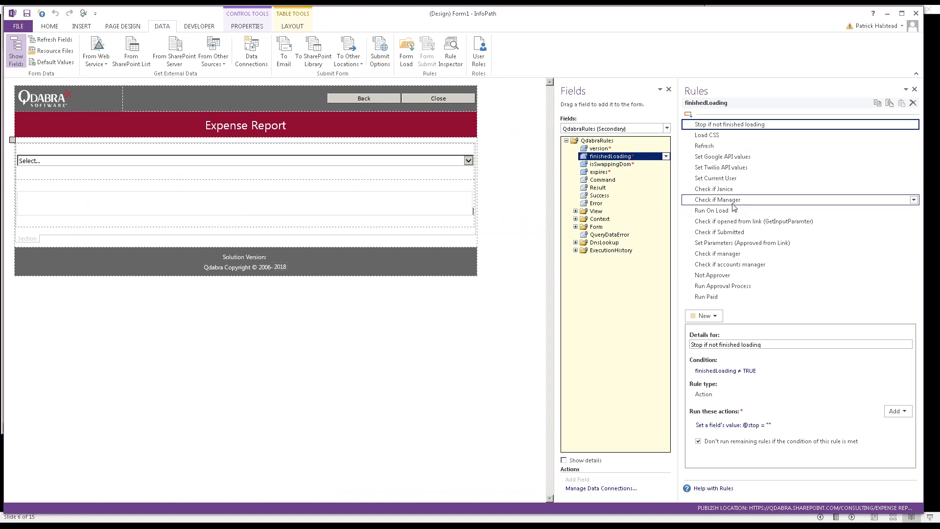
click(739, 244)
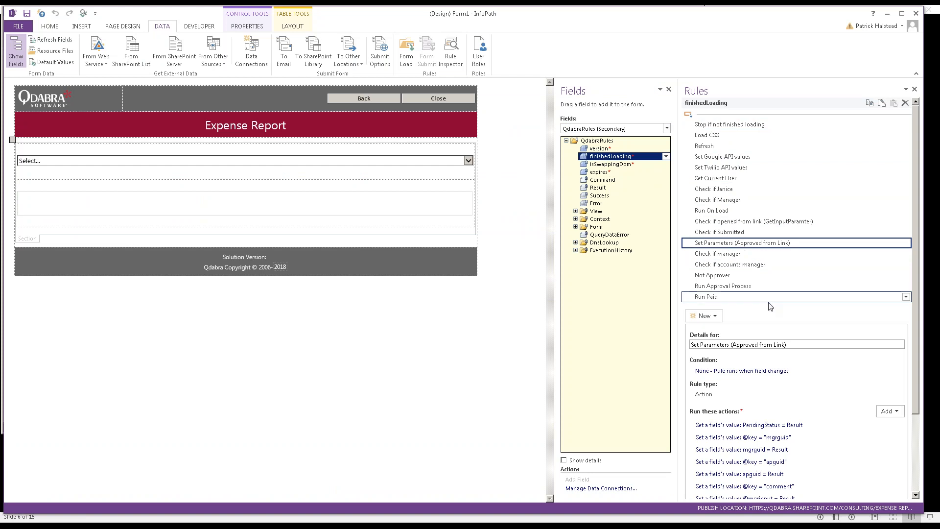
drag(912, 346, 919, 419)
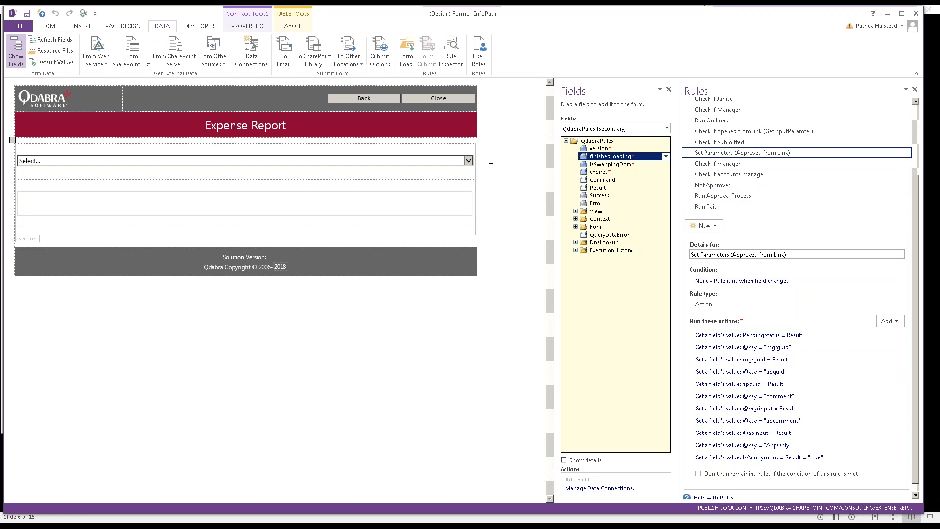
Switch to the FormsViewer debug output and examine the LoadResource, RefreshSharePointListItems, Twilio From Encode and GetUserProfileByName commands.
key(alt+Tab)
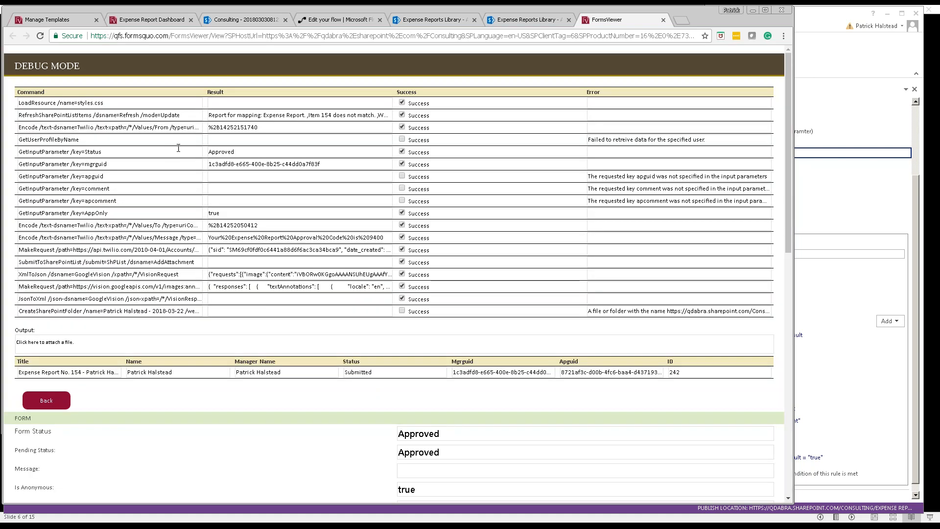
double_click(141, 140)
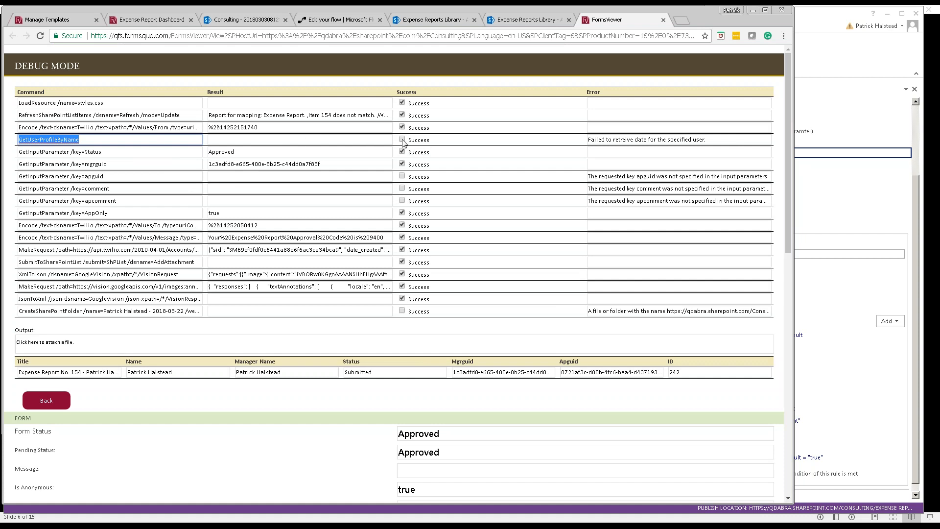
double_click(103, 104)
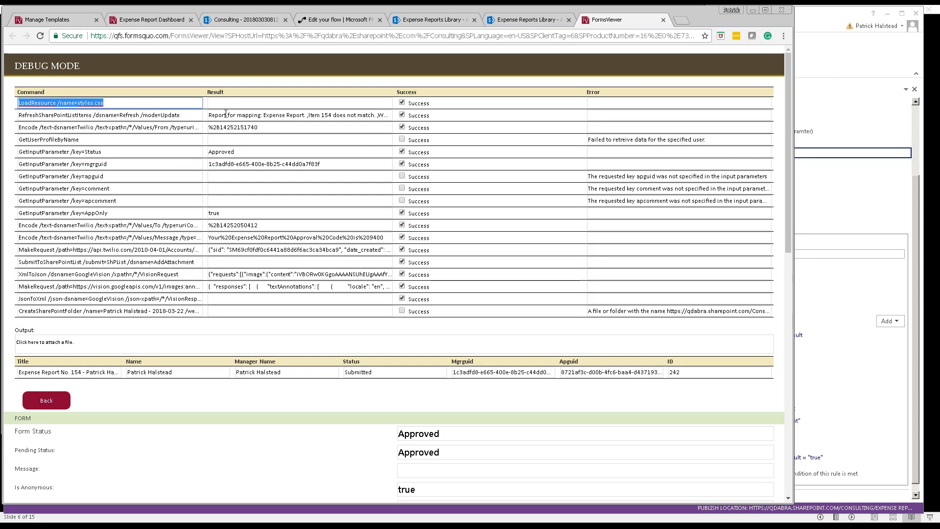
double_click(196, 114)
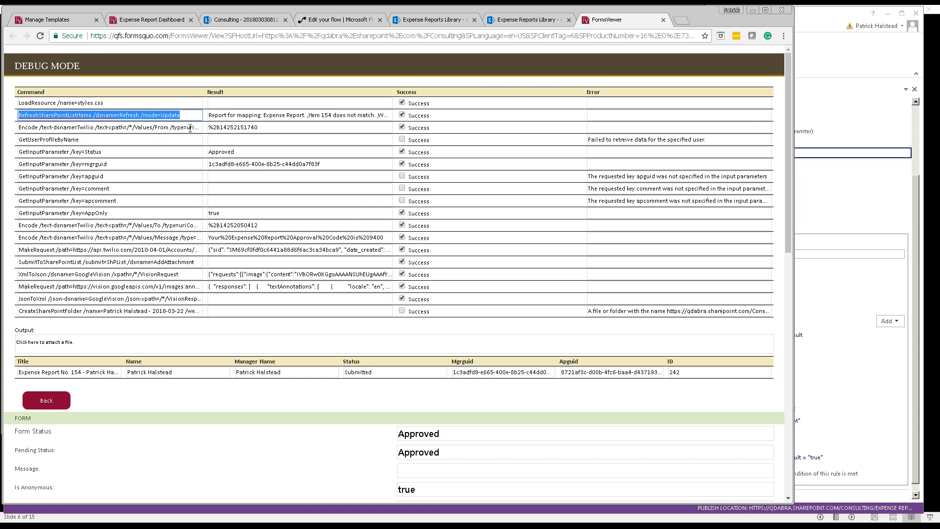
drag(191, 128, 5, 129)
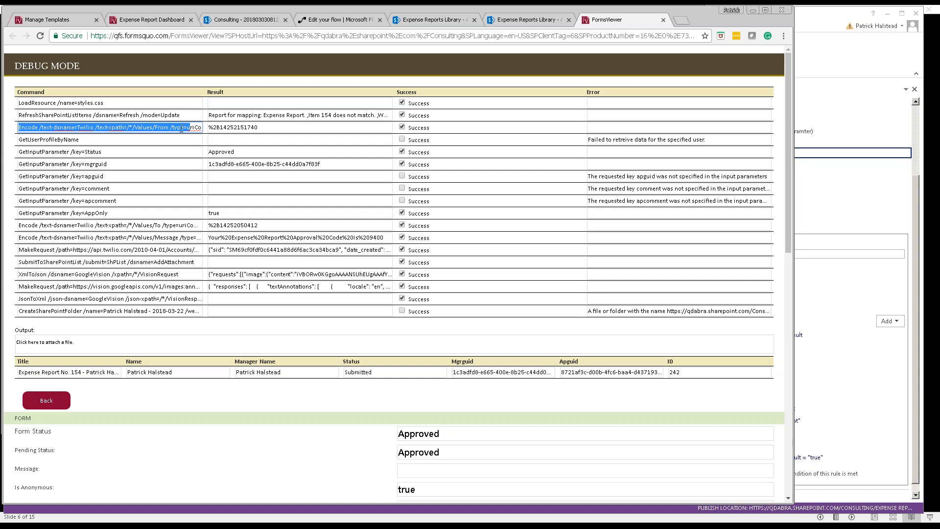
click(125, 141)
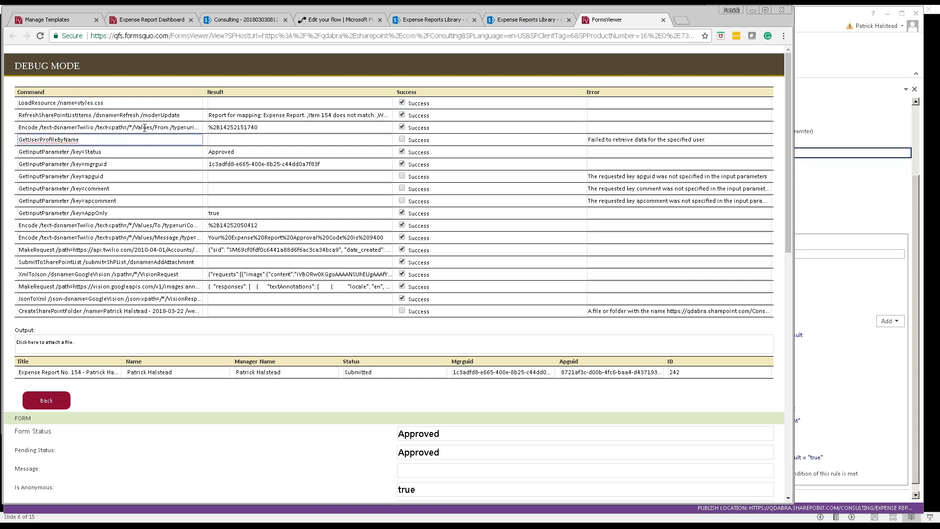
drag(53, 128, 294, 132)
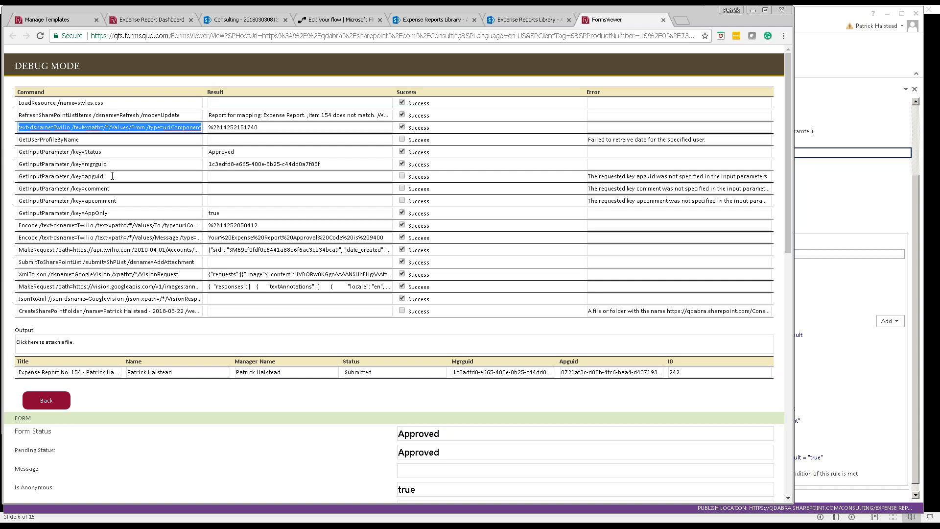
click(154, 141)
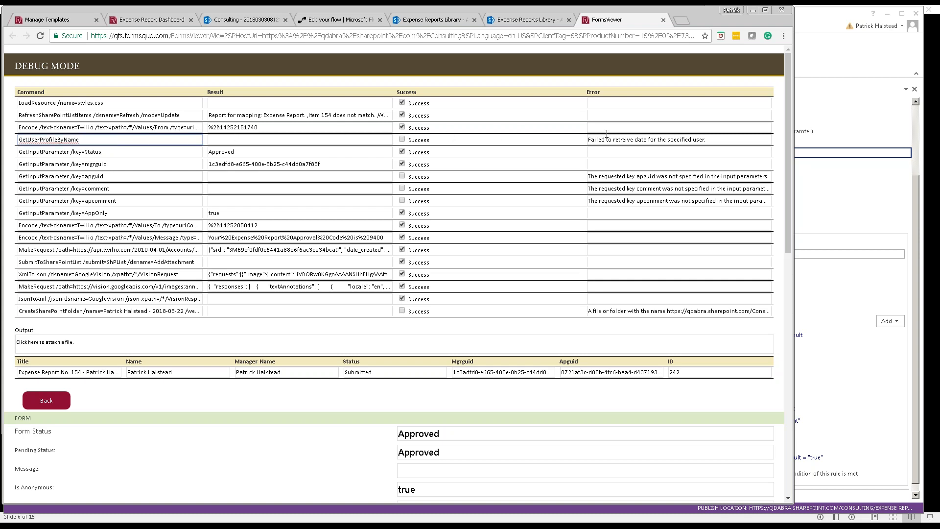
Examine the GetInputParameter commands from Status through AppOnly, highlighting the results for Status and AppOnly.
triple_click(118, 152)
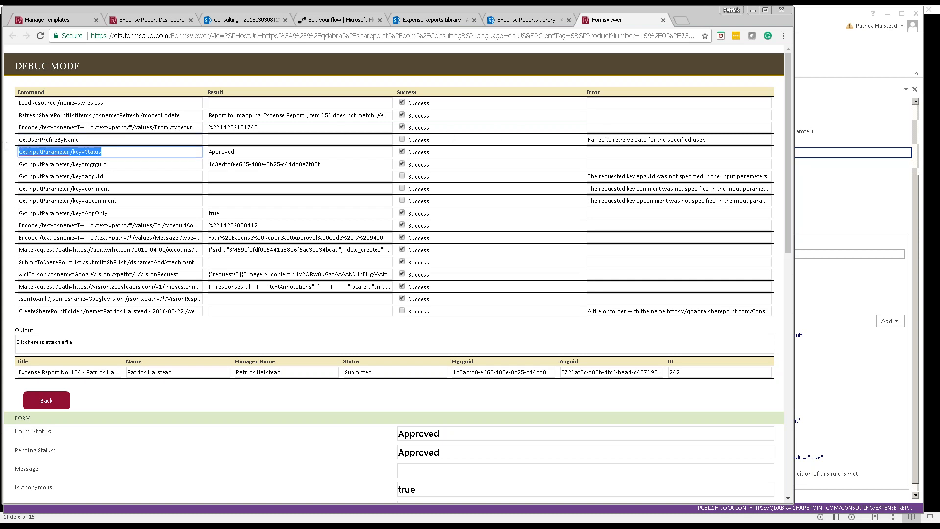
triple_click(242, 152)
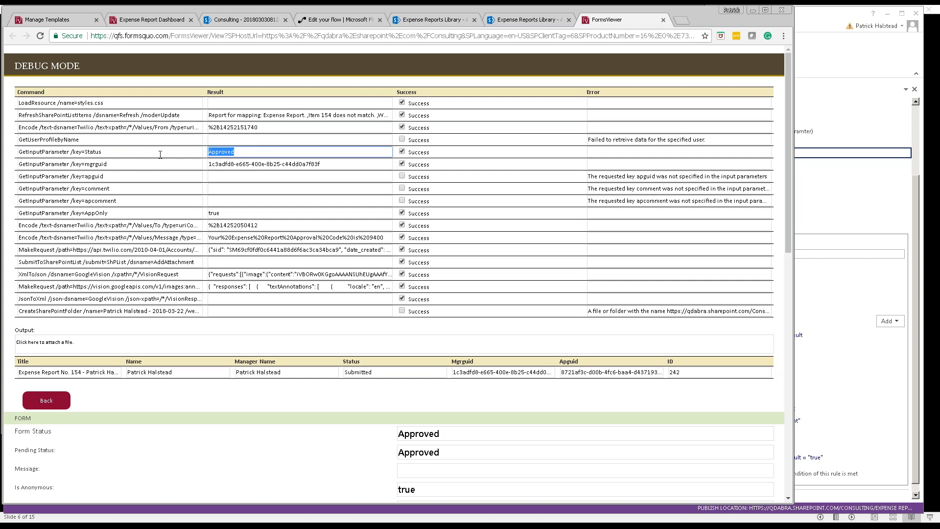
click(128, 169)
click(128, 177)
click(126, 189)
click(126, 199)
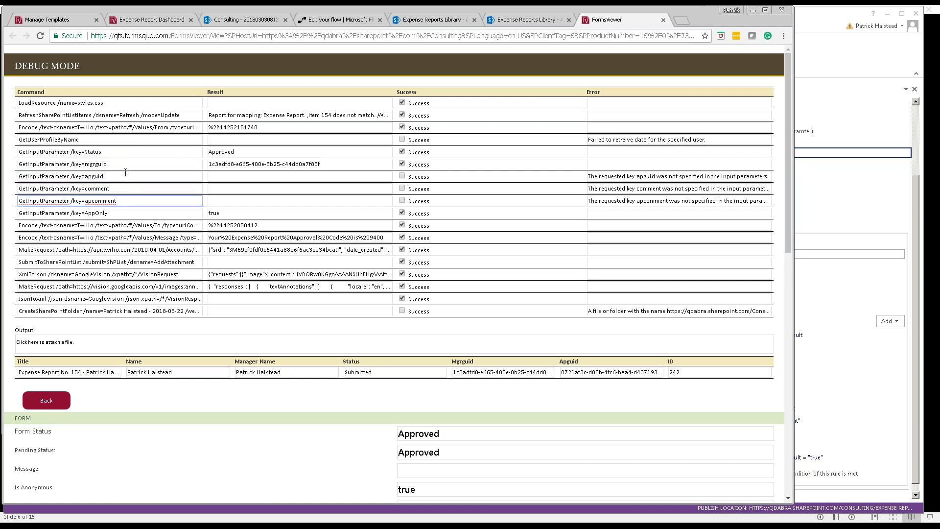
click(123, 177)
key(ctrl+a)
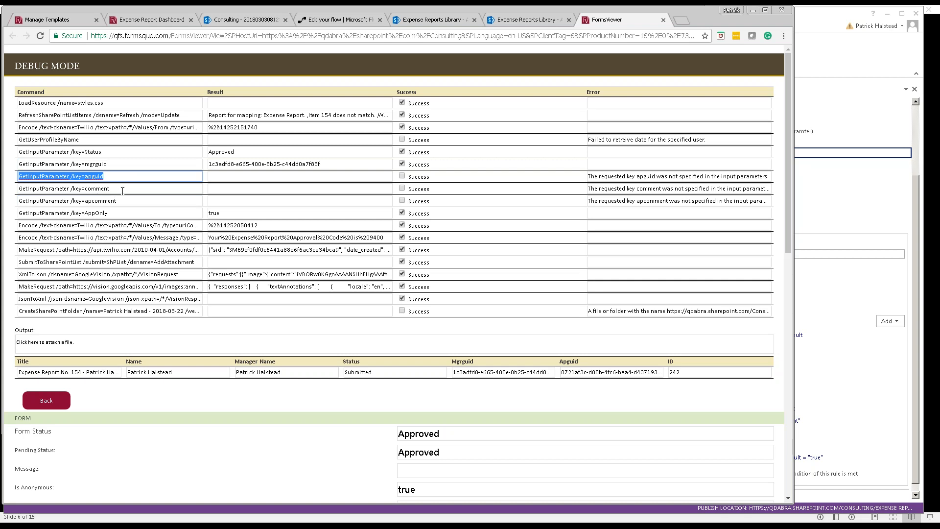
drag(129, 201, 71, 189)
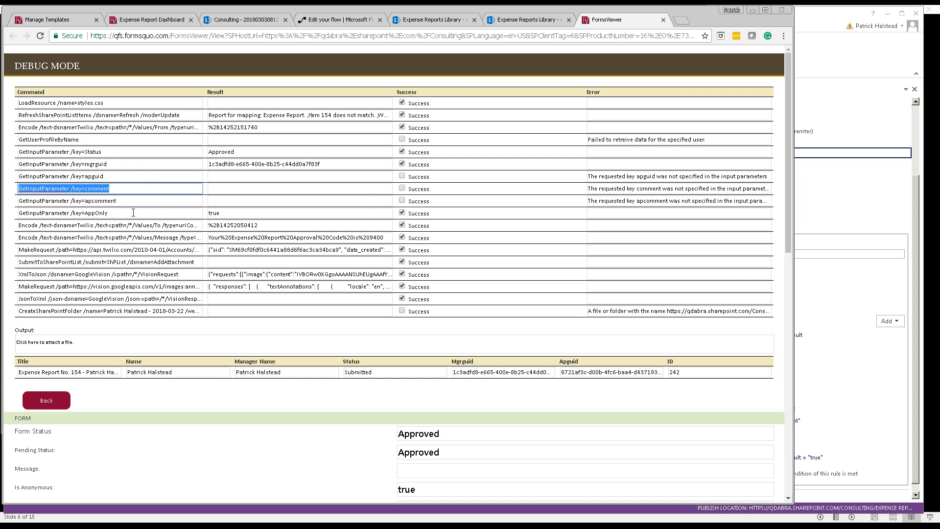
drag(122, 215, 10, 216)
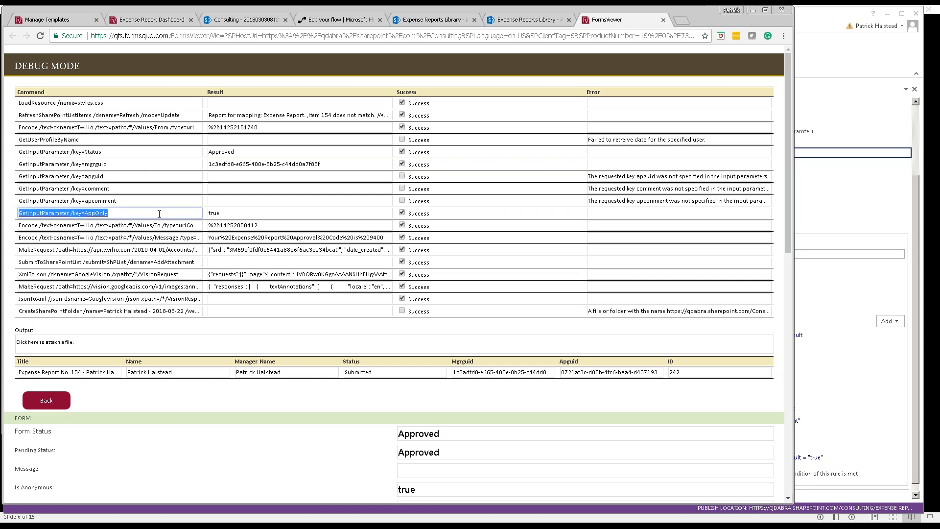
drag(229, 214, 199, 214)
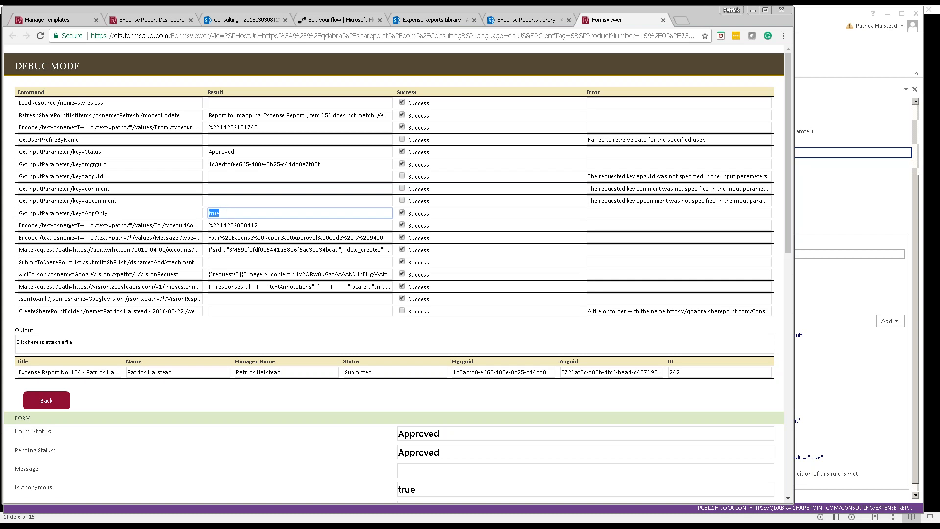
Examine the remaining debug commands, from the Twilio To Encode and MakeRequest through SubmitToSharePointList and XmlToJson to CreateSharePointFolder.
drag(34, 227, 240, 214)
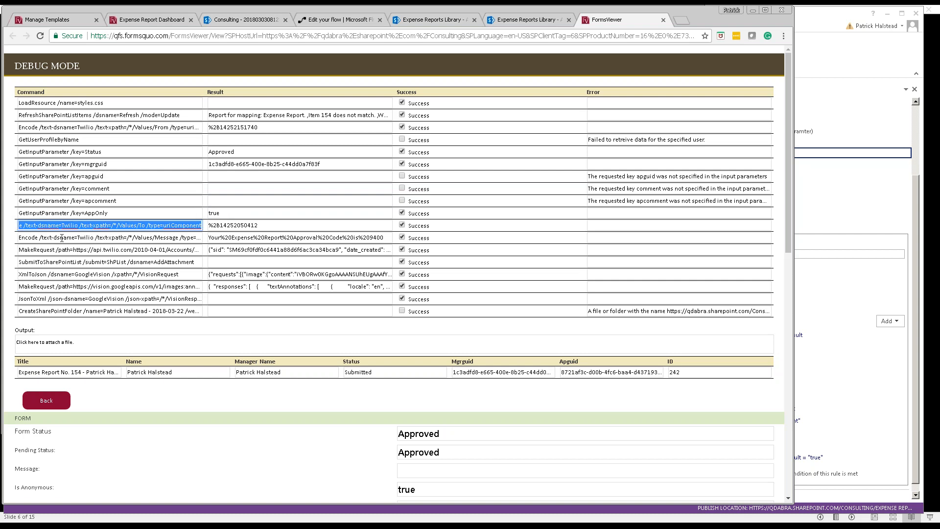
click(43, 250)
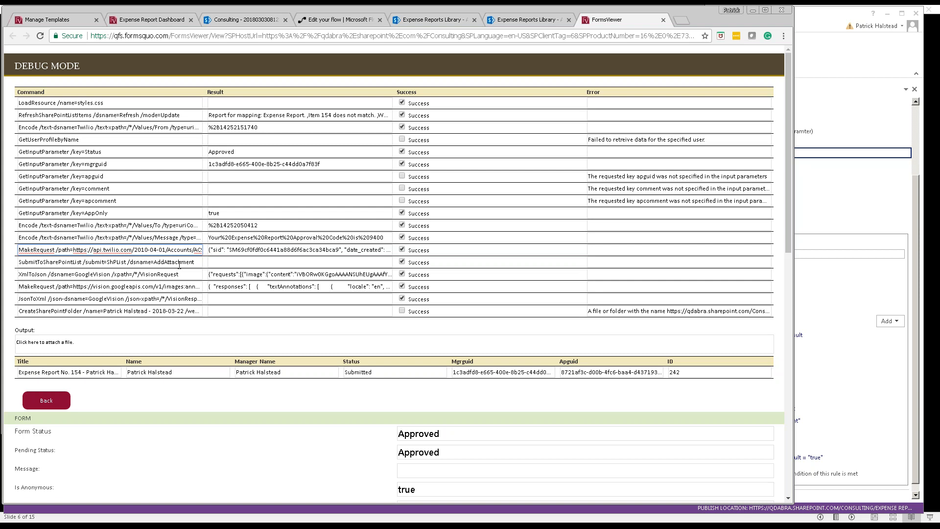
click(200, 262)
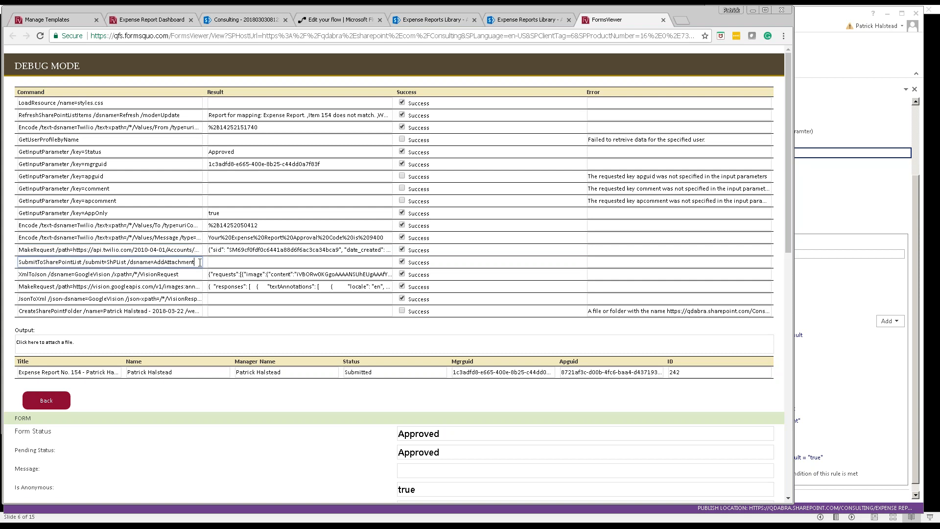
drag(199, 262, 2, 267)
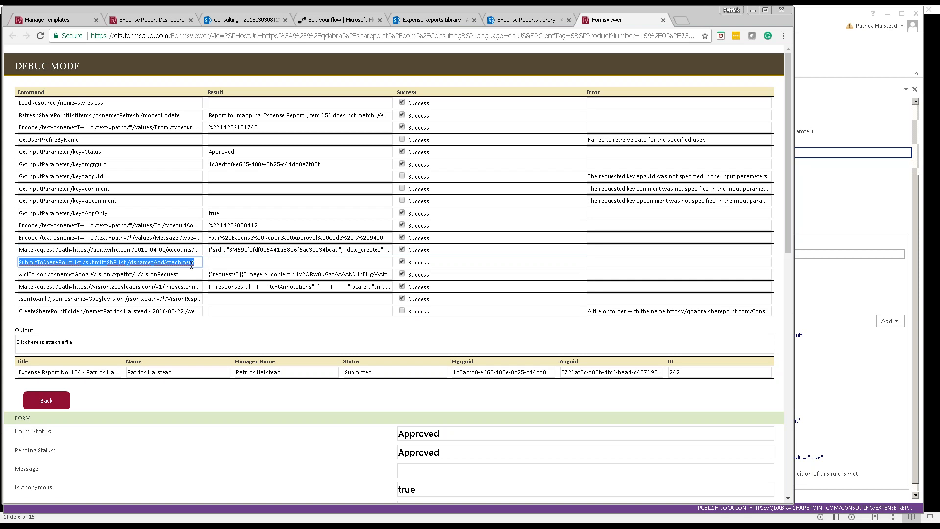
drag(186, 276, 18, 274)
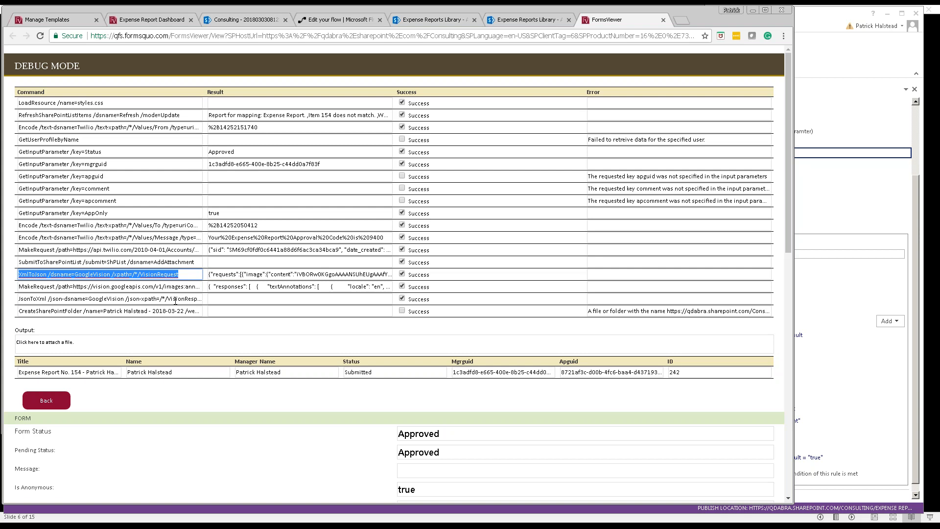
click(200, 310)
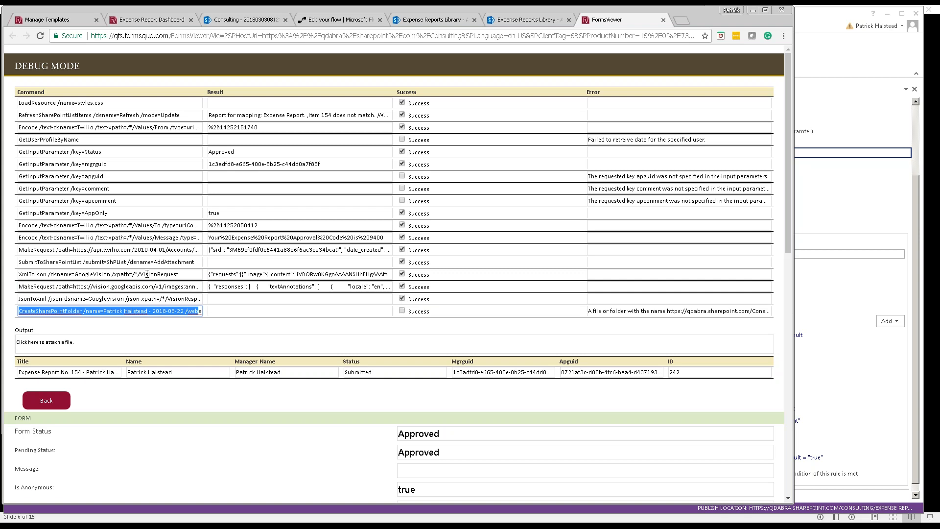
Leave debug mode to show the Expense Report form, and switch to the Expense Report Dashboard.
click(47, 404)
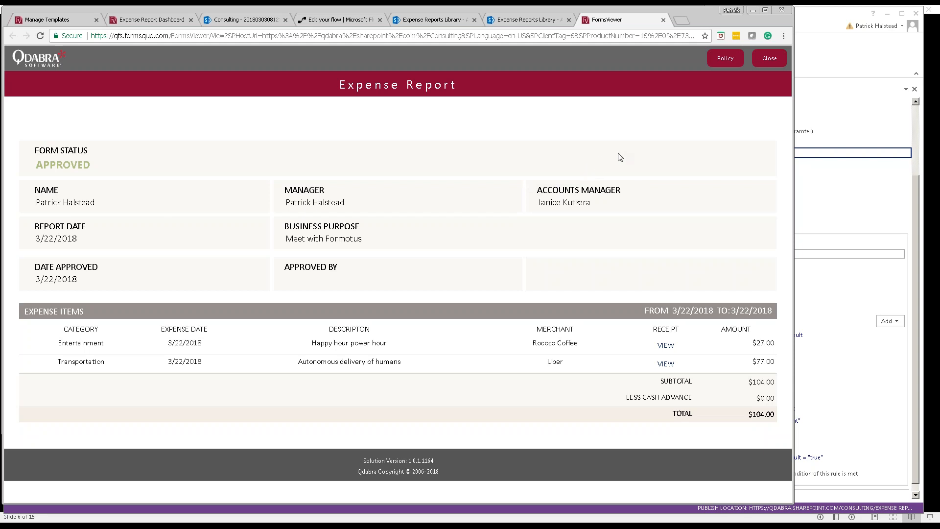
key(alt+Tab)
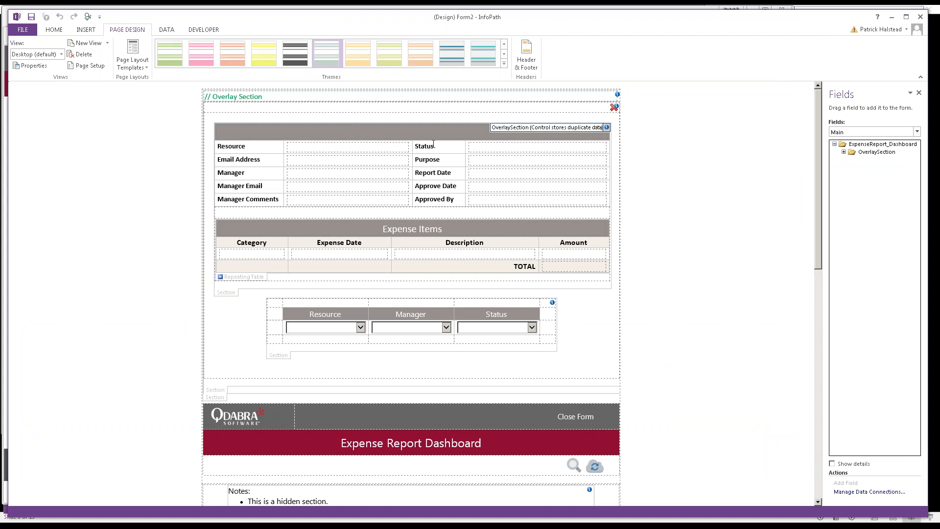
key(alt+Tab)
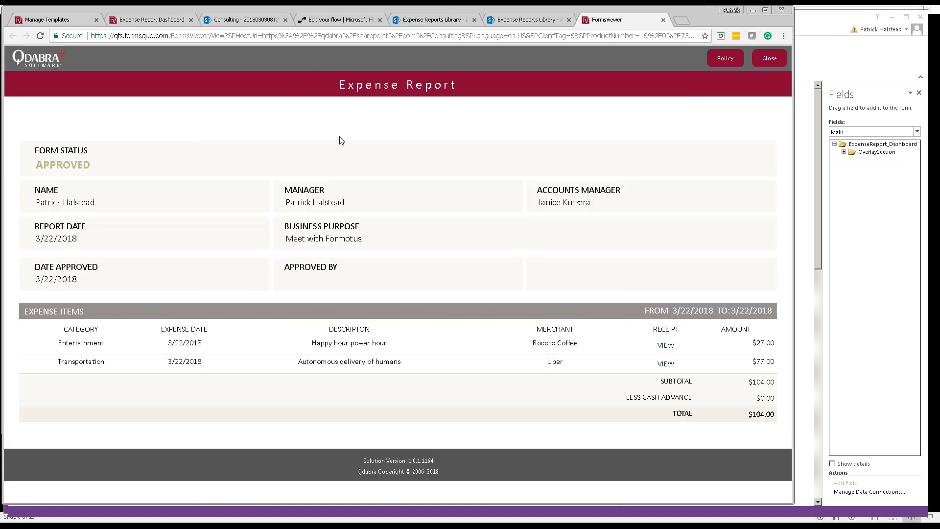
click(148, 21)
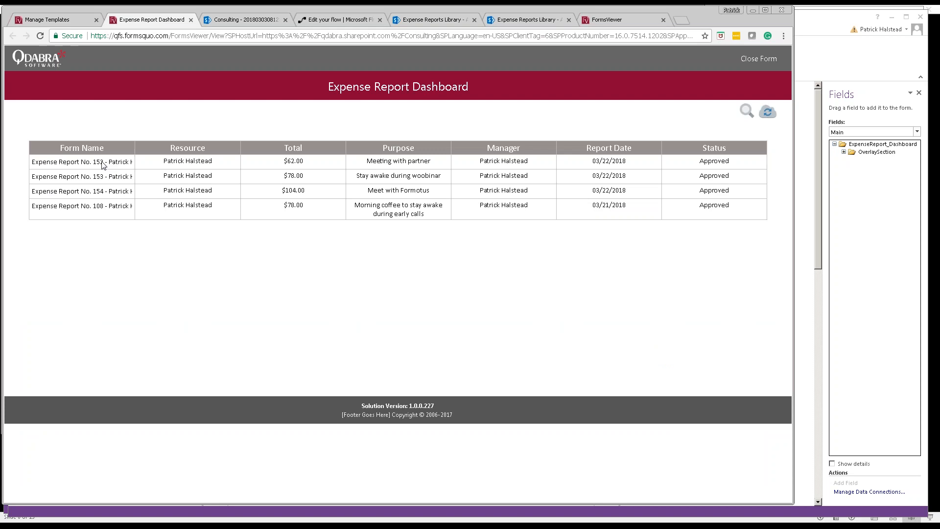
Clear the dashboard's Resource filter so that reports of all employees are included, and close the filter dialog.
click(744, 115)
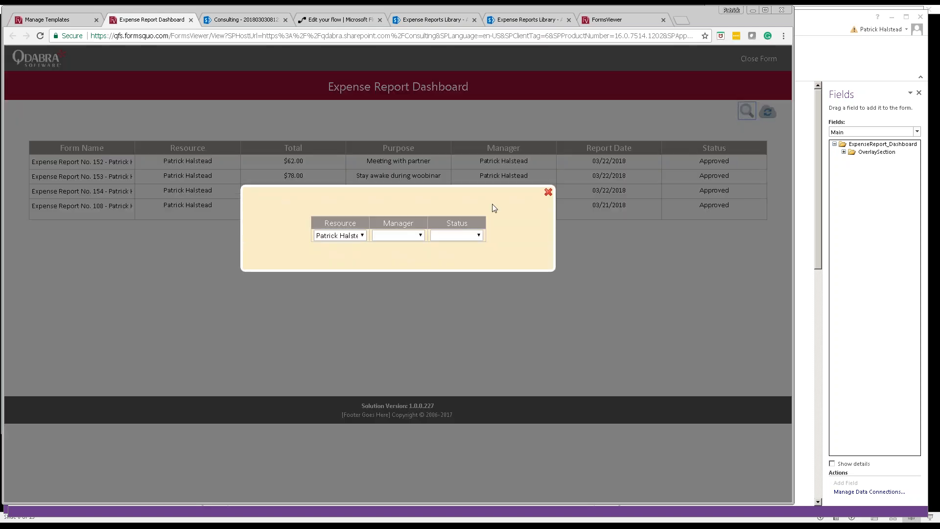
click(364, 236)
click(359, 246)
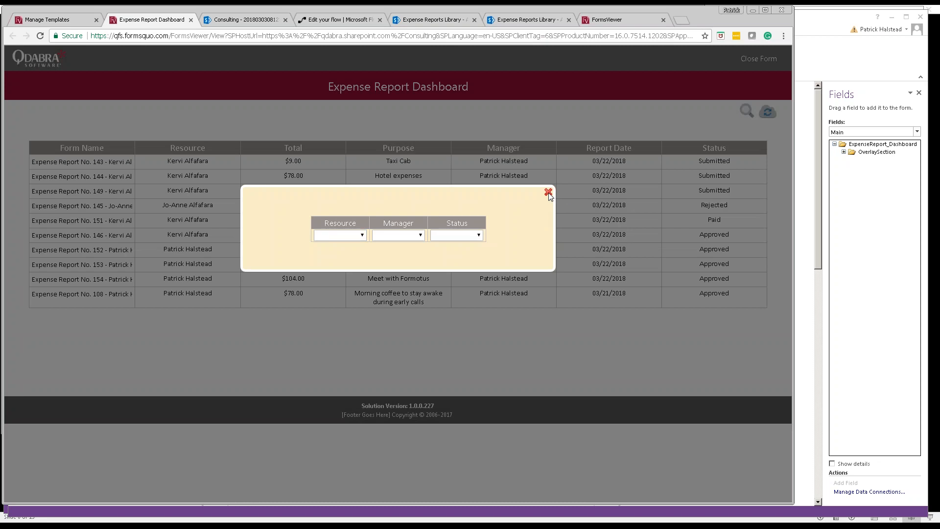
click(548, 193)
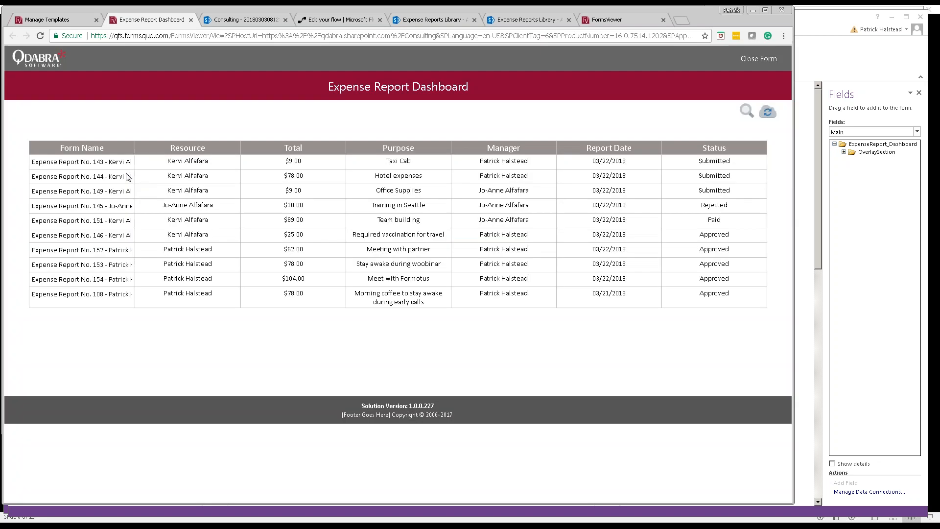
View the details of the Meet with Formotus and Office Supplies expense reports, closing each overlay.
click(97, 281)
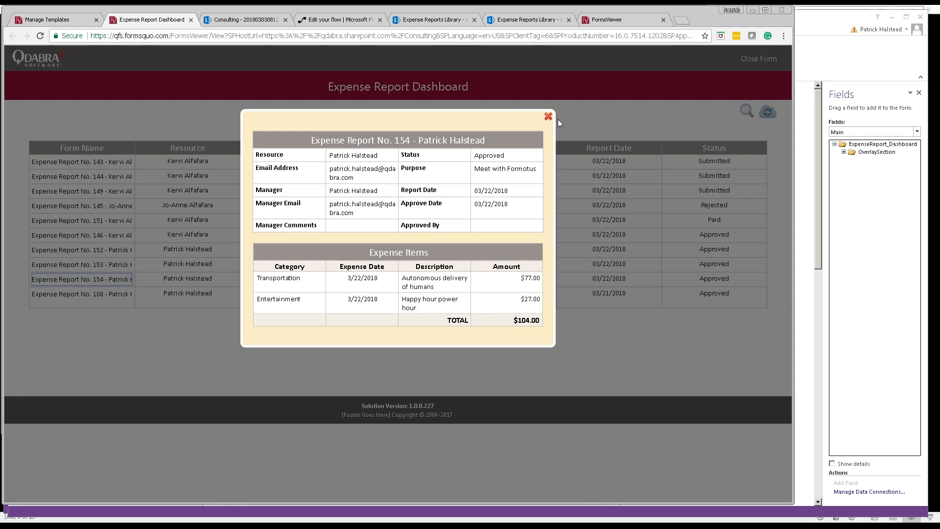
click(548, 117)
click(168, 190)
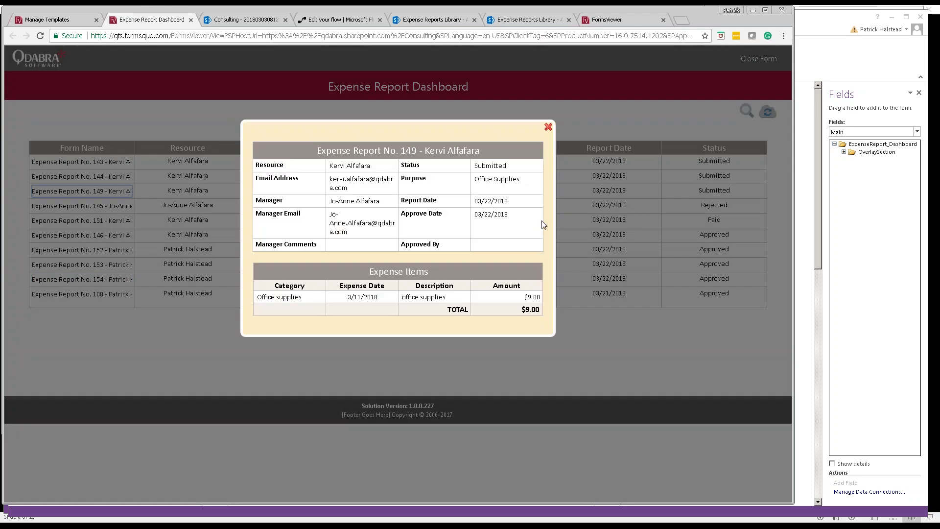
click(550, 129)
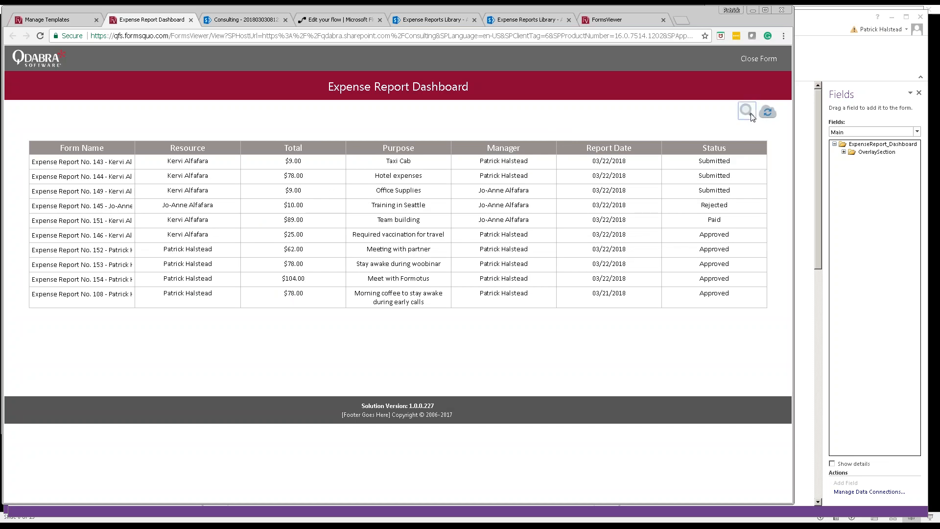
Filter the dashboard by the resource who owns the Office Supplies report, and close the filter dialog.
click(746, 111)
click(355, 236)
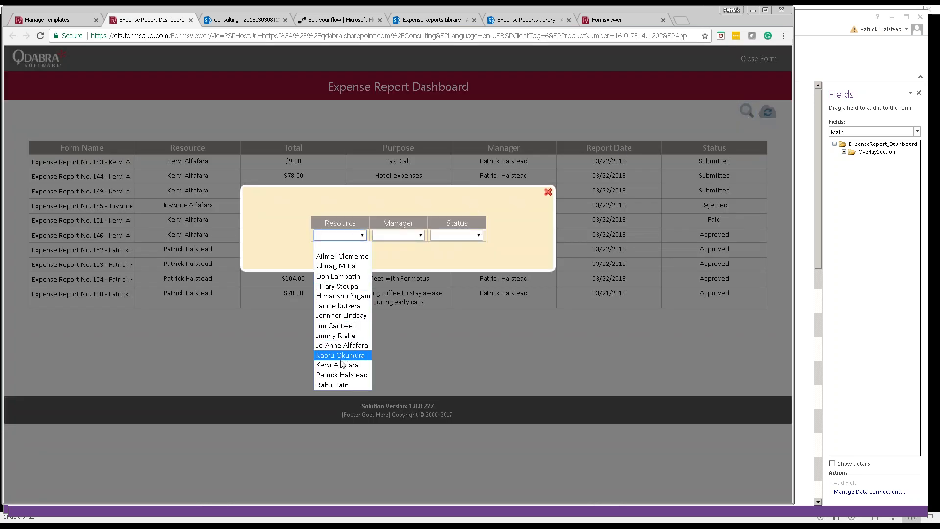
click(368, 364)
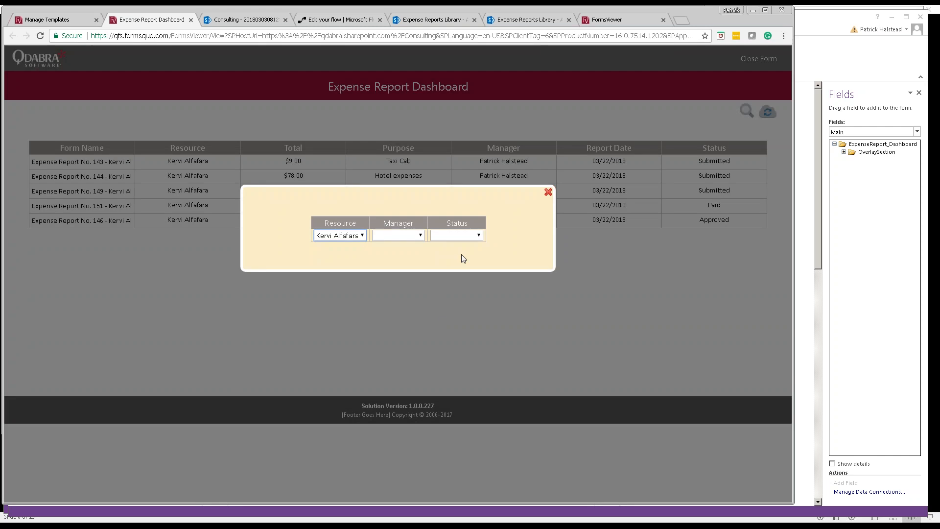
click(547, 193)
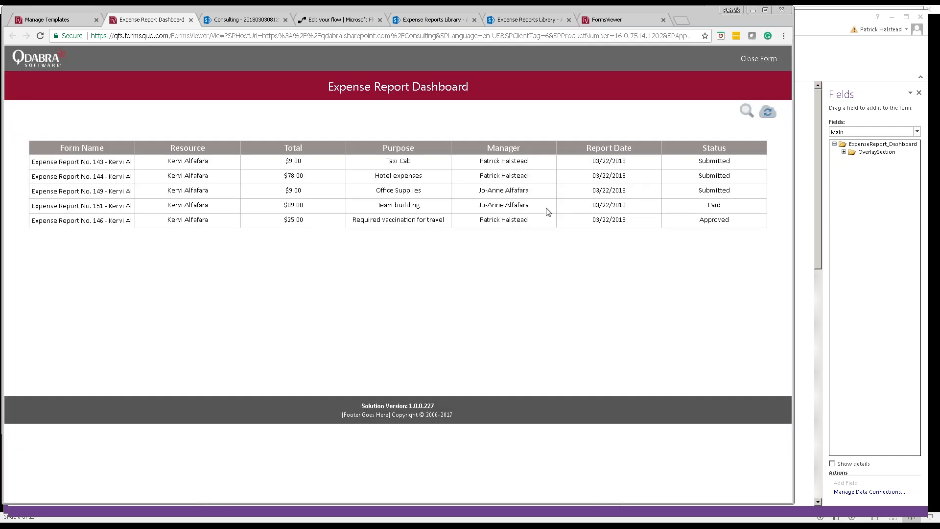
Switch to the dashboard template in InfoPath Designer and examine the Hide rules of the filter section and the expense details section.
key(alt+Tab)
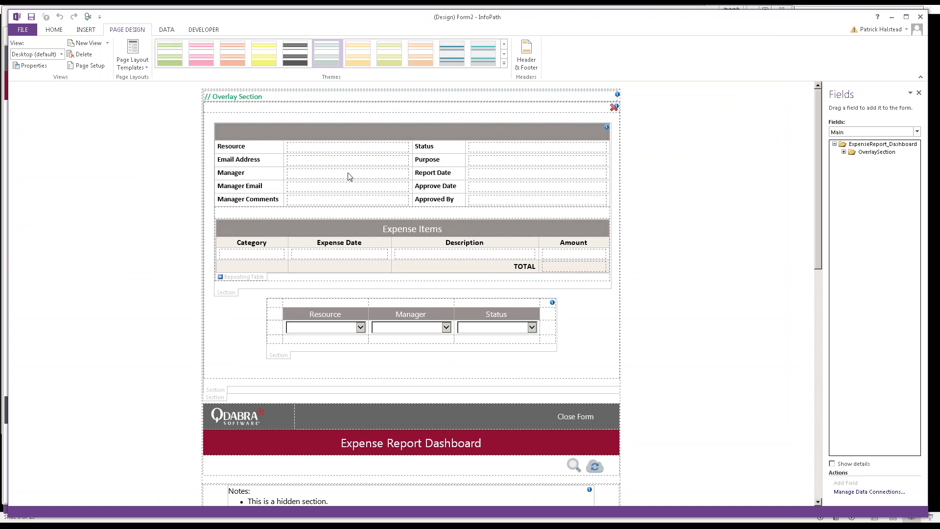
click(227, 293)
click(276, 356)
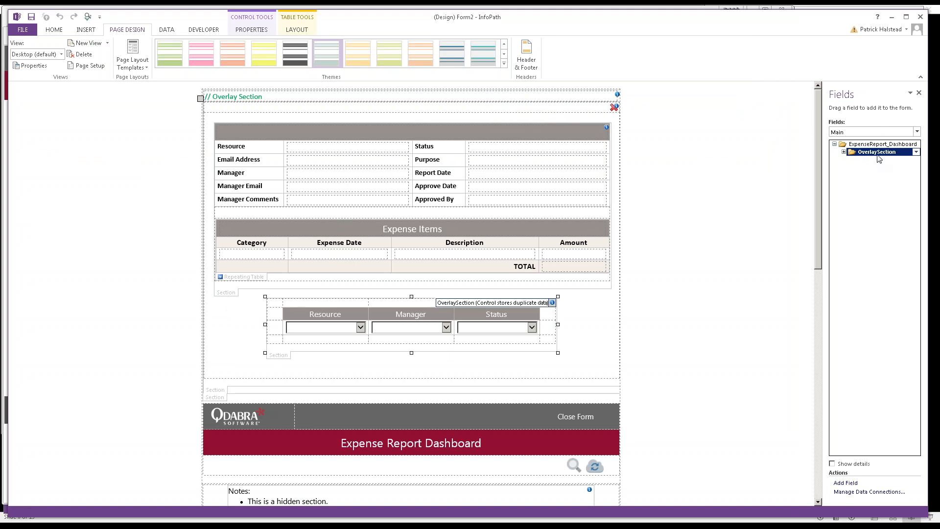
click(47, 33)
click(696, 55)
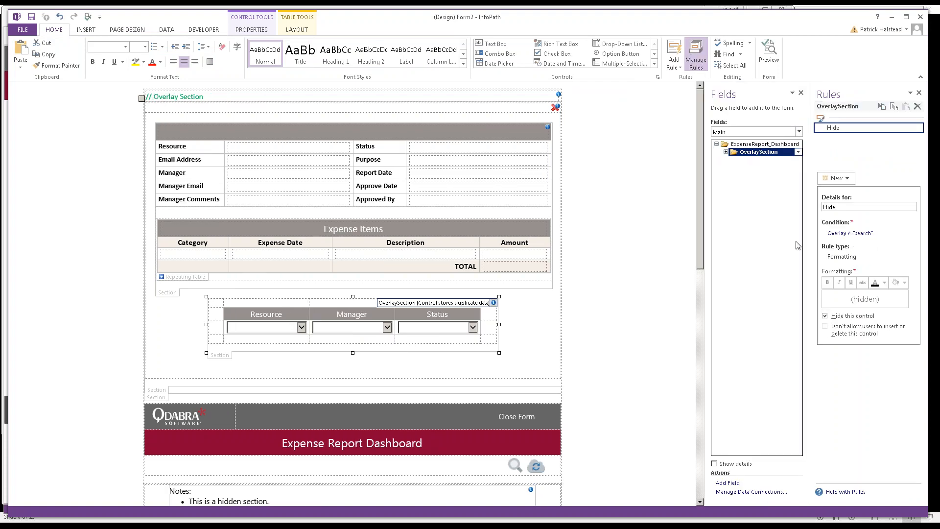
click(171, 295)
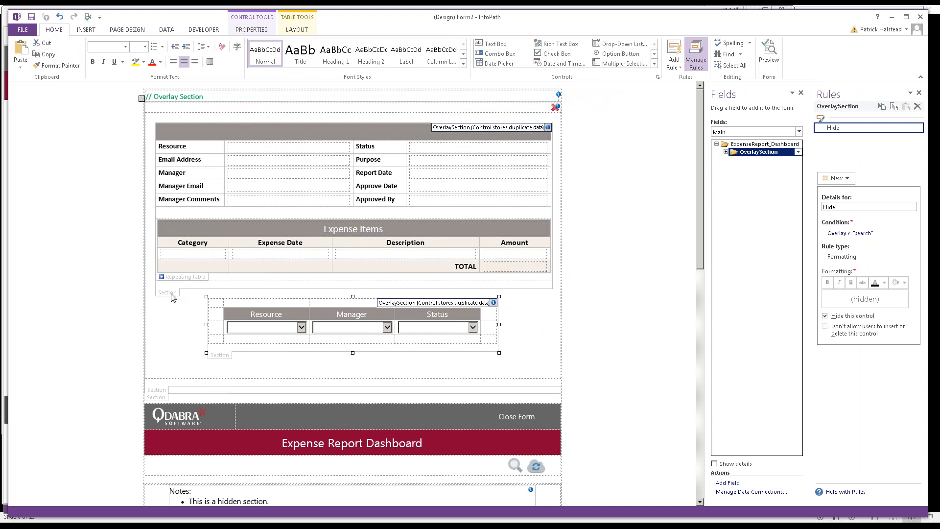
click(171, 295)
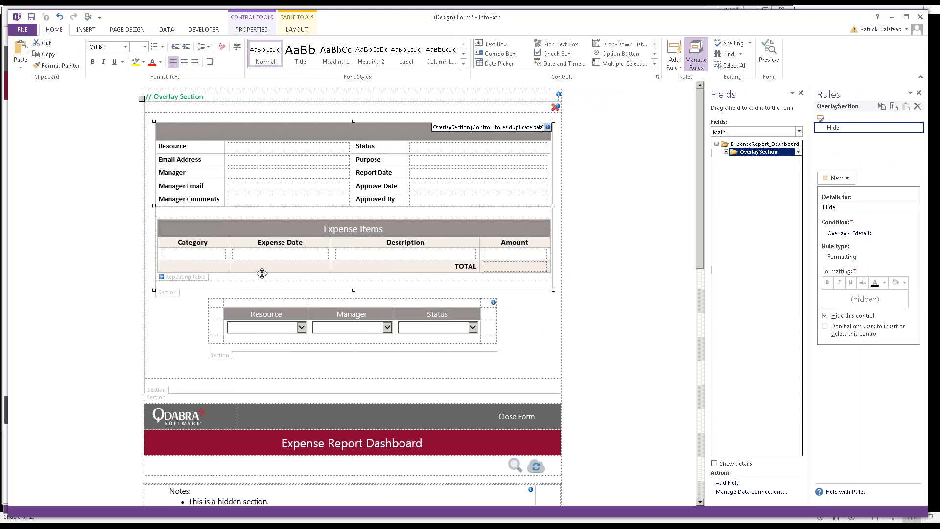
Inspect the rule on the dashboard's magnifier picture button and the layout down to the report table, and switch to the PowerPoint slide show.
scroll(316, 264, down, 5)
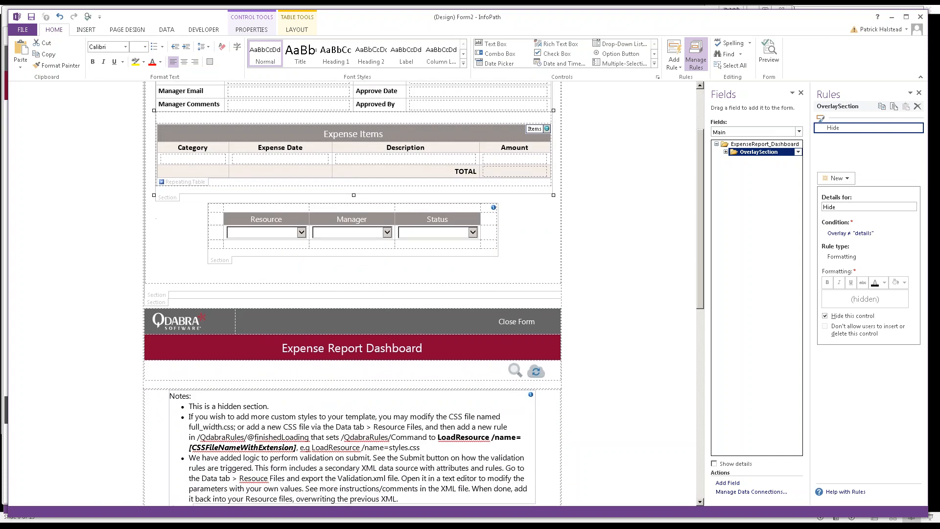
click(519, 277)
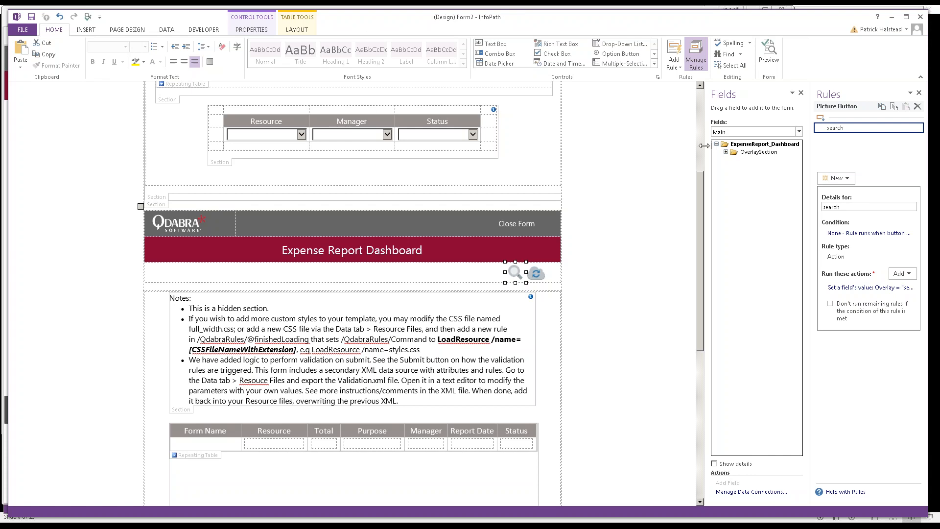
scroll(700, 131, up, 3)
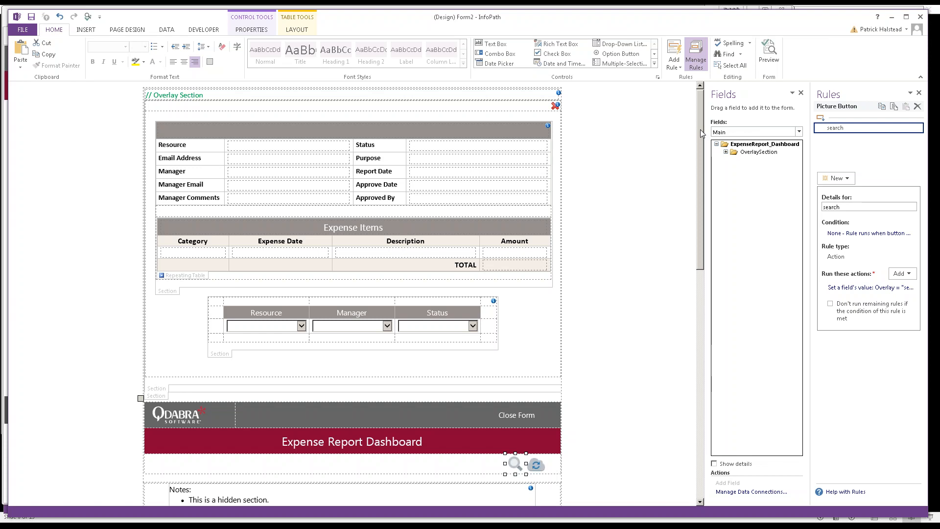
drag(700, 130, 705, 311)
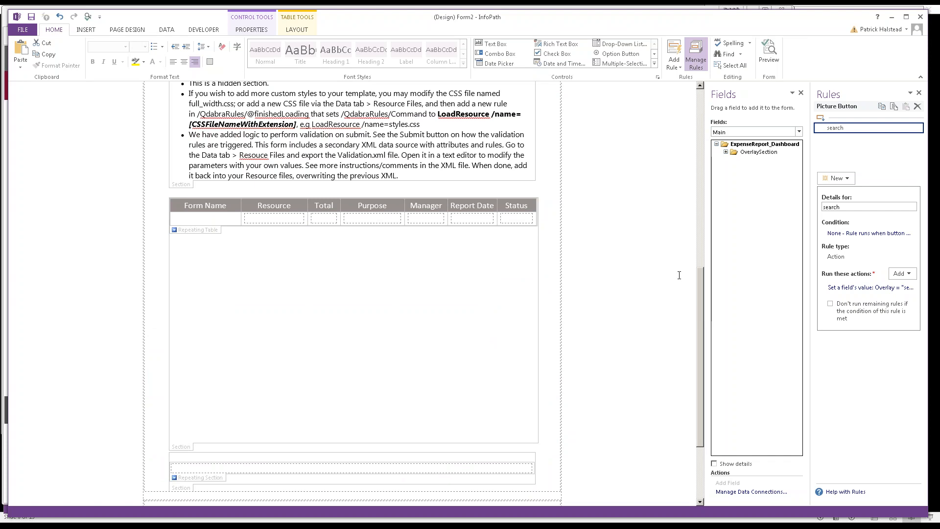
key(alt+Tab)
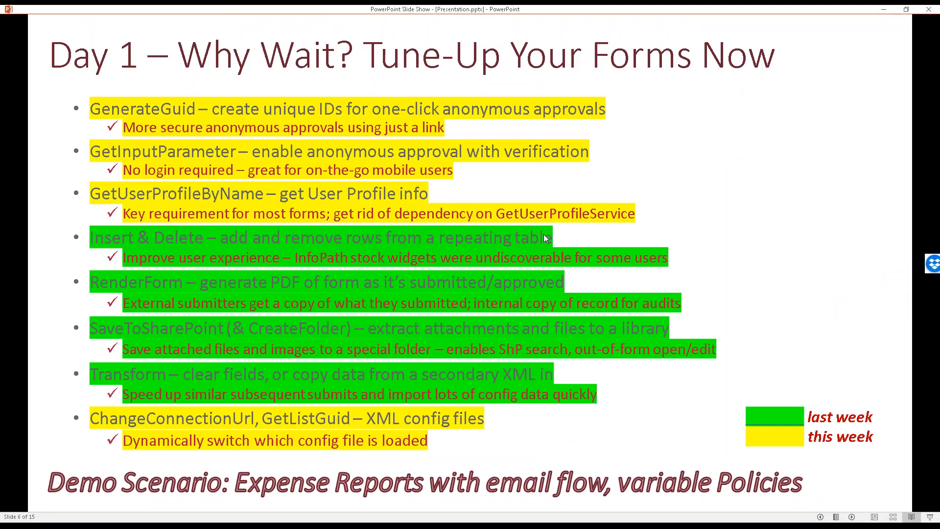